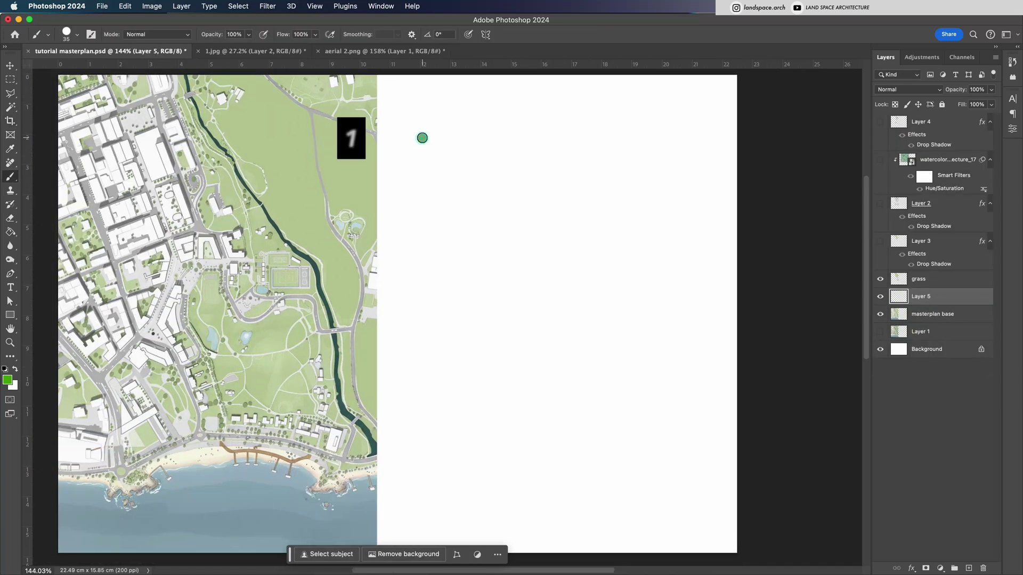
# Paint scattered green trees across the upper blank canvas, with one loose row and a row of denser clusters below it
pyautogui.moveTo(422, 138); pyautogui.dragTo(704, 133)
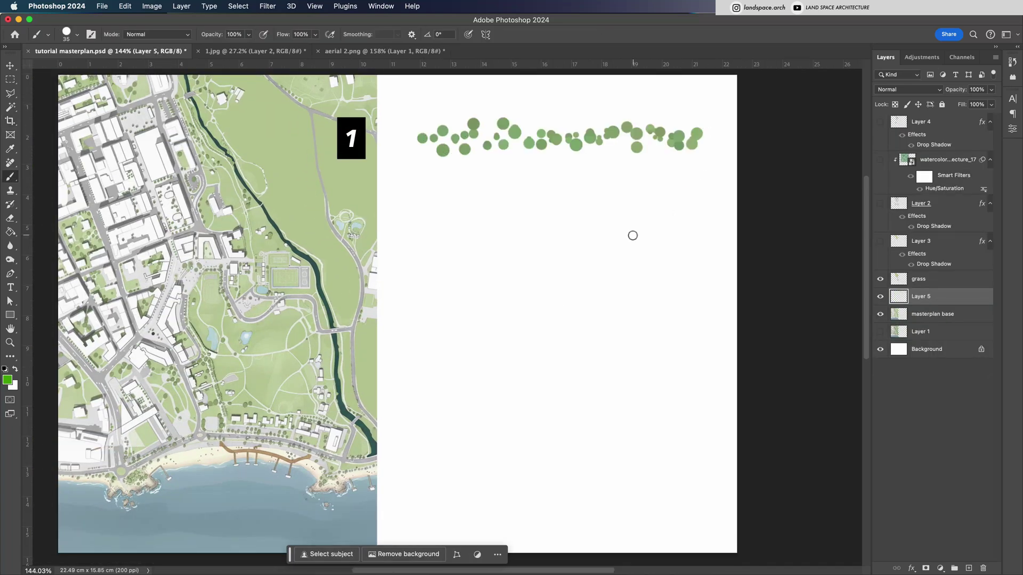
pyautogui.moveTo(473, 201)
pyautogui.mouseDown()
pyautogui.moveTo(443, 216)
pyautogui.moveTo(549, 218)
pyautogui.mouseUp()
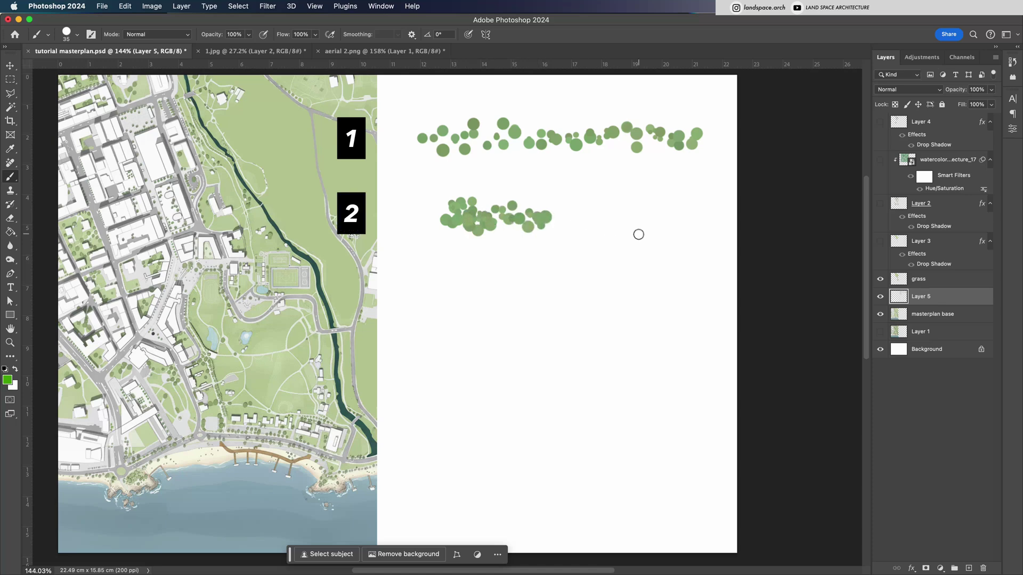
pyautogui.moveTo(636, 208)
pyautogui.mouseDown()
pyautogui.moveTo(603, 217)
pyautogui.moveTo(629, 225)
pyautogui.moveTo(628, 210)
pyautogui.moveTo(643, 228)
pyautogui.moveTo(670, 221)
pyautogui.moveTo(670, 203)
pyautogui.moveTo(687, 223)
pyautogui.mouseUp()
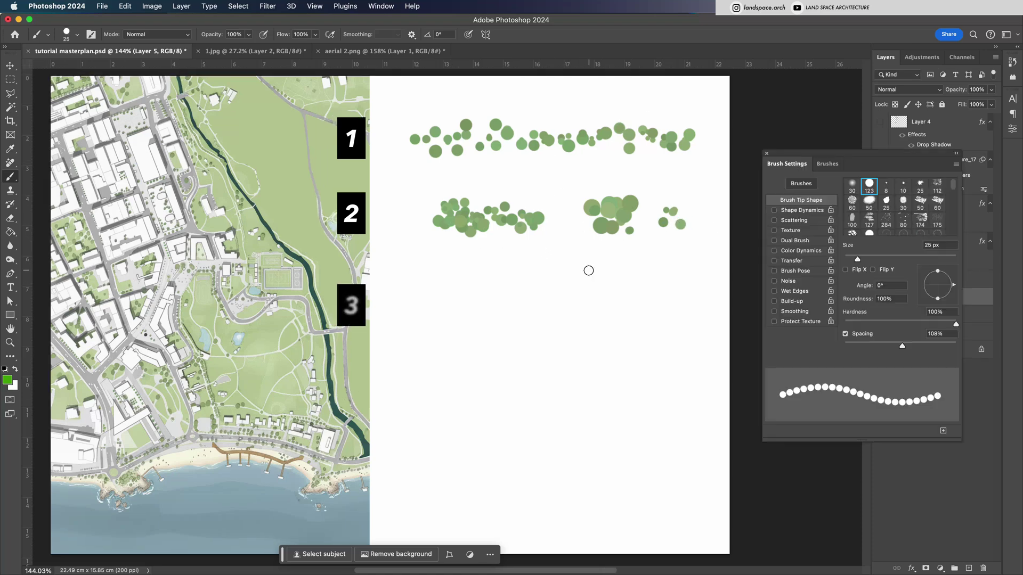
# Sample green from a painted tree and paint one continuous and one broken row of evenly spaced trees at 25 px
pyautogui.keyDown('alt'); pyautogui.click(624, 216); pyautogui.keyUp('alt')
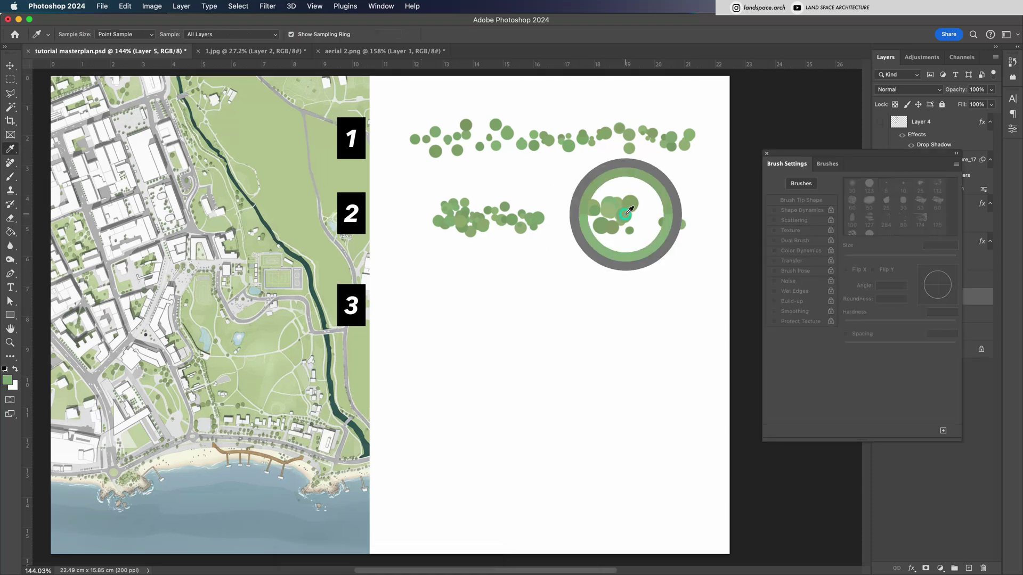
pyautogui.keyDown('shift'); pyautogui.click(687, 308); pyautogui.keyUp('shift')
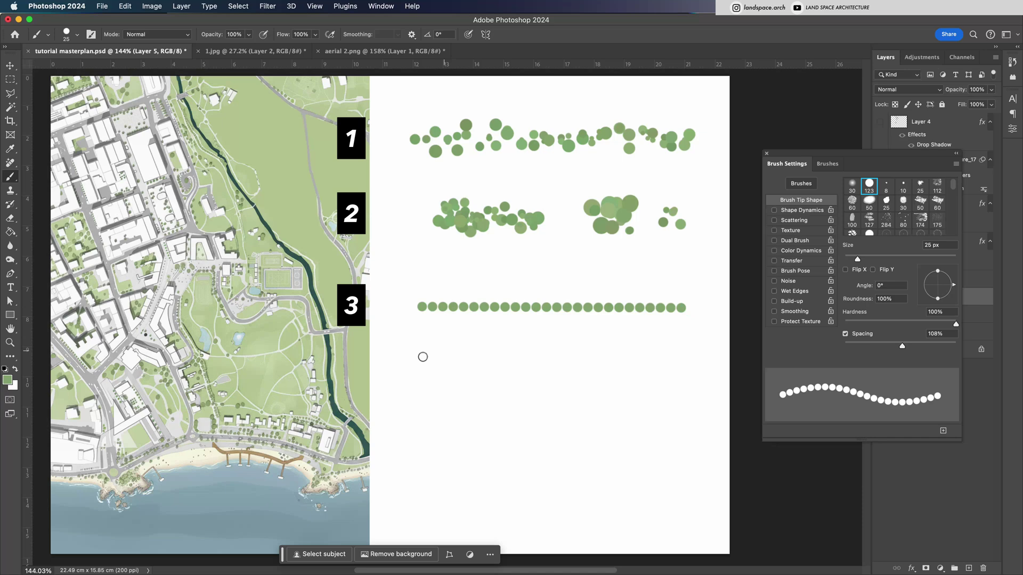
pyautogui.moveTo(423, 357); pyautogui.dragTo(660, 357)
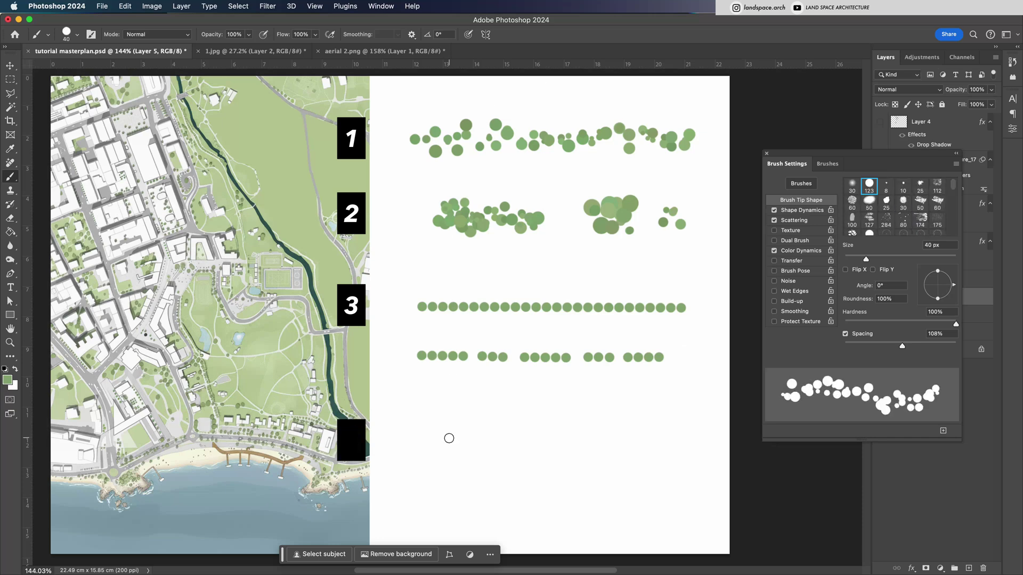
# Paint a muted, overlapping tree cluster below the rows with the 40 px scattered brush, and close the Brush Settings
pyautogui.moveTo(405, 458)
pyautogui.mouseDown()
pyautogui.moveTo(483, 426)
pyautogui.moveTo(456, 449)
pyautogui.moveTo(533, 453)
pyautogui.mouseUp()
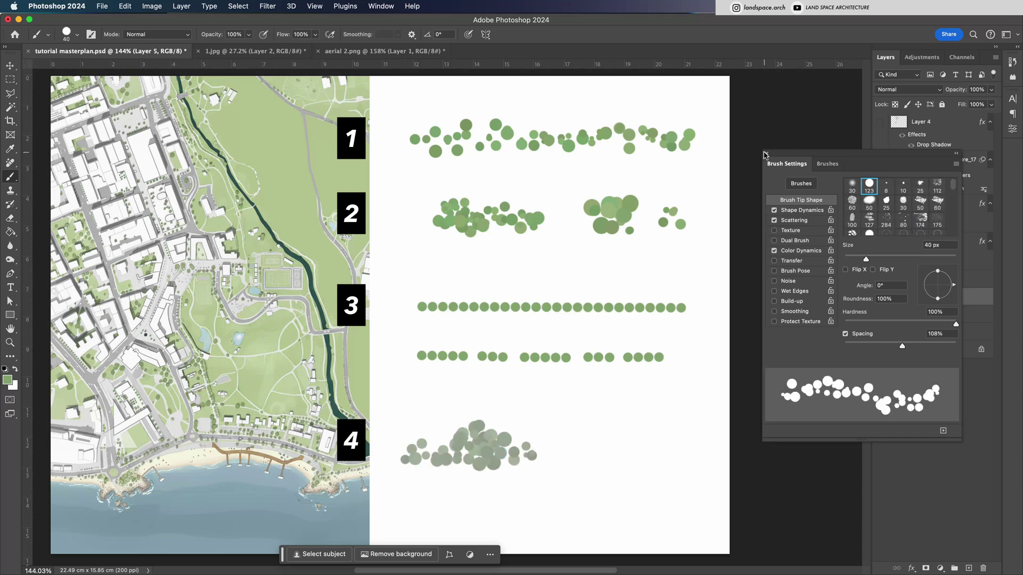
pyautogui.moveTo(791, 153); pyautogui.dragTo(877, 383)
pyautogui.moveTo(946, 379); pyautogui.dragTo(885, 452)
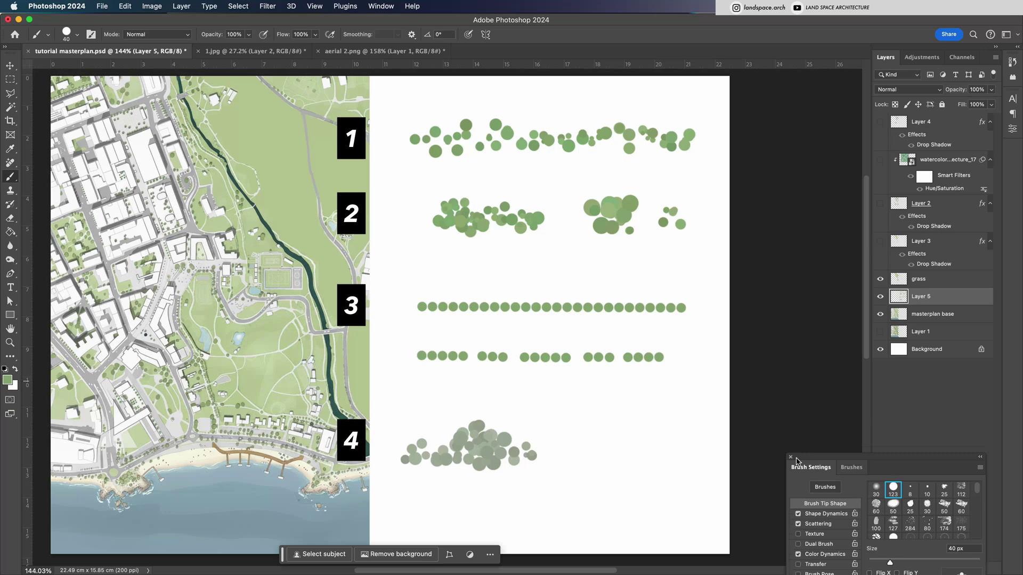
pyautogui.click(790, 456)
# Add a new layer and paint darker green trees over the muted cluster
pyautogui.click(968, 566)
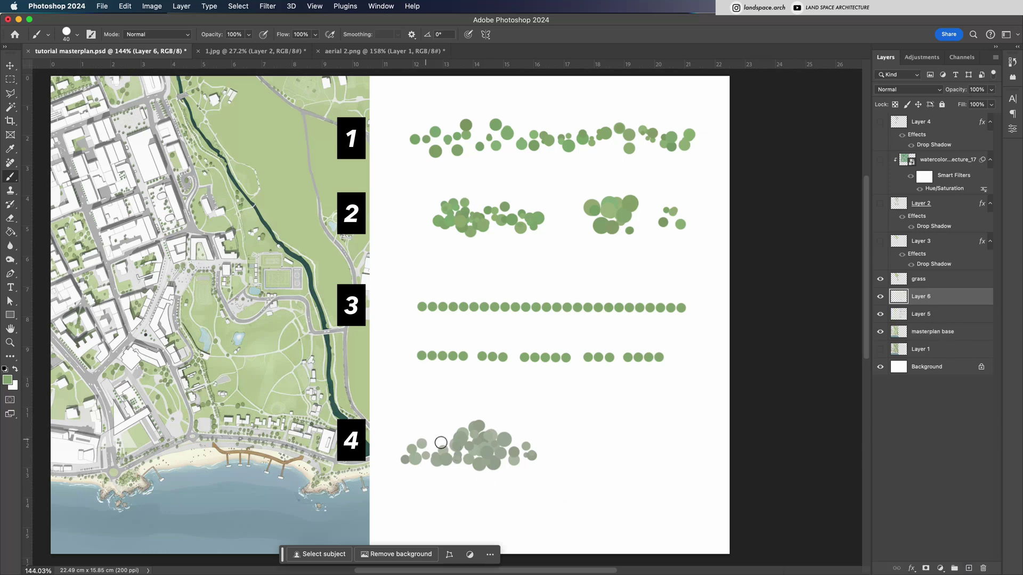
pyautogui.click(8, 380)
pyautogui.click(139, 376)
pyautogui.click(250, 309)
pyautogui.moveTo(432, 445)
pyautogui.mouseDown()
pyautogui.moveTo(481, 443)
pyautogui.moveTo(424, 446)
pyautogui.moveTo(491, 456)
pyautogui.moveTo(463, 457)
pyautogui.mouseUp()
pyautogui.press('super+z')
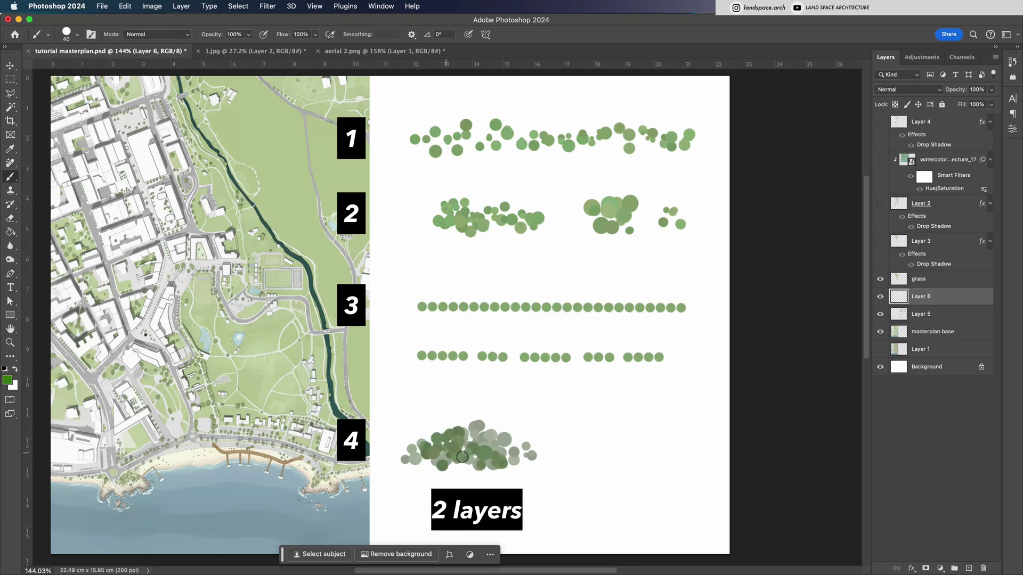
# Copy the drop shadow effect from Layer 3 onto the newly painted tree layers
pyautogui.moveTo(930, 260); pyautogui.dragTo(929, 334)
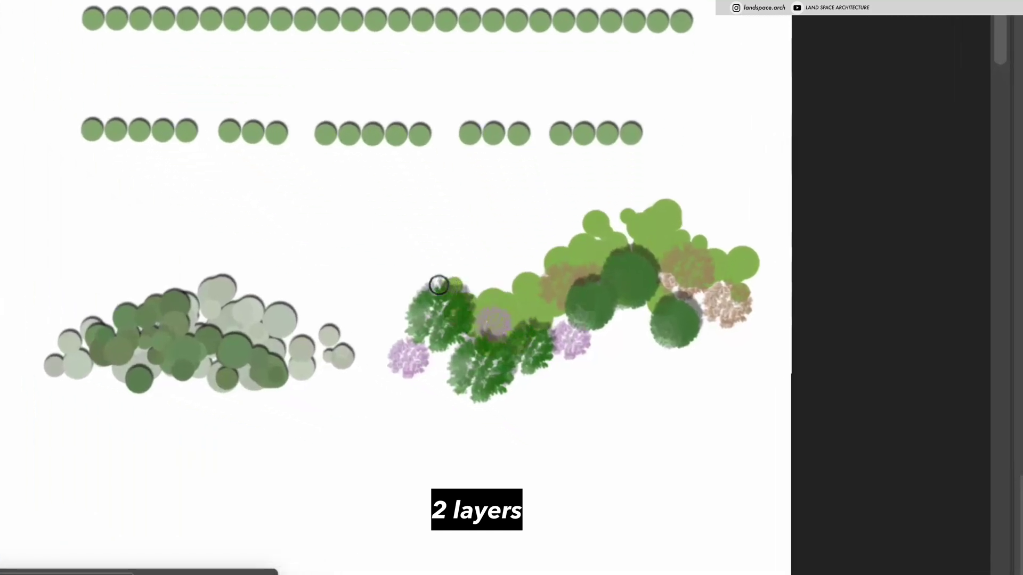
# Paint light green foliage around the textured trees beside the overlapping tree cluster
pyautogui.moveTo(438, 285)
pyautogui.mouseDown()
pyautogui.moveTo(472, 269)
pyautogui.moveTo(369, 340)
pyautogui.moveTo(437, 362)
pyautogui.mouseUp()
pyautogui.press('v')
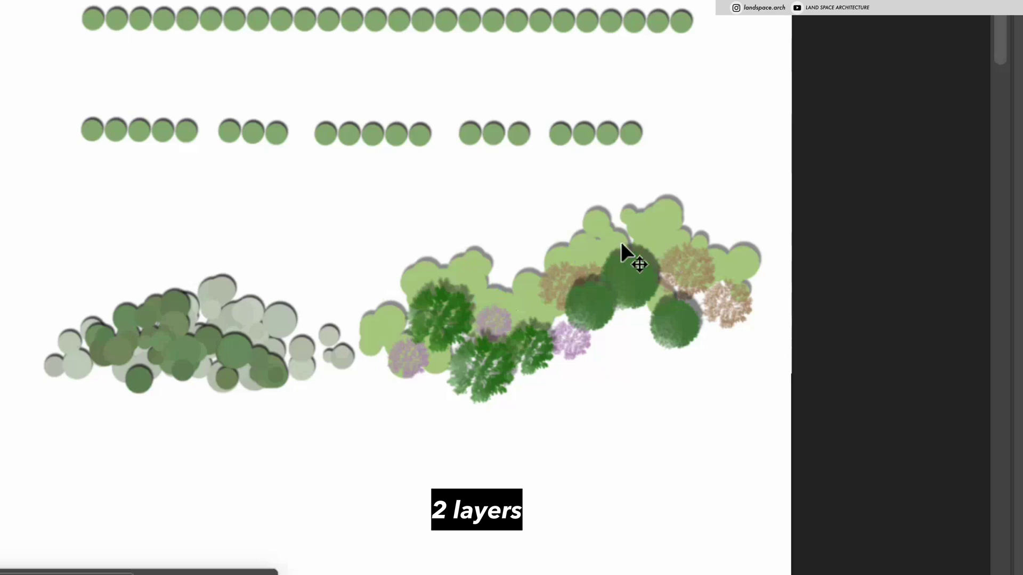
pyautogui.press('b')
pyautogui.moveTo(694, 301)
pyautogui.mouseDown()
pyautogui.moveTo(745, 295)
pyautogui.moveTo(756, 315)
pyautogui.moveTo(776, 299)
pyautogui.mouseUp()
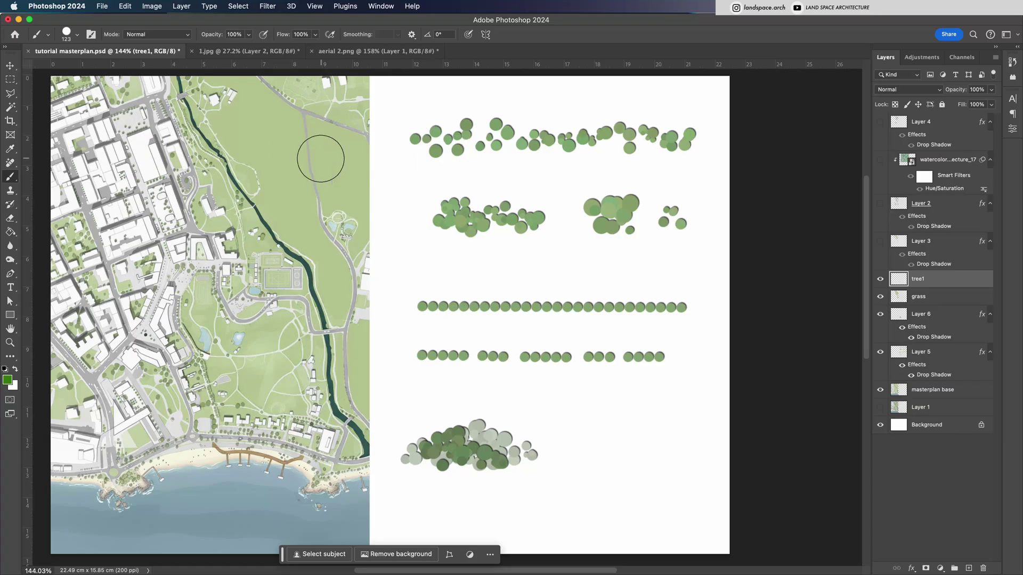
# Choose the 123 px Hard Round brush and set its spacing to 108% in the Brush Settings
pyautogui.hscroll(-2, 251, 183)
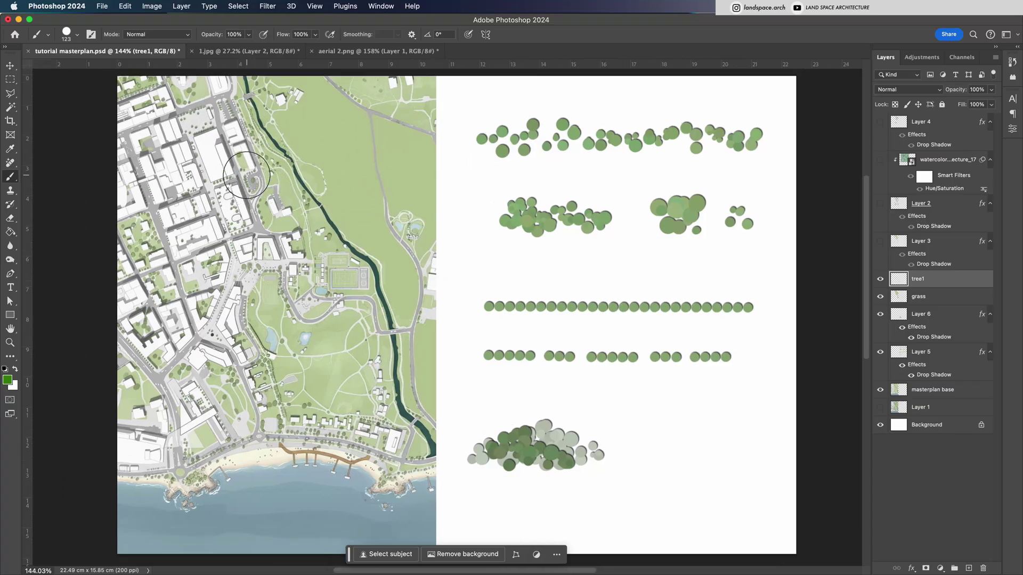
pyautogui.click(380, 6)
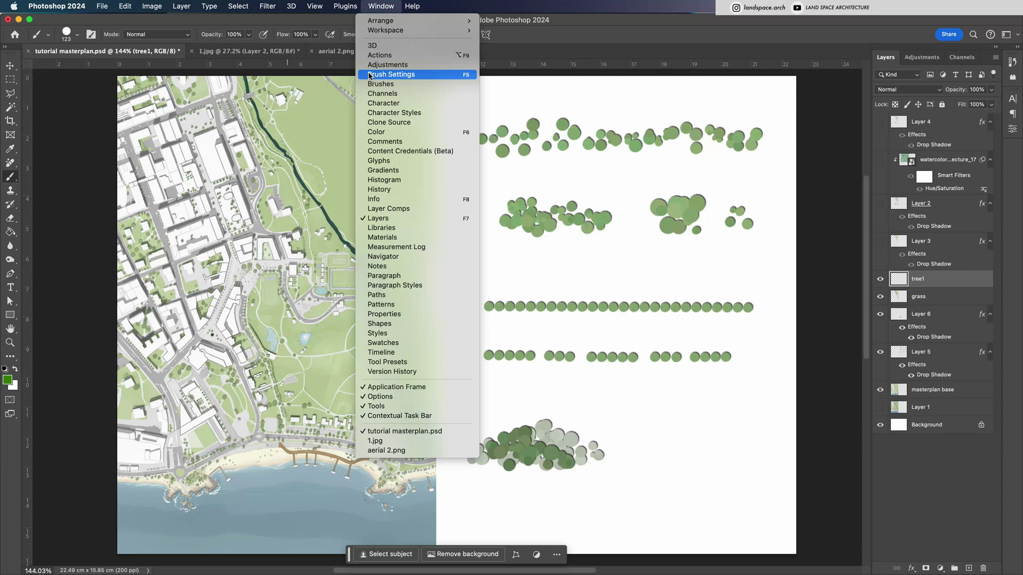
pyautogui.click(392, 77)
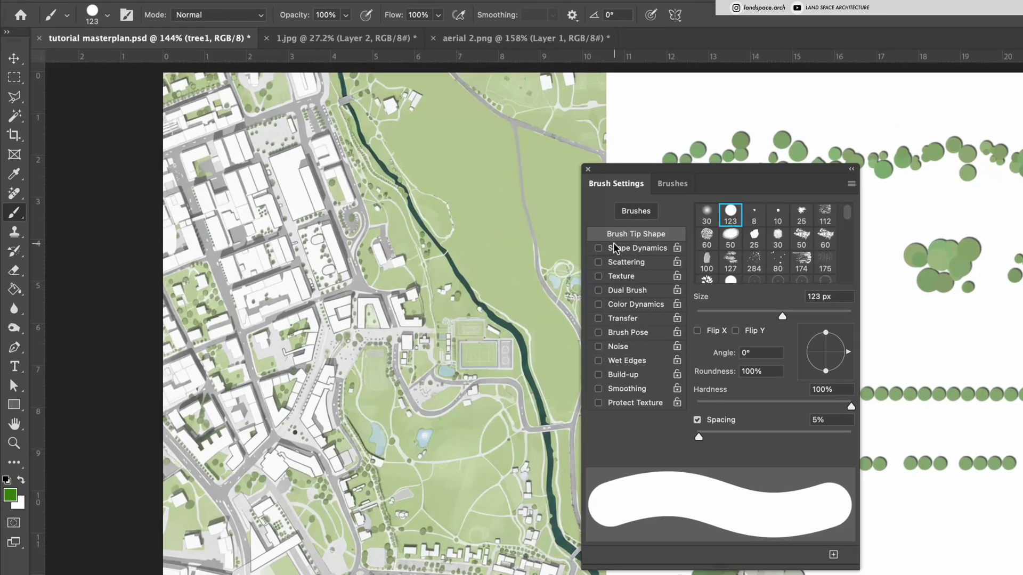
pyautogui.click(732, 218)
pyautogui.click(106, 15)
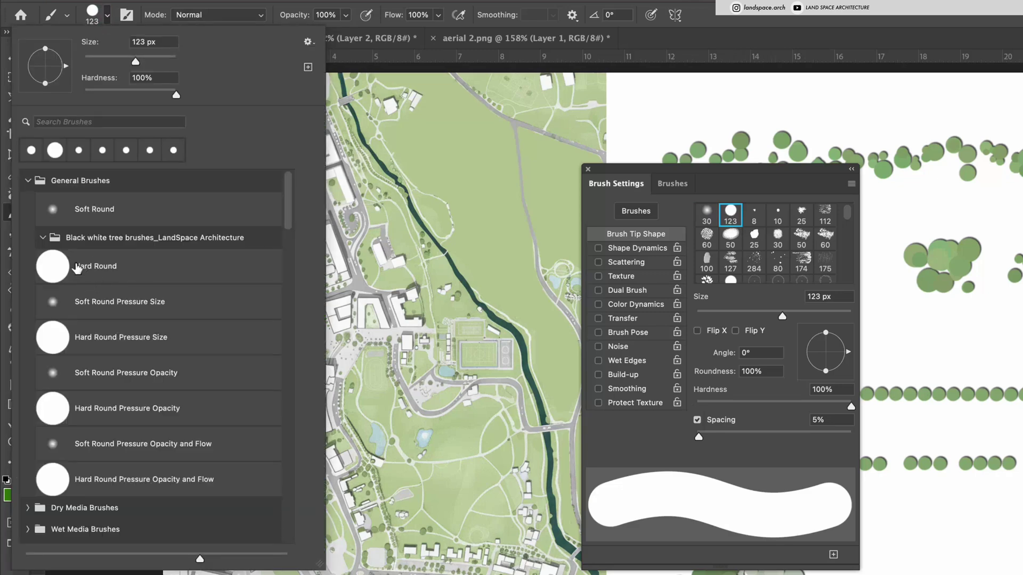
pyautogui.click(77, 270)
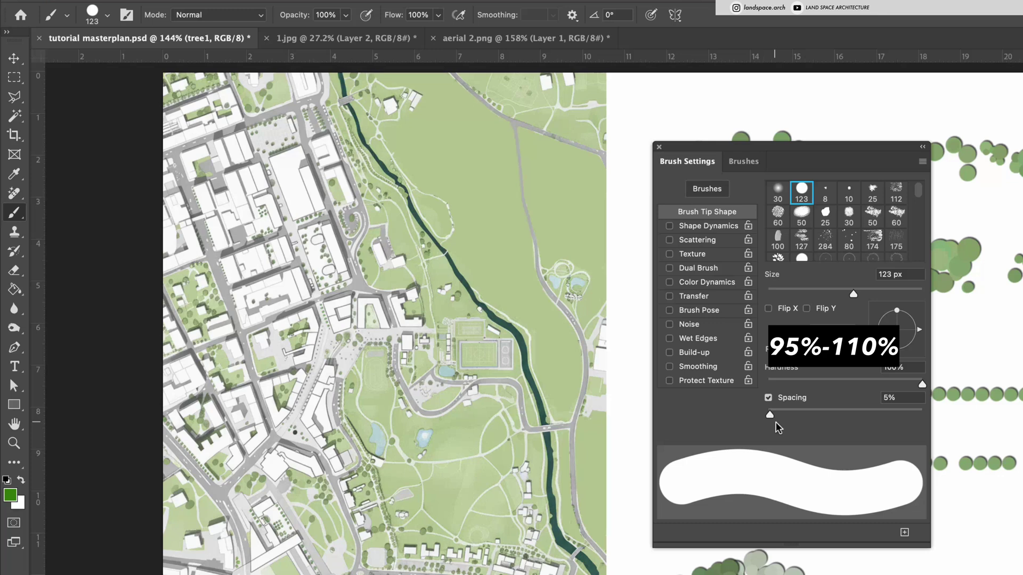
pyautogui.moveTo(769, 418)
pyautogui.mouseDown()
pyautogui.moveTo(863, 418)
pyautogui.moveTo(848, 414)
pyautogui.mouseUp()
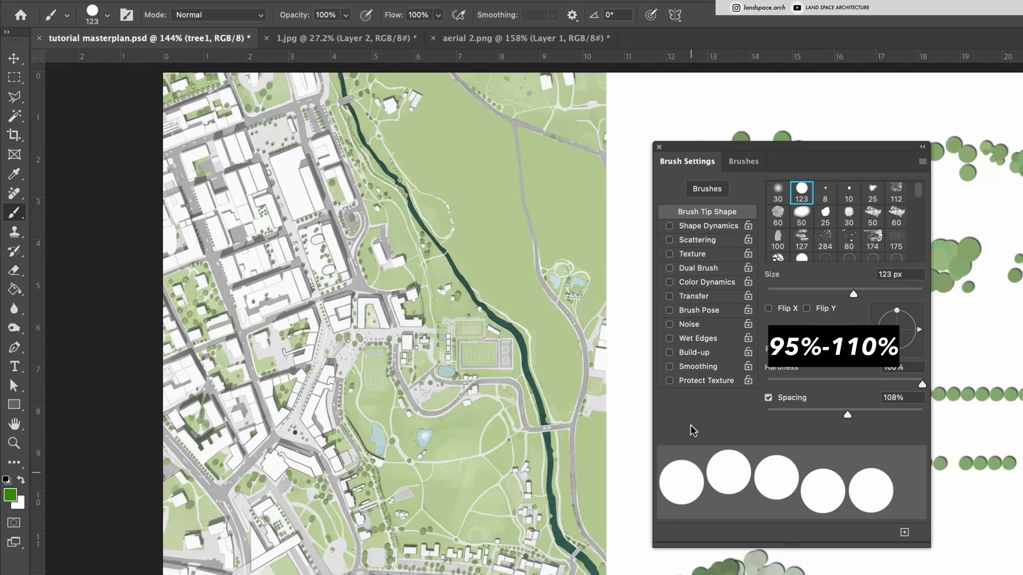
# Enable Shape Dynamics with 73% size jitter, and Scattering with 129% scatter and a count of 2
pyautogui.click(693, 225)
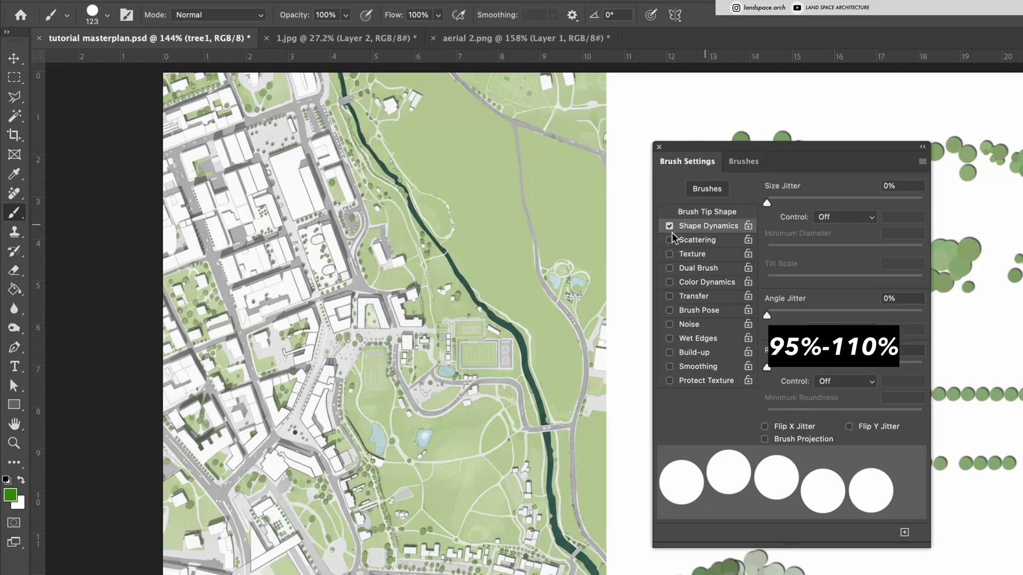
pyautogui.moveTo(773, 203)
pyautogui.mouseDown()
pyautogui.moveTo(916, 203)
pyautogui.moveTo(868, 204)
pyautogui.moveTo(906, 203)
pyautogui.moveTo(882, 211)
pyautogui.mouseUp()
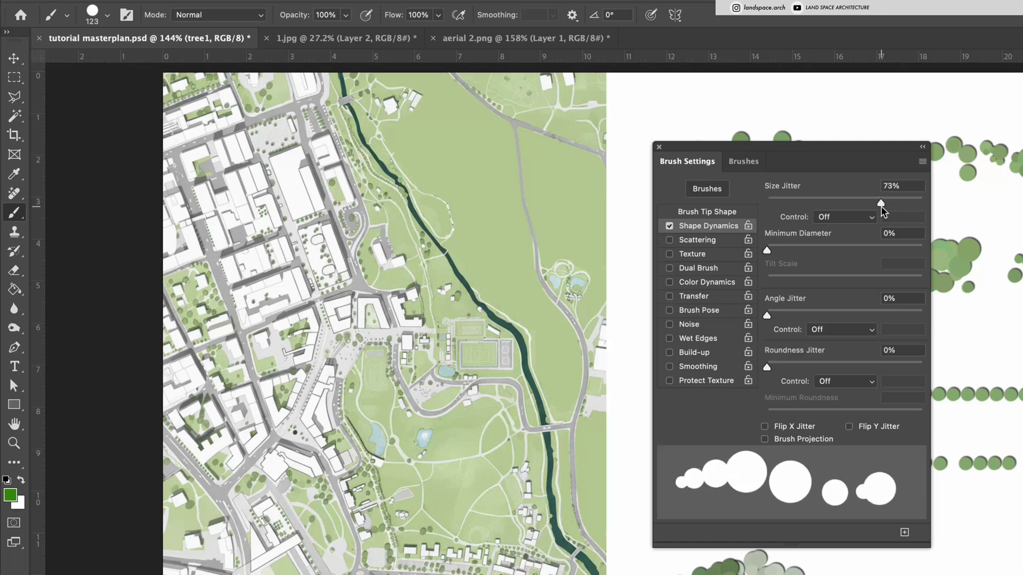
pyautogui.click(678, 244)
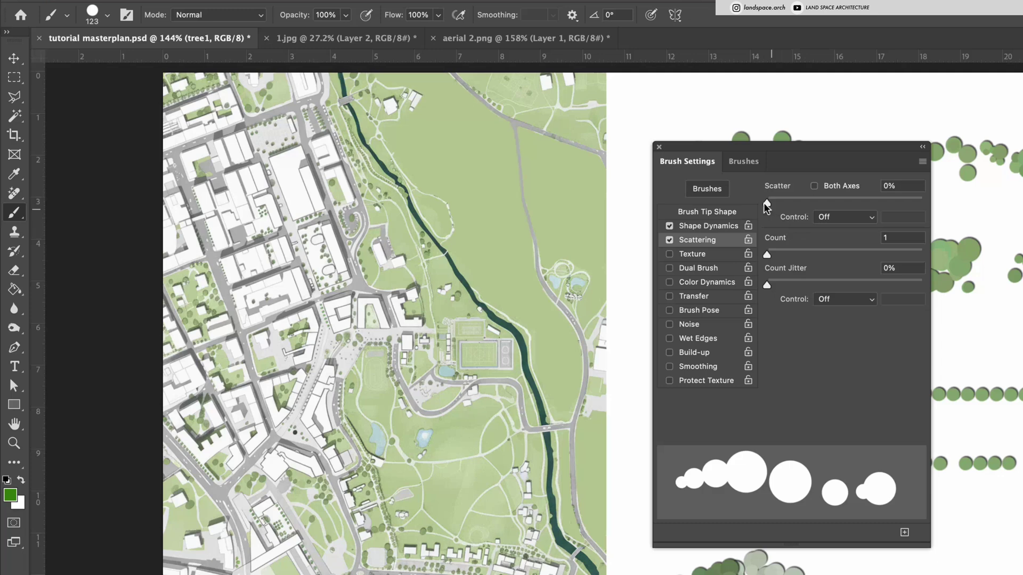
pyautogui.moveTo(765, 205)
pyautogui.mouseDown()
pyautogui.moveTo(860, 201)
pyautogui.moveTo(796, 221)
pyautogui.moveTo(779, 258)
pyautogui.moveTo(897, 258)
pyautogui.moveTo(780, 264)
pyautogui.mouseUp()
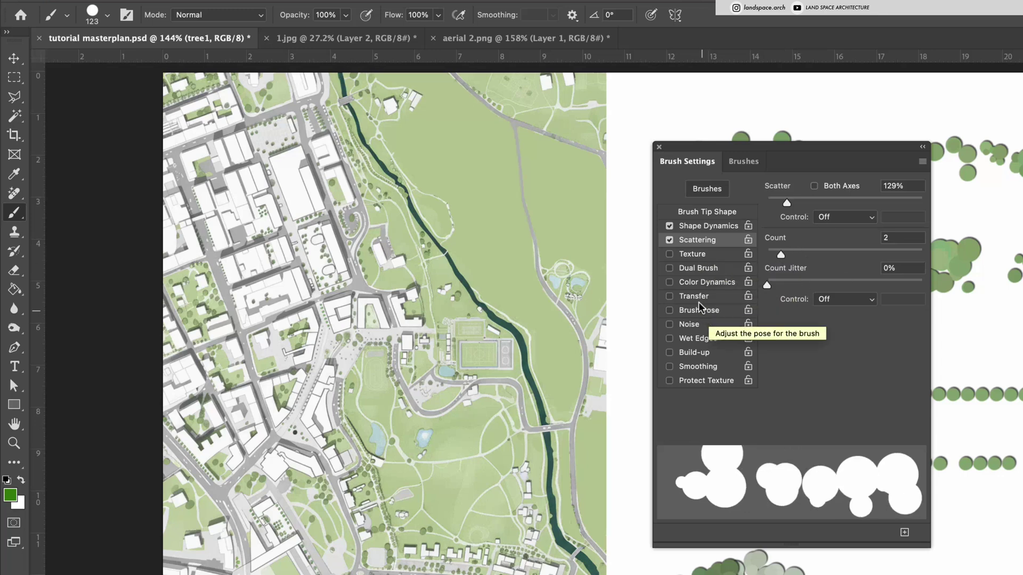
# Enable Color Dynamics, set the saturation jitter to 57% and paint a vertical test stroke over the masterplan
pyautogui.click(735, 284)
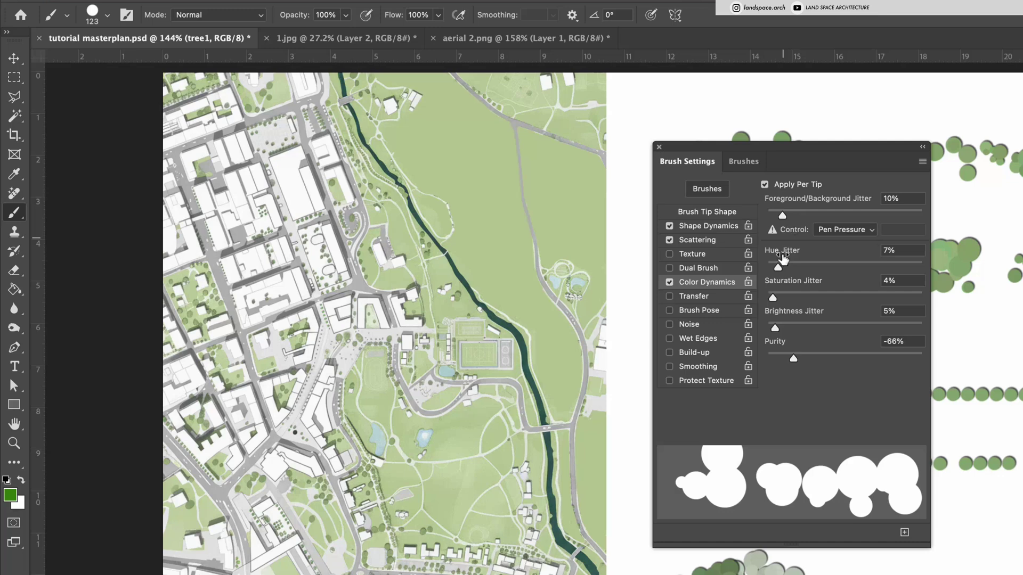
pyautogui.moveTo(773, 297); pyautogui.dragTo(856, 296)
pyautogui.moveTo(506, 235); pyautogui.dragTo(458, 299)
pyautogui.moveTo(531, 287)
pyautogui.mouseDown()
pyautogui.moveTo(410, 414)
pyautogui.moveTo(594, 404)
pyautogui.mouseUp()
pyautogui.press('super+z')
pyautogui.moveTo(480, 166); pyautogui.dragTo(498, 422)
pyautogui.click(498, 423)
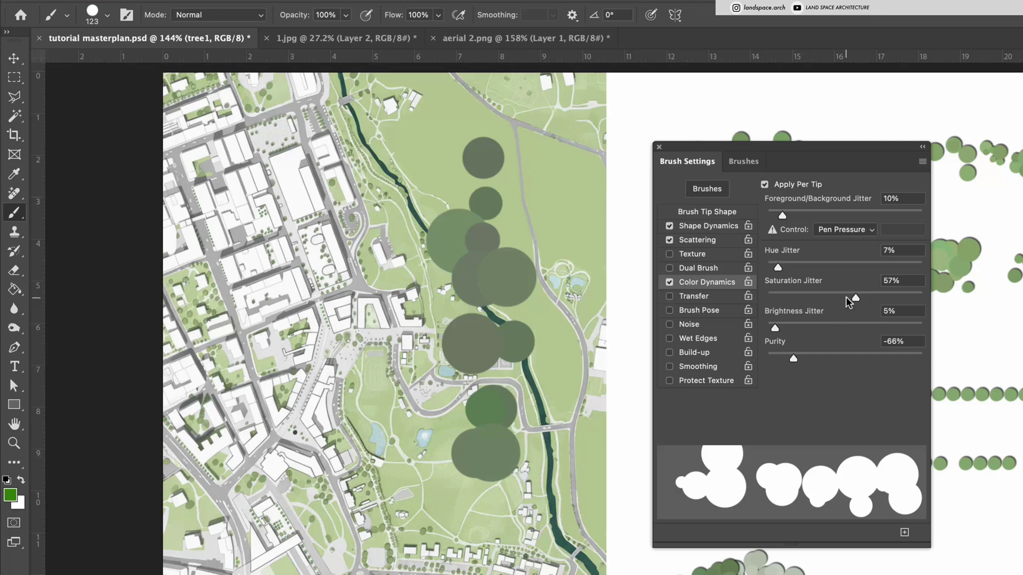
# Set the hue jitter to 72% and paint a test stroke along the masterplan's right edge
pyautogui.moveTo(777, 267); pyautogui.dragTo(879, 267)
pyautogui.click(564, 150)
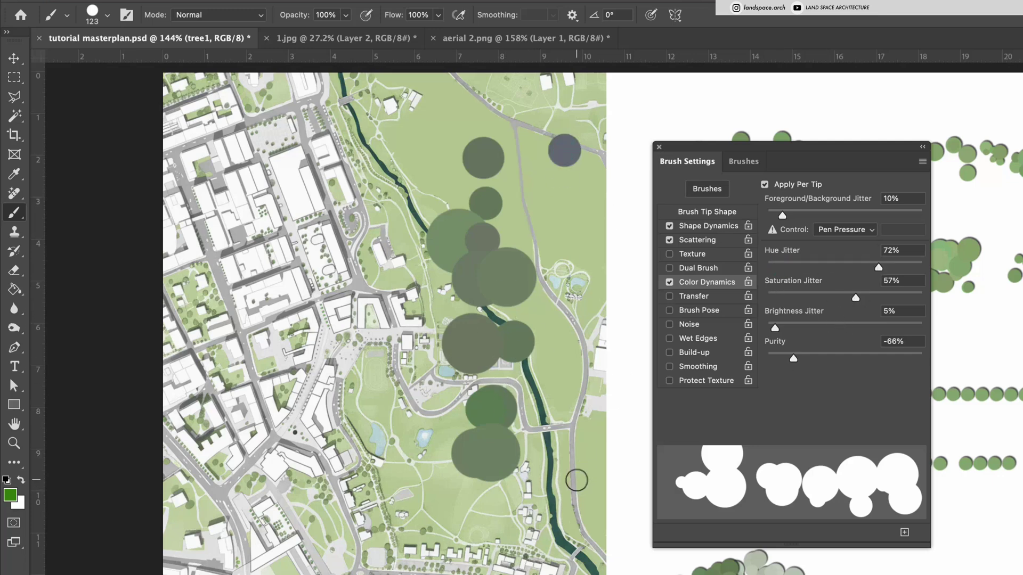
pyautogui.click(576, 479)
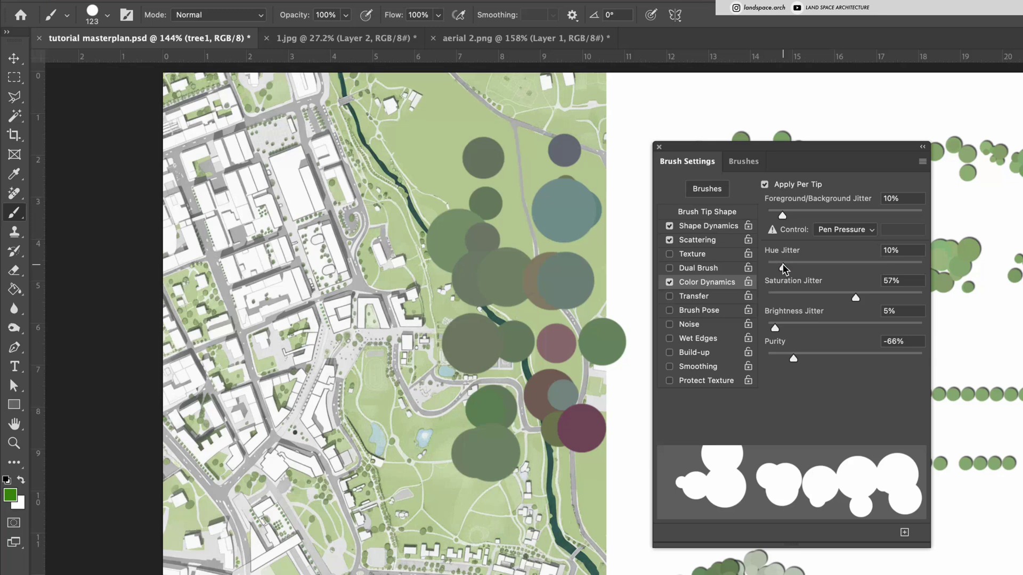
# Set the hue jitter to 9% and the saturation jitter to 16%, painting a test stroke over the masterplan for each
pyautogui.moveTo(785, 268); pyautogui.dragTo(781, 267)
pyautogui.moveTo(408, 160)
pyautogui.mouseDown()
pyautogui.moveTo(406, 475)
pyautogui.moveTo(444, 544)
pyautogui.mouseUp()
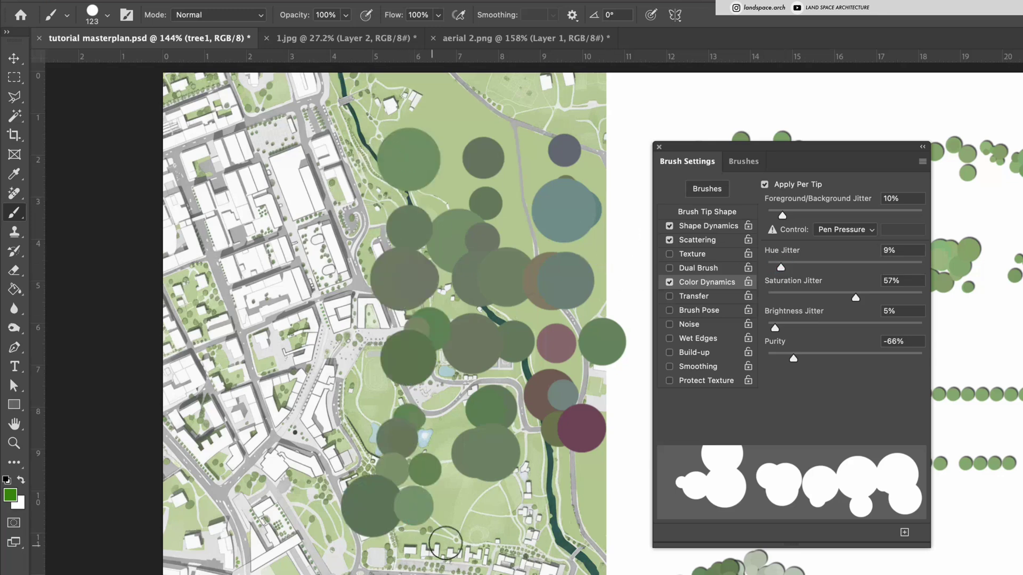
pyautogui.click(792, 295)
pyautogui.click(325, 161)
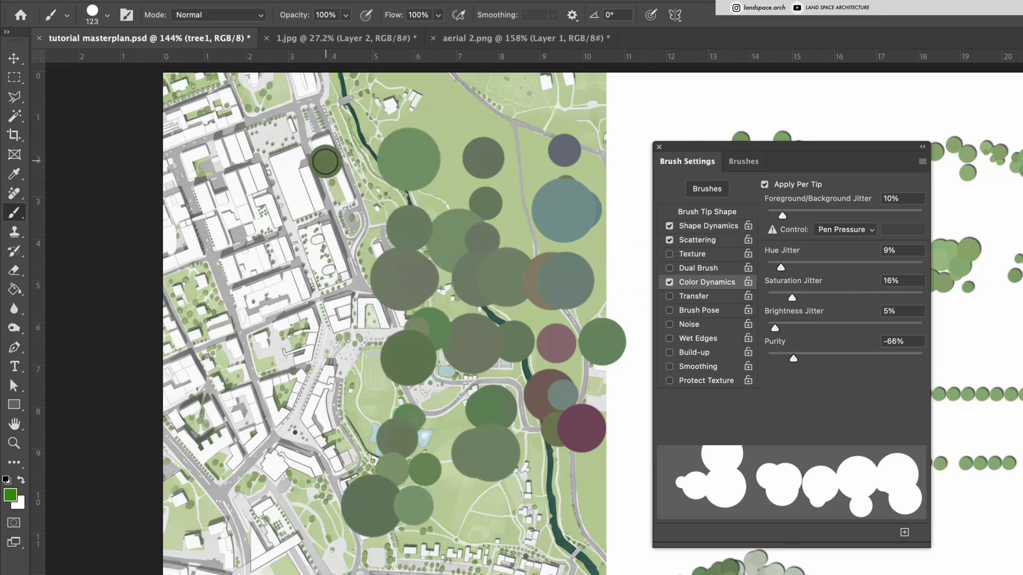
pyautogui.moveTo(325, 161); pyautogui.dragTo(341, 485)
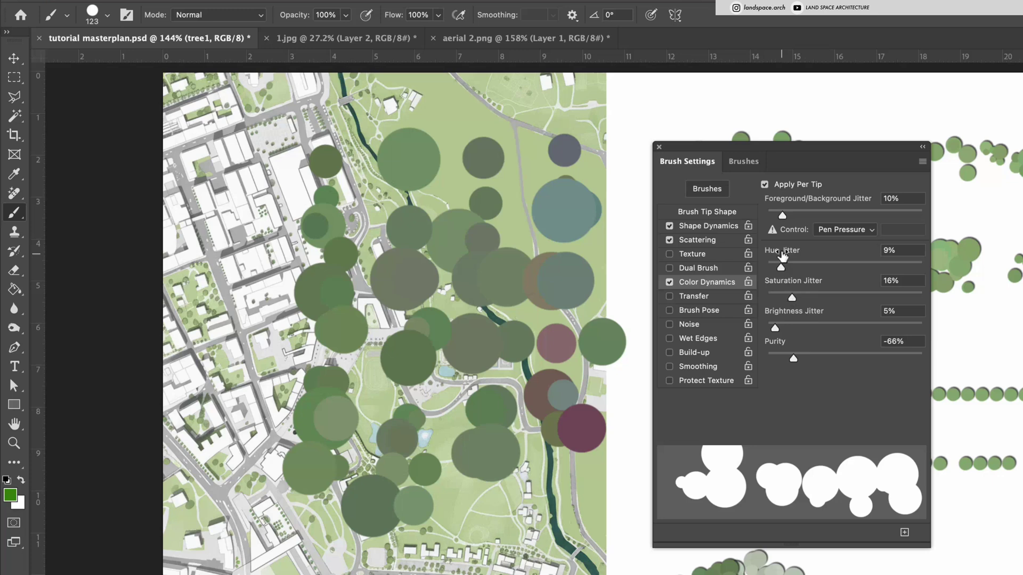
# Select the area of test strokes over the masterplan, delete them and return to the Brush tool
pyautogui.press('m')
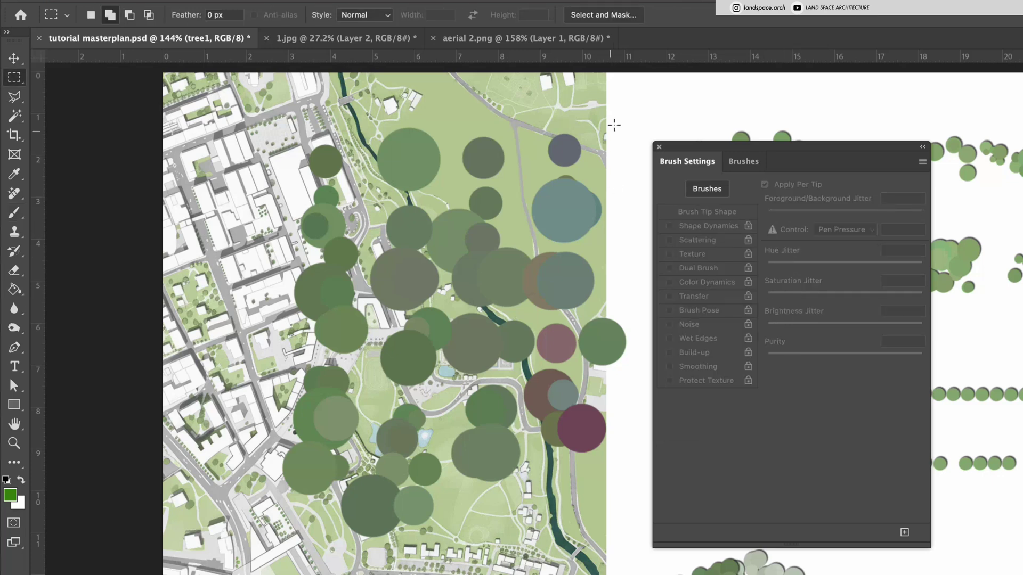
pyautogui.moveTo(617, 110)
pyautogui.mouseDown()
pyautogui.moveTo(255, 564)
pyautogui.moveTo(226, 572)
pyautogui.mouseUp()
pyautogui.press('Delete')
pyautogui.hotkey('ctrl', 'd')
pyautogui.press('b')
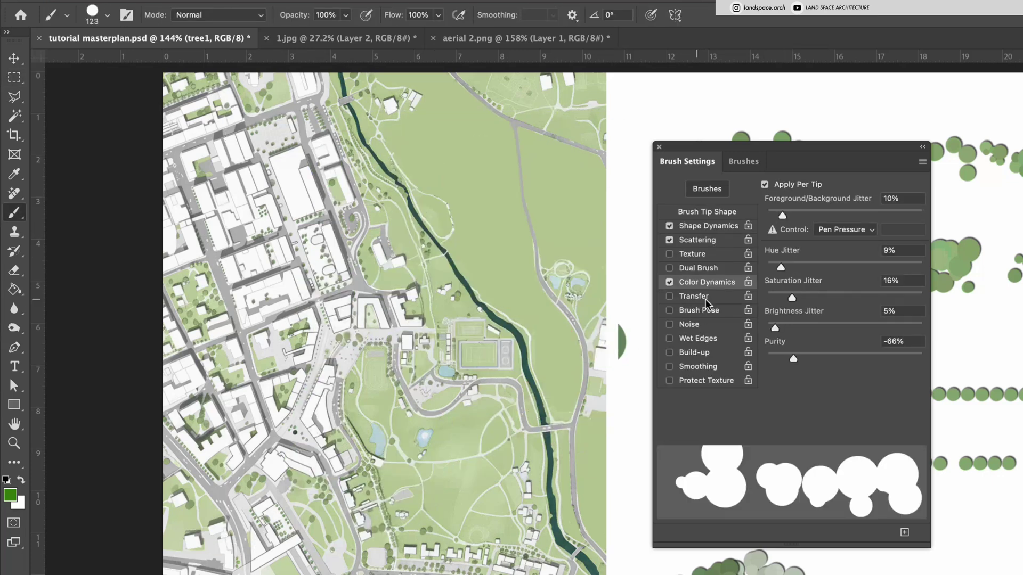
# Set the brightness jitter to 58% and paint a vertical test stroke over the masterplan's park
pyautogui.click(853, 324)
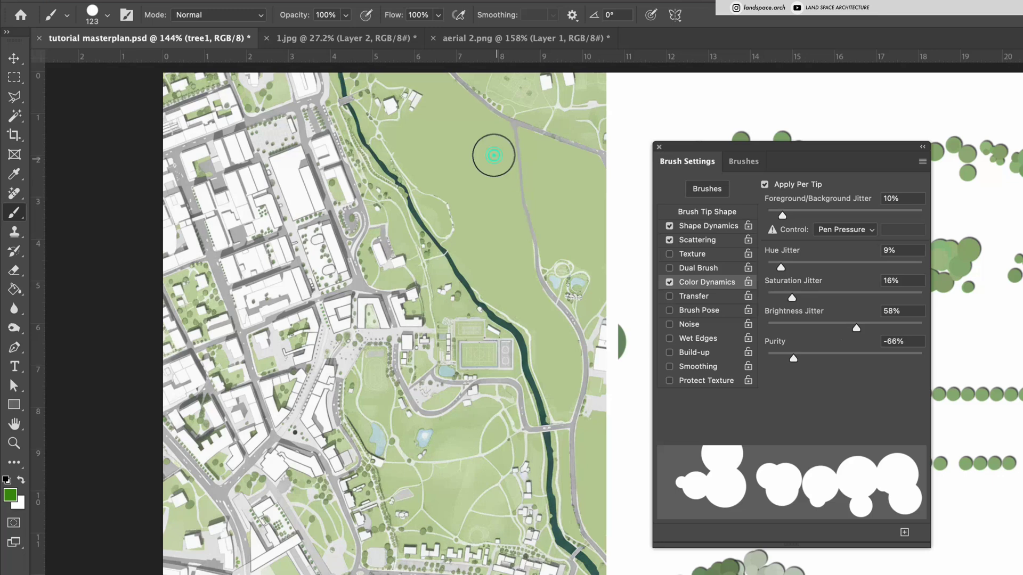
pyautogui.moveTo(494, 155); pyautogui.dragTo(509, 517)
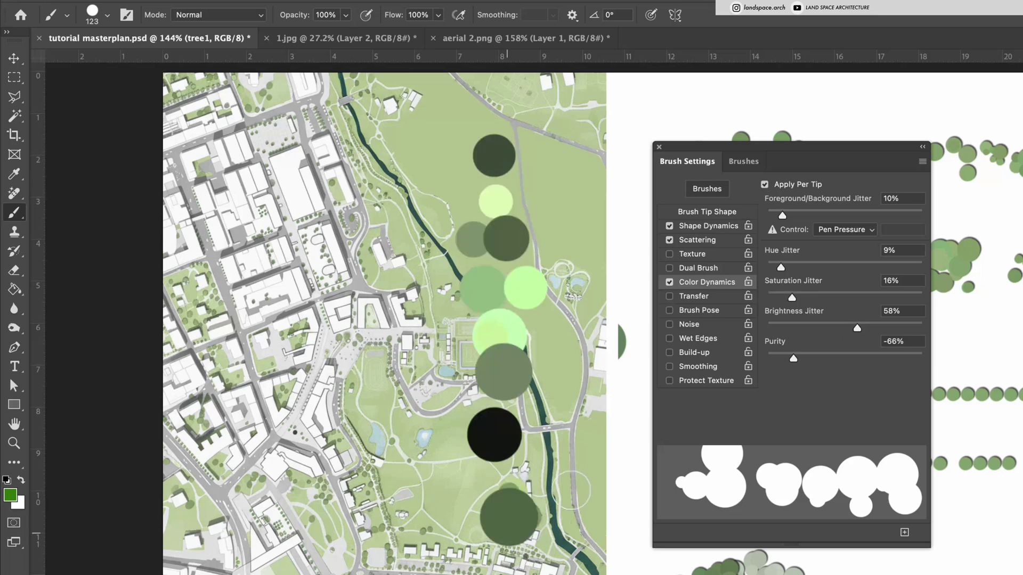
# Set the brightness jitter to 8% and paint another test stroke beside the previous one
pyautogui.click(780, 328)
pyautogui.moveTo(392, 155)
pyautogui.mouseDown()
pyautogui.moveTo(418, 426)
pyautogui.moveTo(436, 477)
pyautogui.mouseUp()
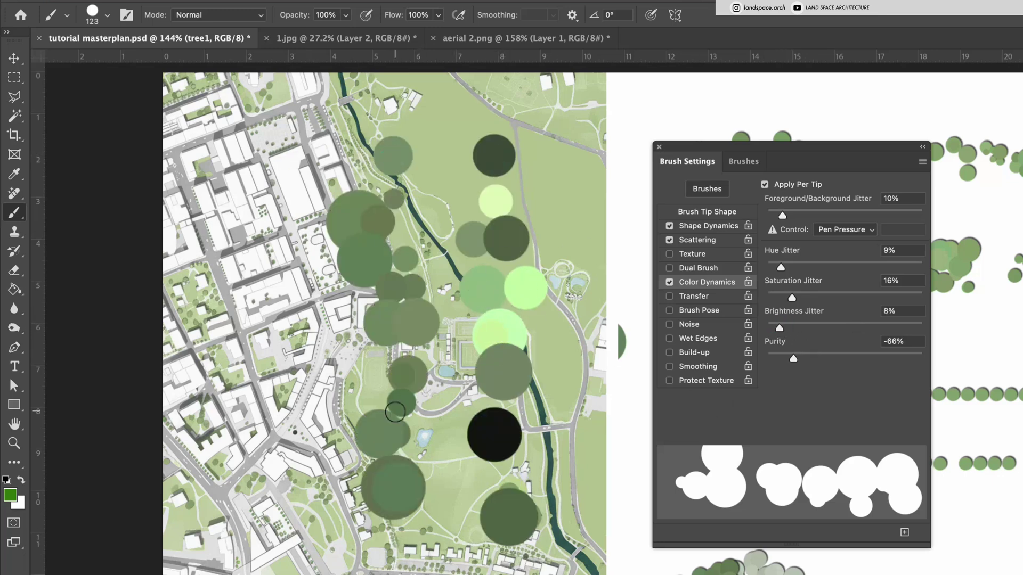
# Delete all the test strokes over the masterplan, clear the selection and return to the Brush tool
pyautogui.press('m')
pyautogui.moveTo(572, 105); pyautogui.dragTo(303, 574)
pyautogui.press('Delete')
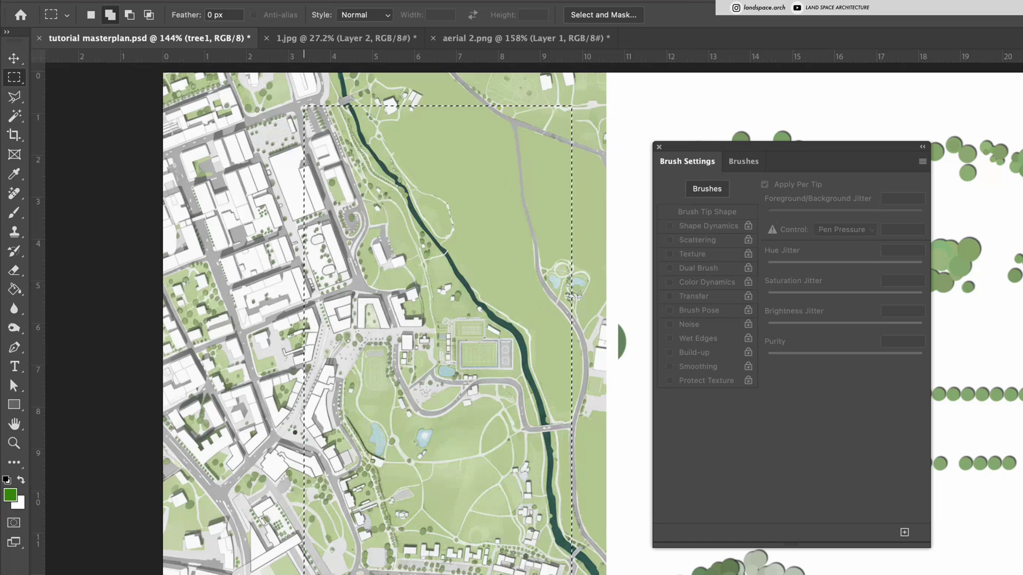
pyautogui.hotkey('ctrl', 'd')
pyautogui.press('b')
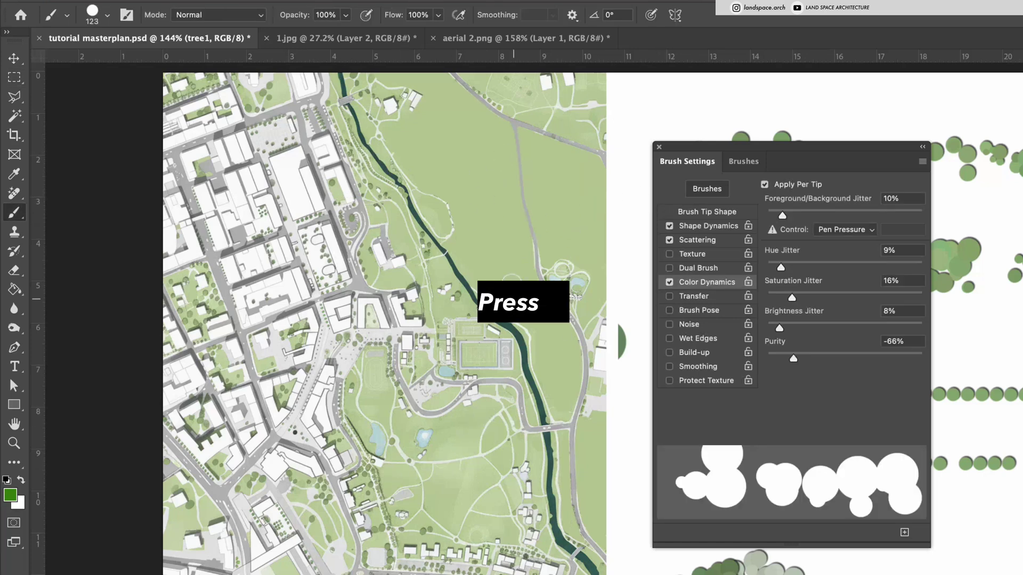
# Sample the light green of the masterplan's grass and choose a darker, more saturated green from it as the foreground color
pyautogui.press('i')
pyautogui.click(514, 246)
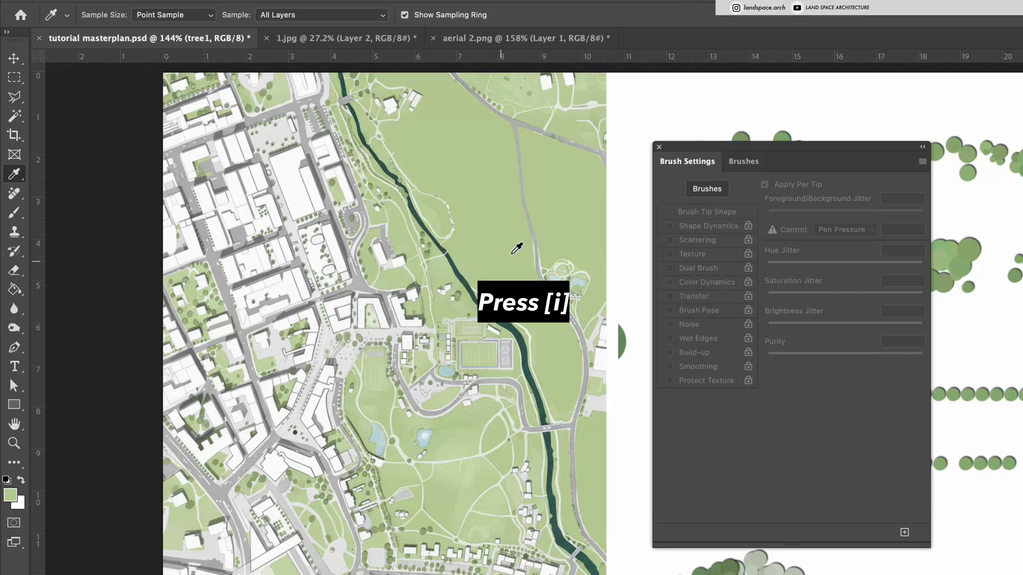
pyautogui.click(10, 495)
pyautogui.moveTo(185, 367); pyautogui.dragTo(286, 302)
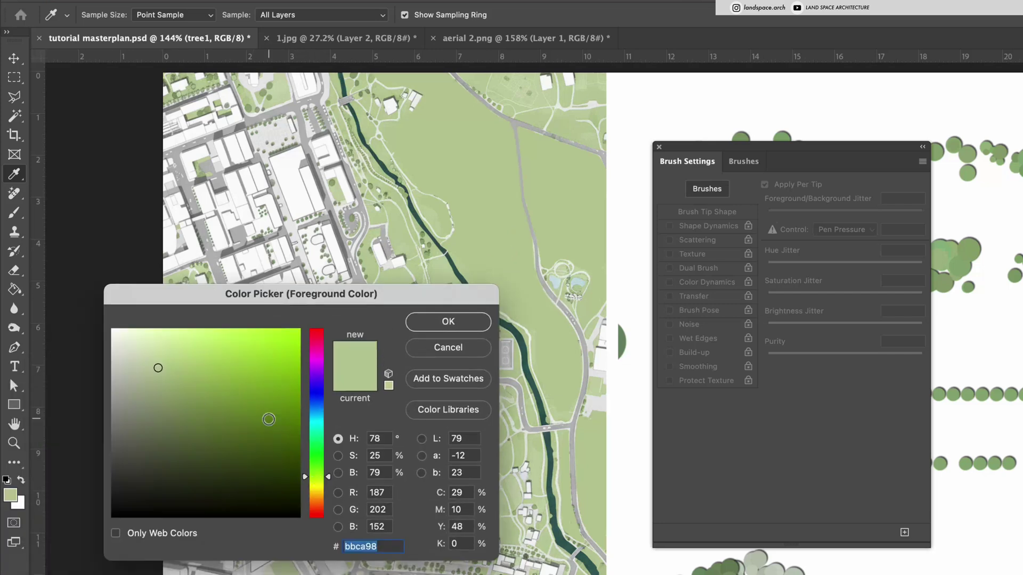
pyautogui.moveTo(269, 418); pyautogui.dragTo(316, 424)
pyautogui.click(448, 321)
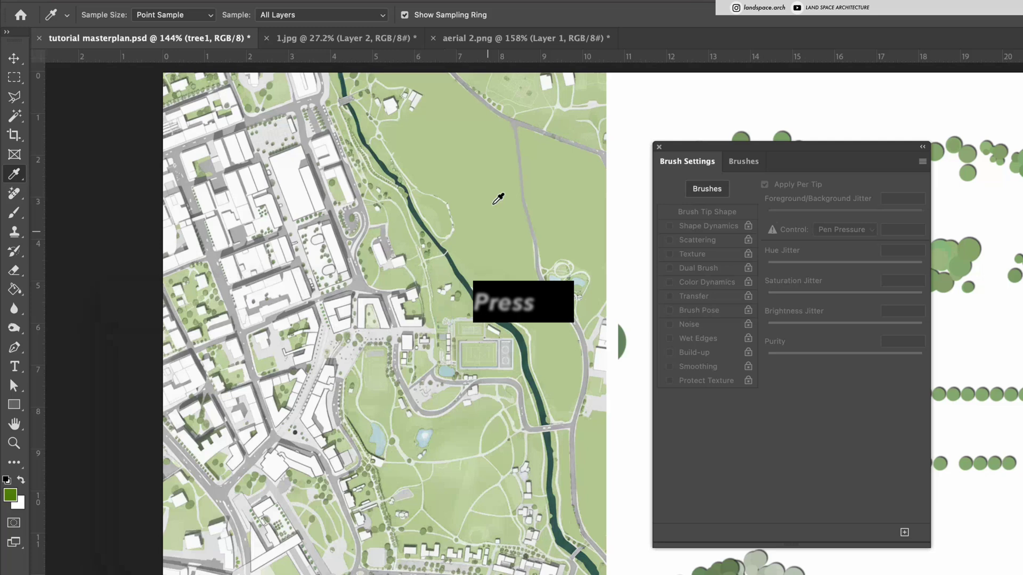
# Return to the Brush tool, reduce its size to 60 and try a test stroke on the grass east of the river
pyautogui.press('b')
pyautogui.press('[')
pyautogui.press('[')
pyautogui.press('[')
pyautogui.press('[')
pyautogui.press('[')
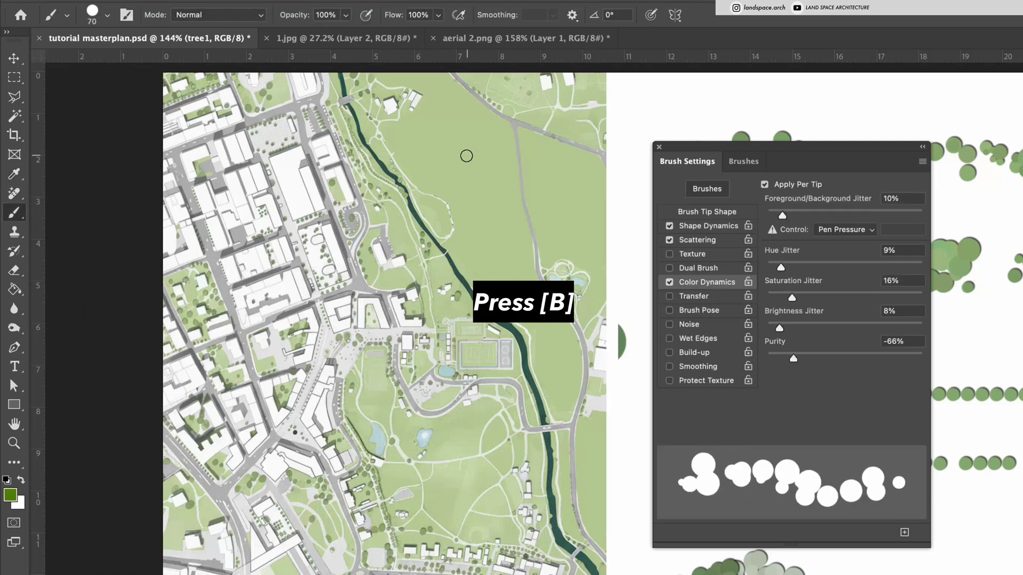
pyautogui.moveTo(454, 119)
pyautogui.mouseDown()
pyautogui.moveTo(501, 169)
pyautogui.moveTo(504, 294)
pyautogui.mouseUp()
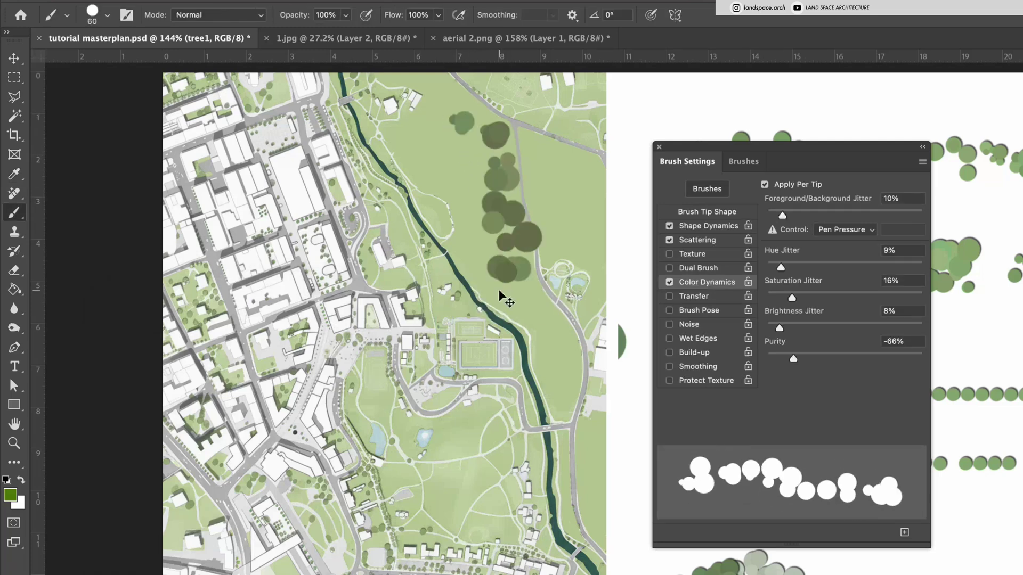
pyautogui.hotkey('ctrl', 'z')
# Reduce the brush size to 20 and paint dense tree clusters on both sides of the path in the park's northeast
pyautogui.press('[')
pyautogui.press('[')
pyautogui.press('[')
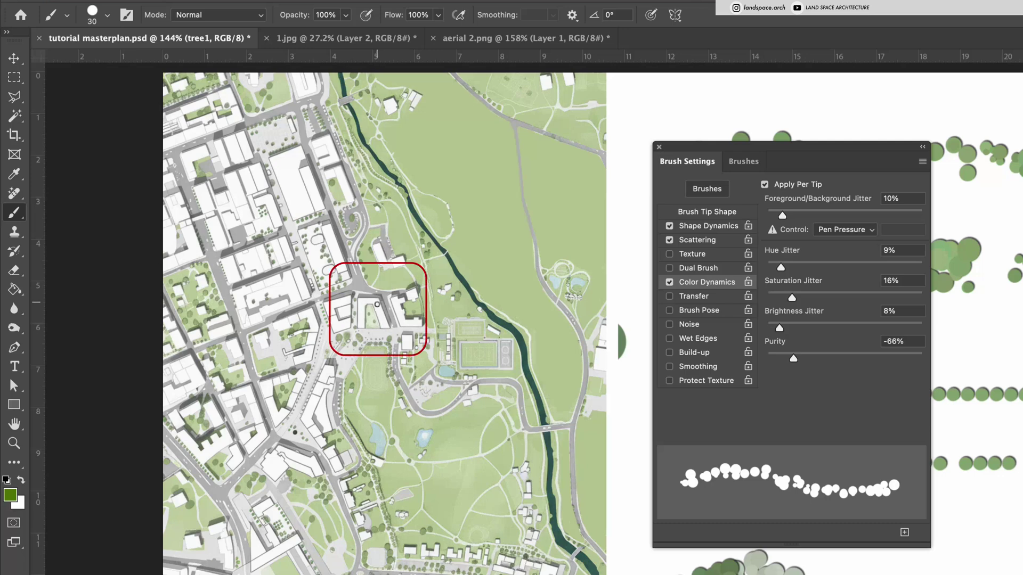
pyautogui.moveTo(546, 155)
pyautogui.mouseDown()
pyautogui.moveTo(570, 165)
pyautogui.moveTo(571, 185)
pyautogui.mouseUp()
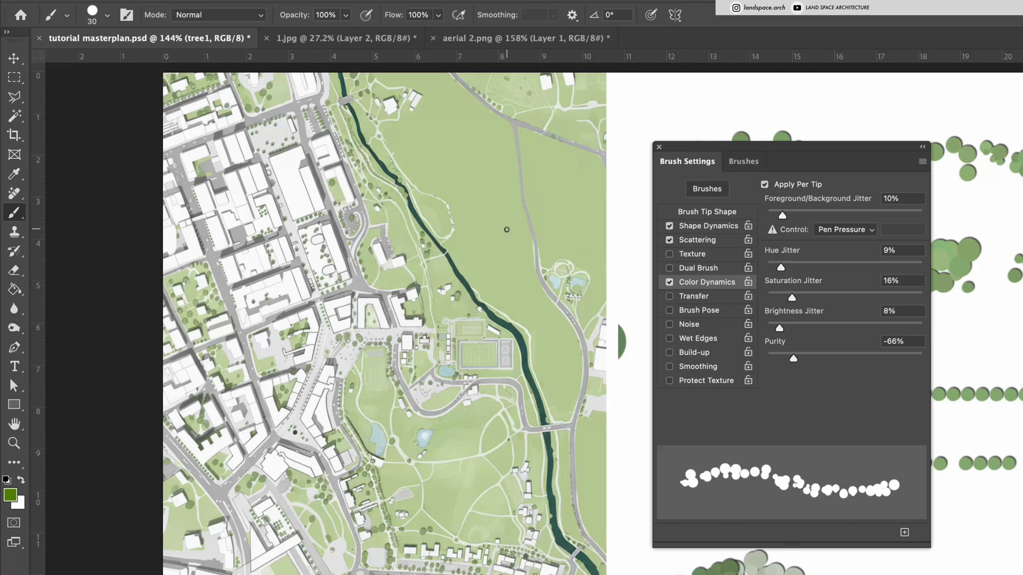
pyautogui.click(708, 226)
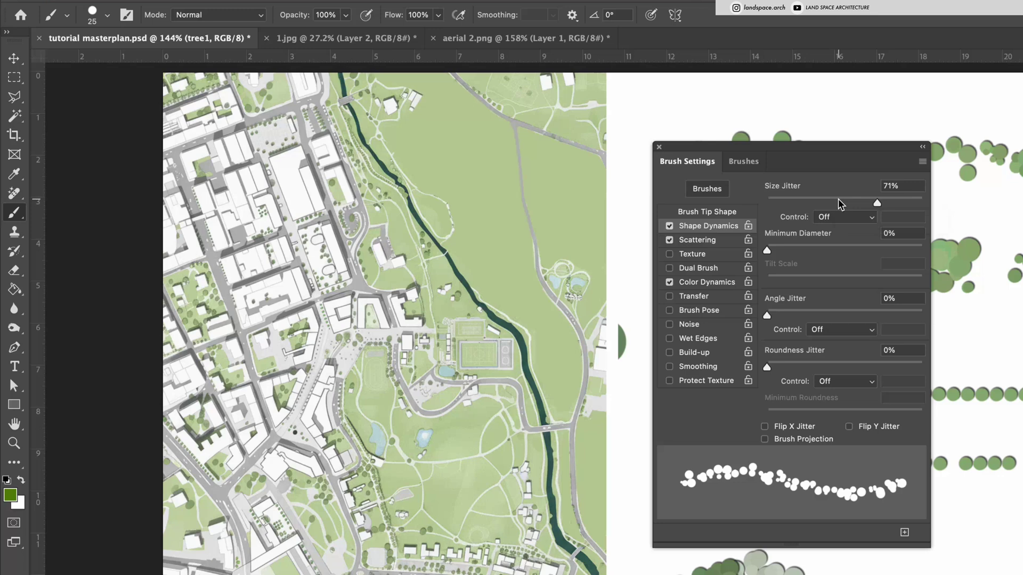
pyautogui.moveTo(458, 130)
pyautogui.mouseDown()
pyautogui.moveTo(506, 181)
pyautogui.moveTo(543, 150)
pyautogui.moveTo(581, 160)
pyautogui.moveTo(597, 234)
pyautogui.moveTo(586, 243)
pyautogui.moveTo(573, 168)
pyautogui.mouseUp()
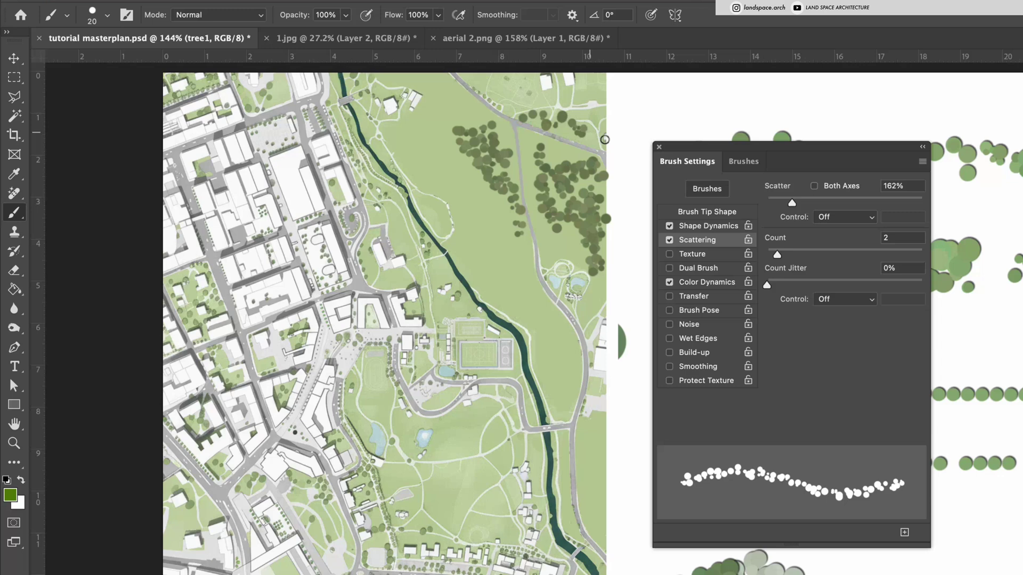
# Paint trees at the park's northeast edge, on the northern grass, down the river's east bank and along the southeast edge
pyautogui.moveTo(589, 80); pyautogui.dragTo(602, 97)
pyautogui.moveTo(487, 101)
pyautogui.mouseDown()
pyautogui.moveTo(436, 81)
pyautogui.moveTo(453, 107)
pyautogui.moveTo(406, 160)
pyautogui.moveTo(405, 147)
pyautogui.moveTo(453, 195)
pyautogui.moveTo(464, 224)
pyautogui.moveTo(415, 121)
pyautogui.mouseUp()
pyautogui.moveTo(457, 241)
pyautogui.mouseDown()
pyautogui.moveTo(488, 248)
pyautogui.moveTo(558, 387)
pyautogui.moveTo(564, 518)
pyautogui.mouseUp()
pyautogui.press('super+z')
pyautogui.moveTo(596, 436)
pyautogui.mouseDown()
pyautogui.moveTo(606, 501)
pyautogui.moveTo(611, 431)
pyautogui.moveTo(611, 446)
pyautogui.mouseUp()
pyautogui.press('super+z')
pyautogui.moveTo(602, 429); pyautogui.dragTo(607, 535)
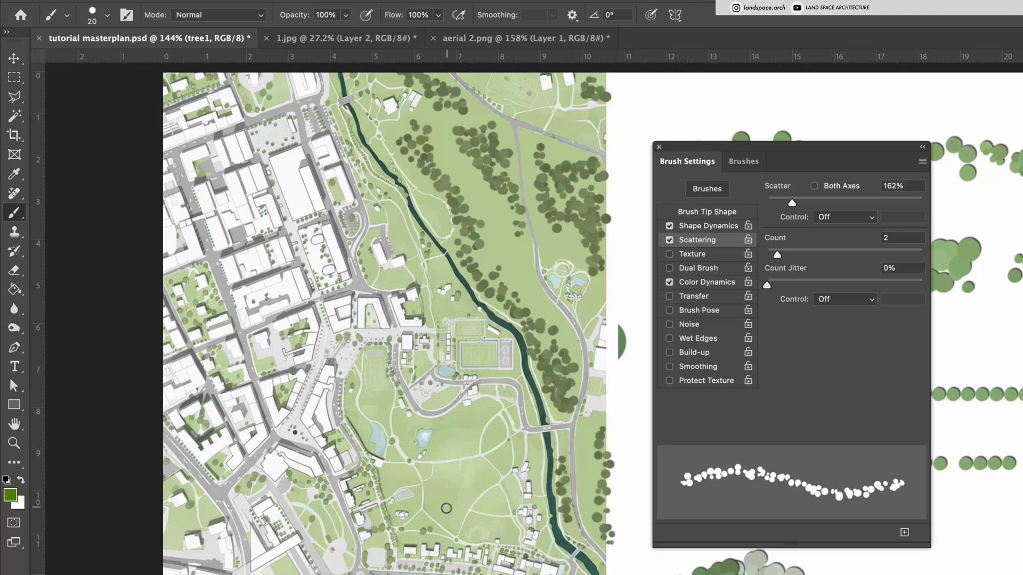
# Paint tree clusters on the park lawns west of the river, south and east of the small ponds
pyautogui.moveTo(443, 501); pyautogui.dragTo(459, 519)
pyautogui.press('super+z')
pyautogui.moveTo(484, 474)
pyautogui.mouseDown()
pyautogui.moveTo(440, 499)
pyautogui.moveTo(479, 533)
pyautogui.moveTo(469, 533)
pyautogui.moveTo(508, 529)
pyautogui.mouseUp()
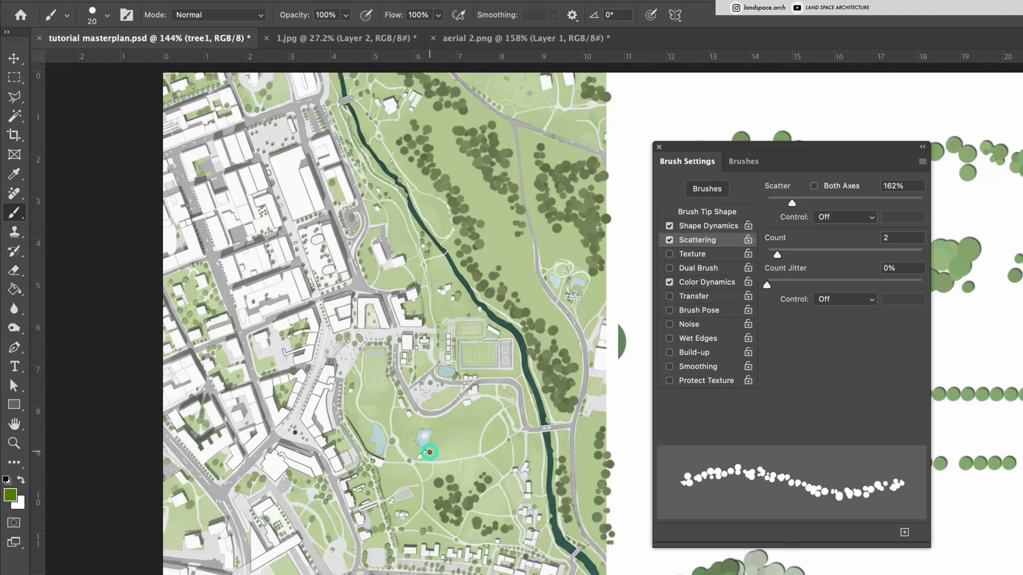
pyautogui.moveTo(429, 452)
pyautogui.mouseDown()
pyautogui.moveTo(469, 422)
pyautogui.moveTo(442, 461)
pyautogui.mouseUp()
# Fill in more trees along the northeastern path, at the map's upper edge and in the cluster between river and path
pyautogui.moveTo(570, 148)
pyautogui.mouseDown()
pyautogui.moveTo(541, 122)
pyautogui.moveTo(597, 131)
pyautogui.moveTo(607, 119)
pyautogui.moveTo(539, 118)
pyautogui.mouseUp()
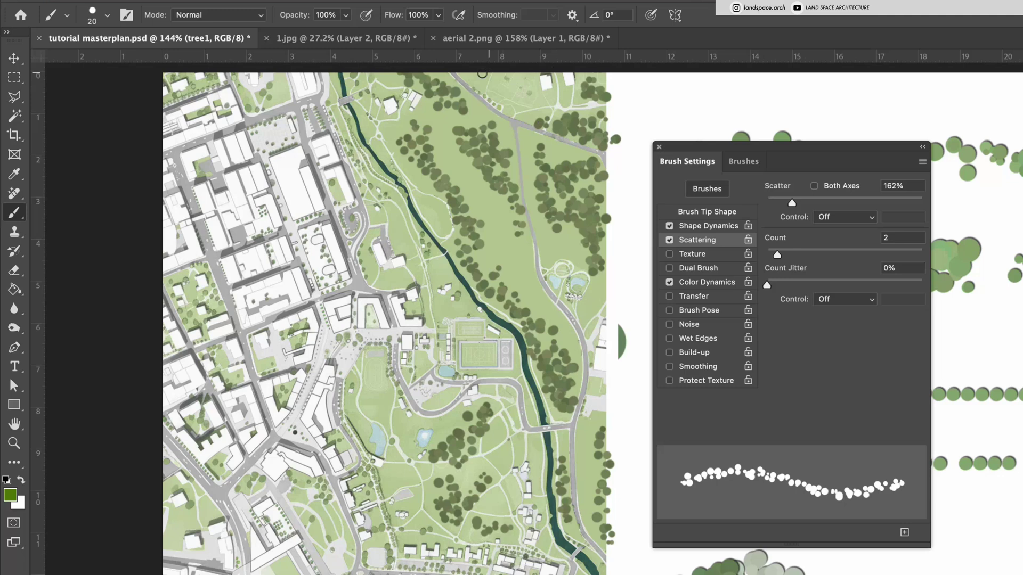
pyautogui.moveTo(488, 75)
pyautogui.mouseDown()
pyautogui.moveTo(520, 86)
pyautogui.moveTo(487, 79)
pyautogui.mouseUp()
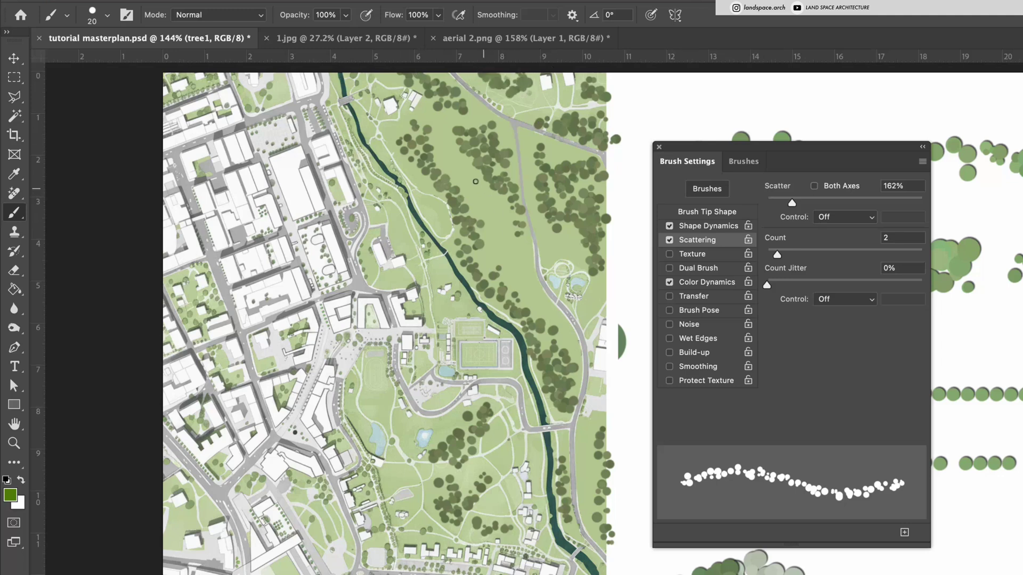
pyautogui.moveTo(475, 182); pyautogui.dragTo(481, 211)
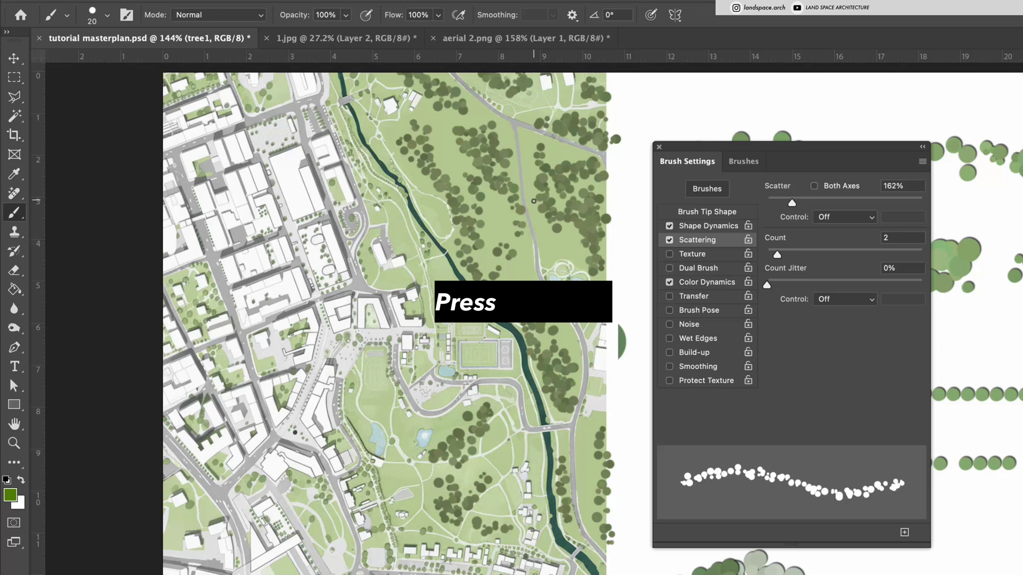
# Adjust the hue and increase the saturation of the painted trees with a Hue/Saturation adjustment
pyautogui.hotkey('ctrl', 'u')
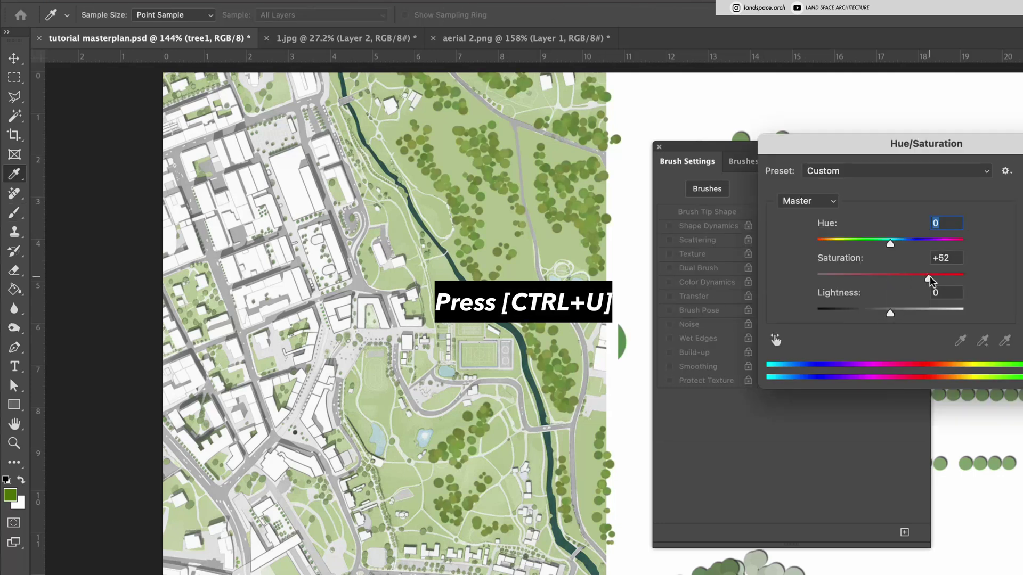
pyautogui.moveTo(930, 281)
pyautogui.mouseDown()
pyautogui.moveTo(886, 273)
pyautogui.moveTo(931, 273)
pyautogui.moveTo(919, 275)
pyautogui.mouseUp()
pyautogui.moveTo(889, 244)
pyautogui.mouseDown()
pyautogui.moveTo(925, 246)
pyautogui.moveTo(847, 238)
pyautogui.moveTo(896, 238)
pyautogui.moveTo(891, 247)
pyautogui.moveTo(922, 278)
pyautogui.mouseUp()
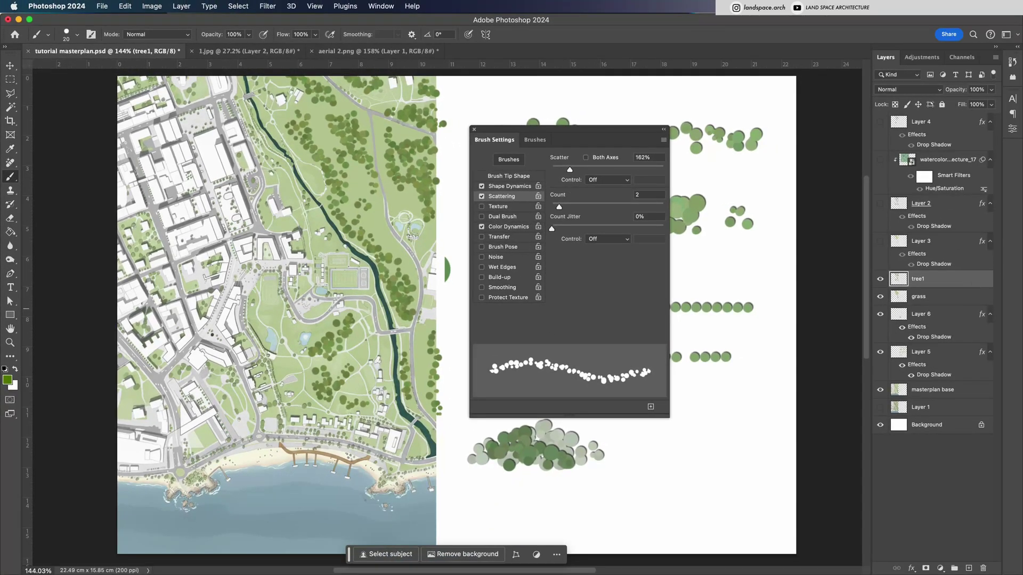
# Add a Drop Shadow effect to the tree1 layer with a distance of 5 px
pyautogui.doubleClick(965, 279)
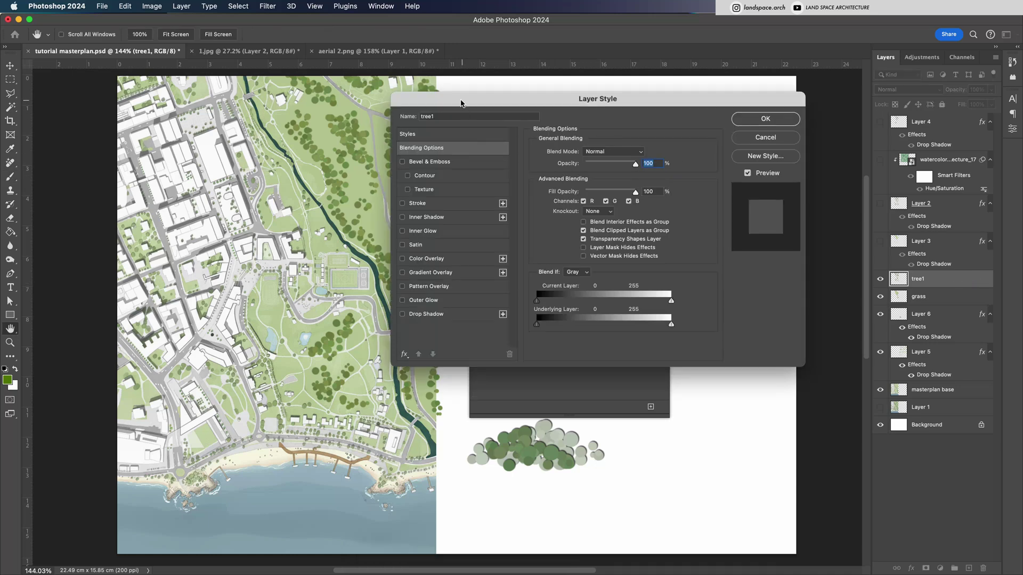
pyautogui.moveTo(461, 103); pyautogui.dragTo(507, 123)
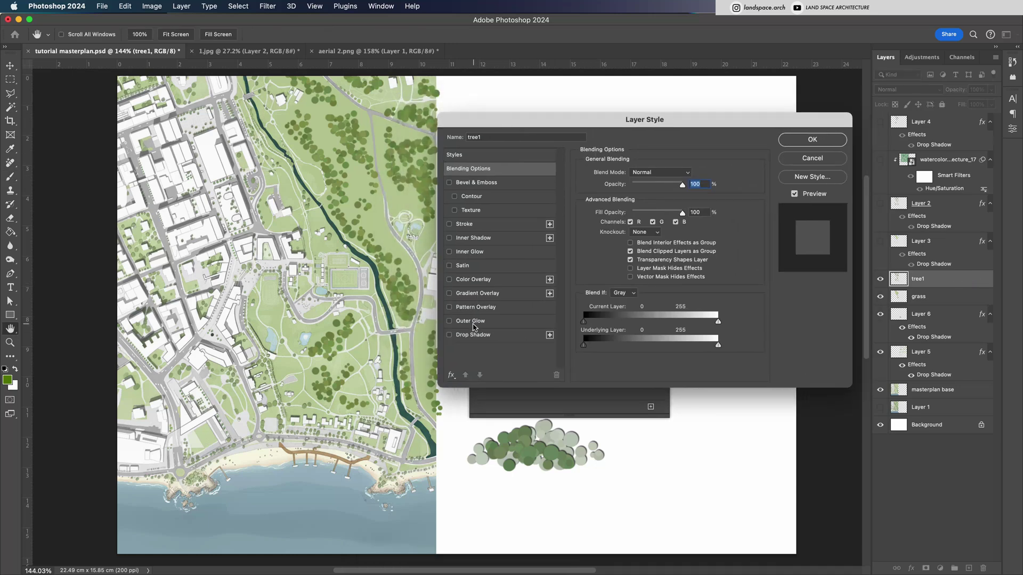
pyautogui.click(473, 335)
pyautogui.moveTo(626, 220); pyautogui.dragTo(621, 224)
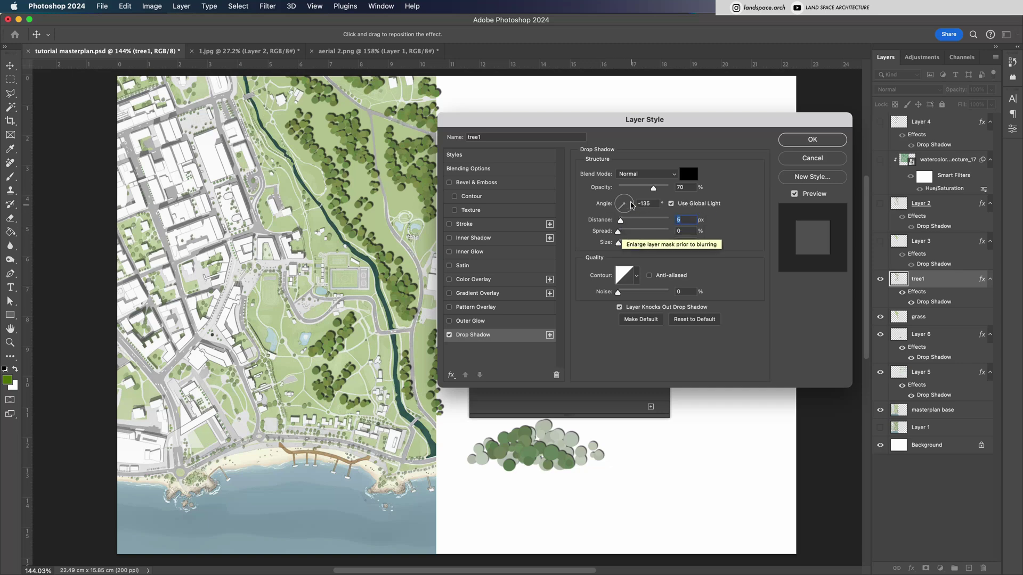
# Set the drop shadow's angle to -113°, distance to 3 px and opacity to 41%, and apply the layer style
pyautogui.click(632, 201)
pyautogui.click(628, 198)
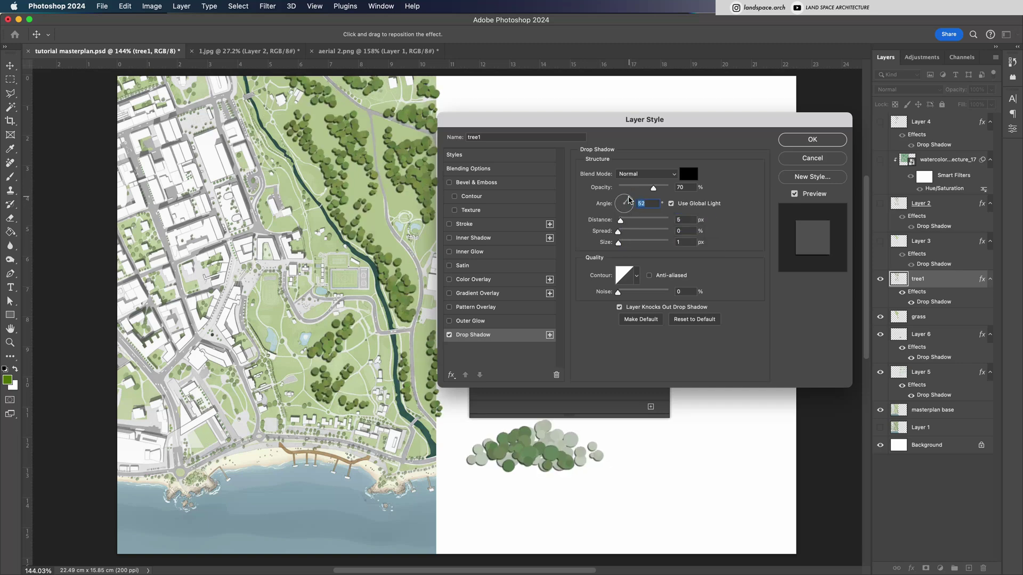
pyautogui.click(620, 212)
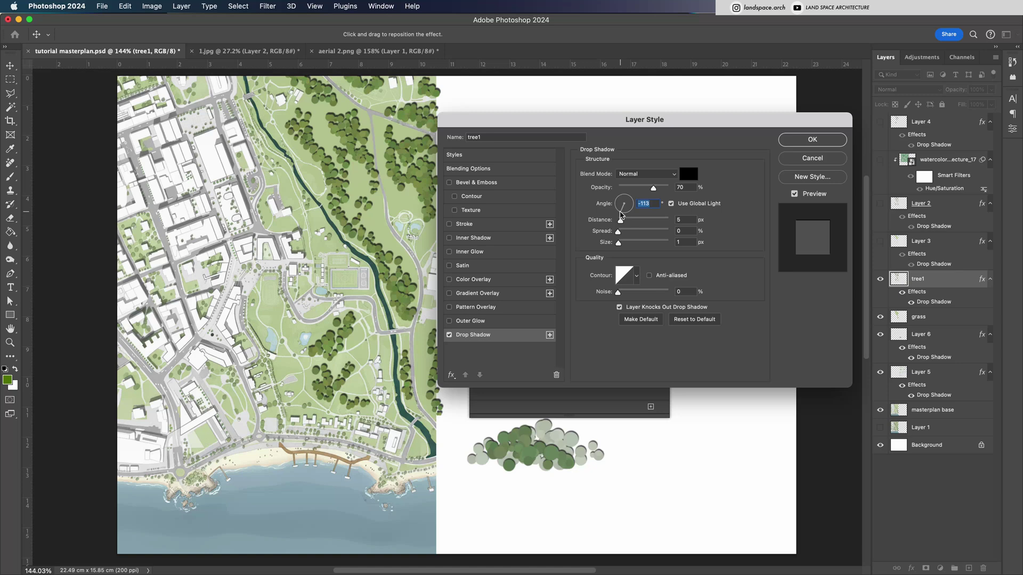
pyautogui.moveTo(621, 219); pyautogui.dragTo(620, 224)
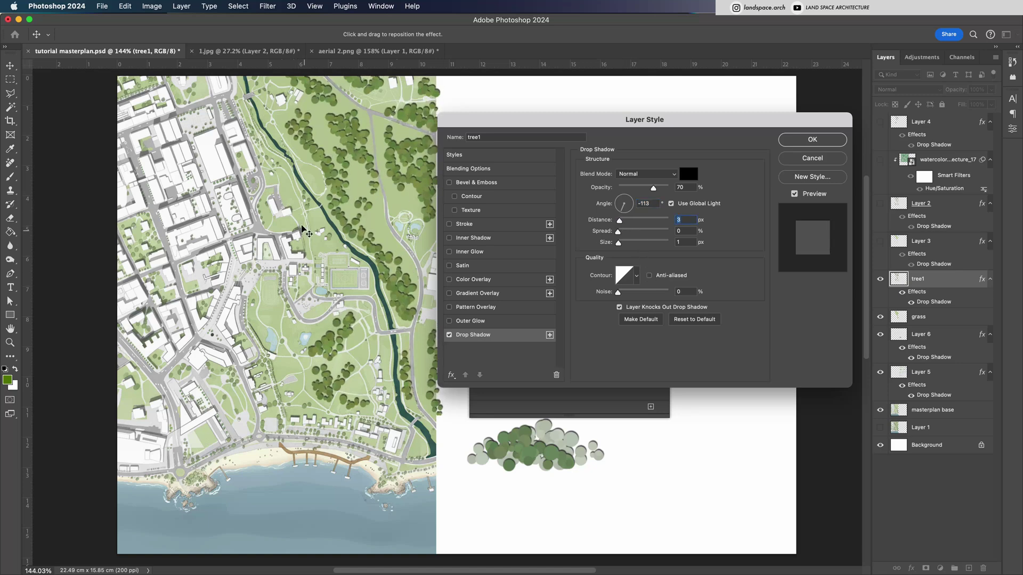
pyautogui.click(645, 188)
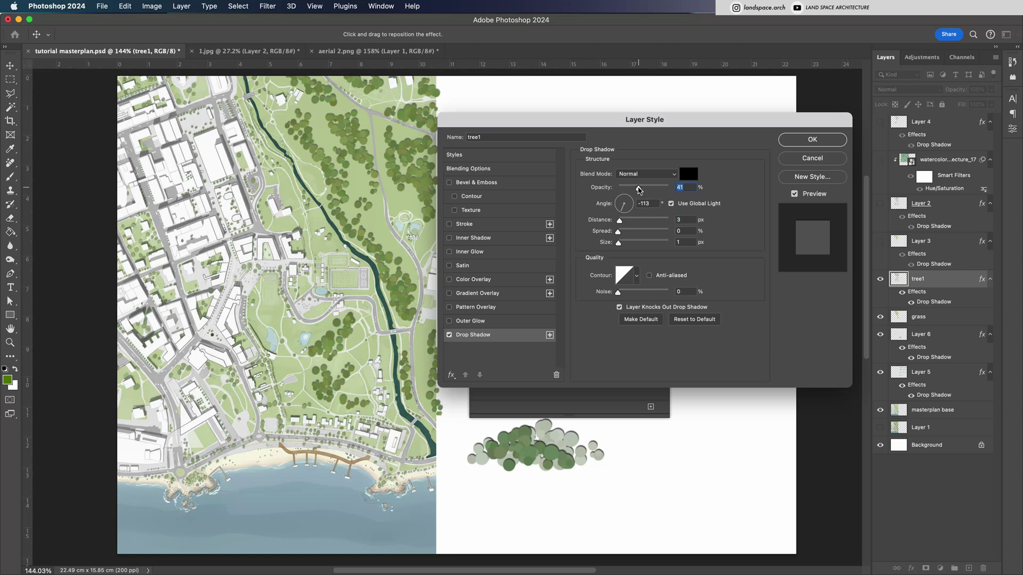
pyautogui.click(810, 140)
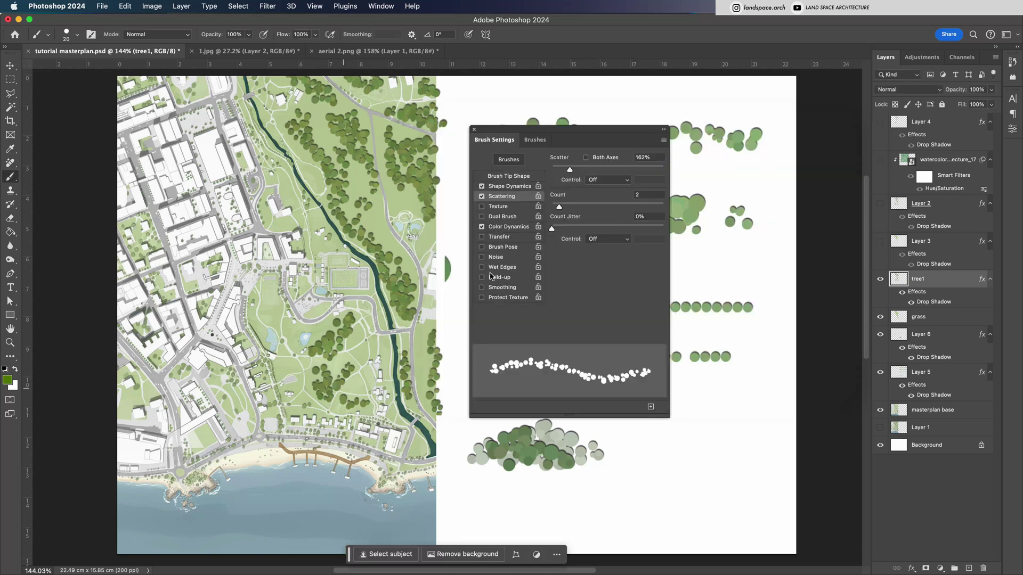
# Create a new layer directly above the grass layer and name it tree2
pyautogui.press('v')
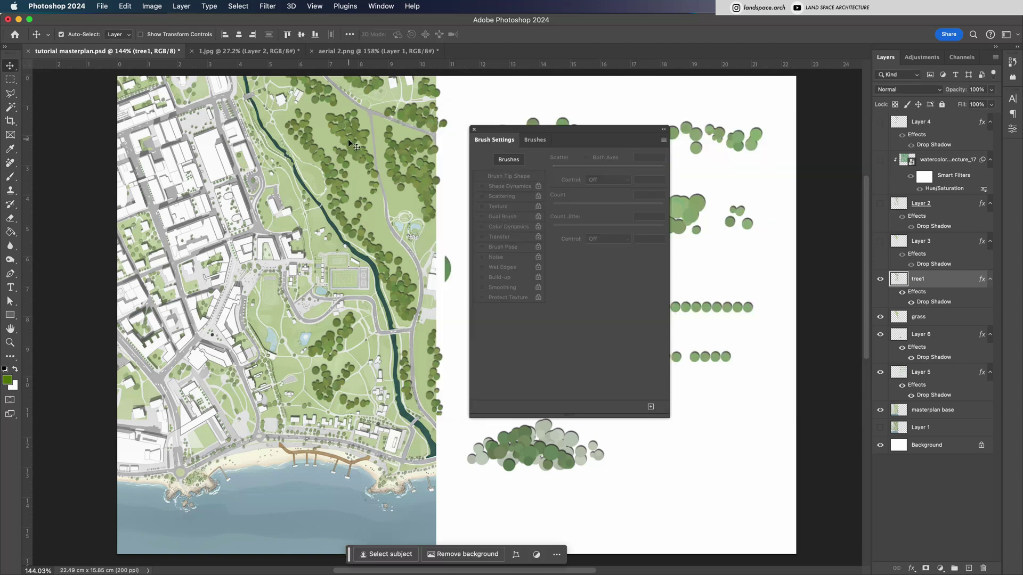
pyautogui.click(958, 319)
pyautogui.click(968, 568)
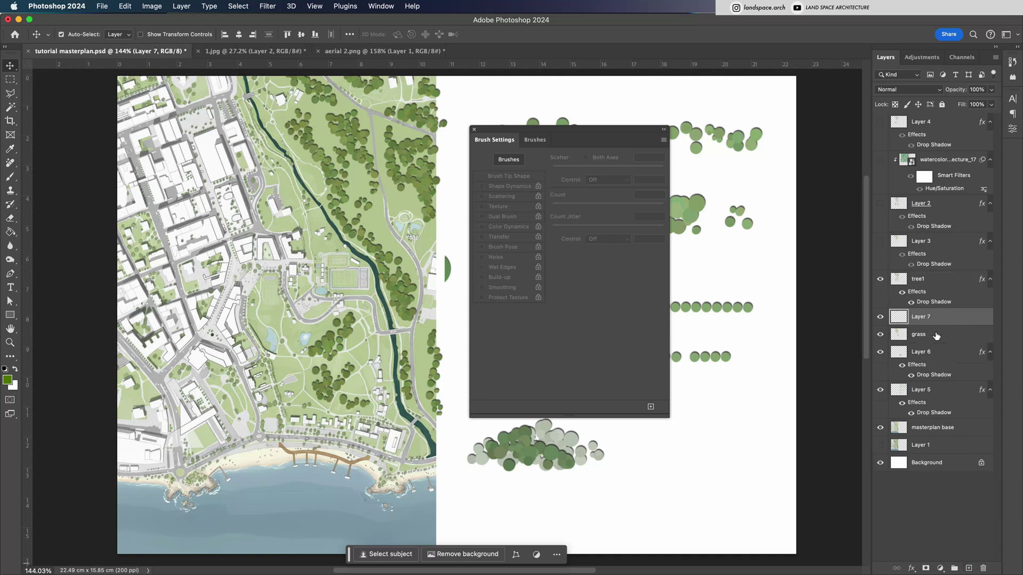
pyautogui.write('tree2')
pyautogui.press('Return')
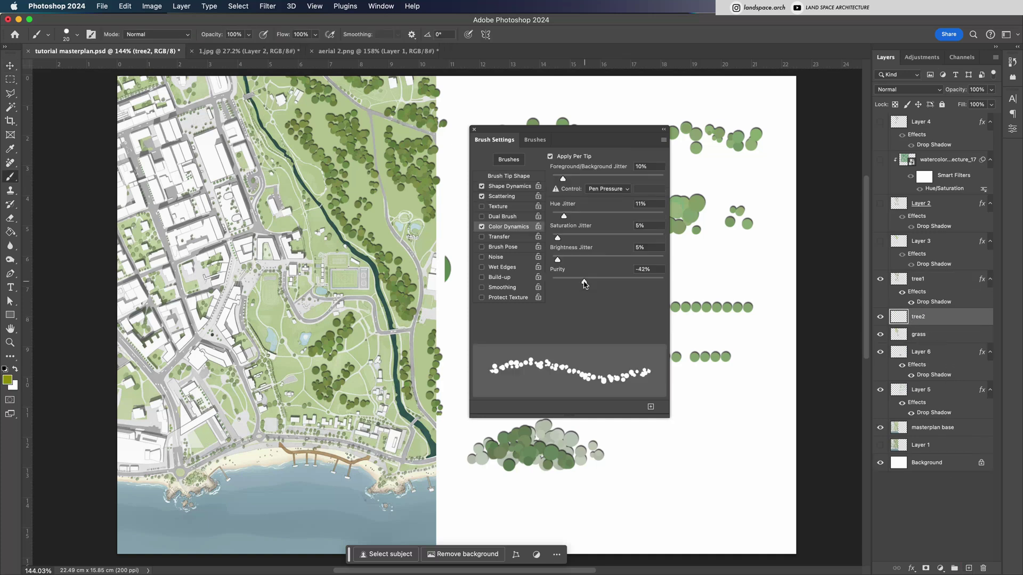
# Set the brush's purity to -41% and choose a brighter yellow-green as the foreground color
pyautogui.moveTo(586, 282); pyautogui.dragTo(584, 283)
pyautogui.click(8, 378)
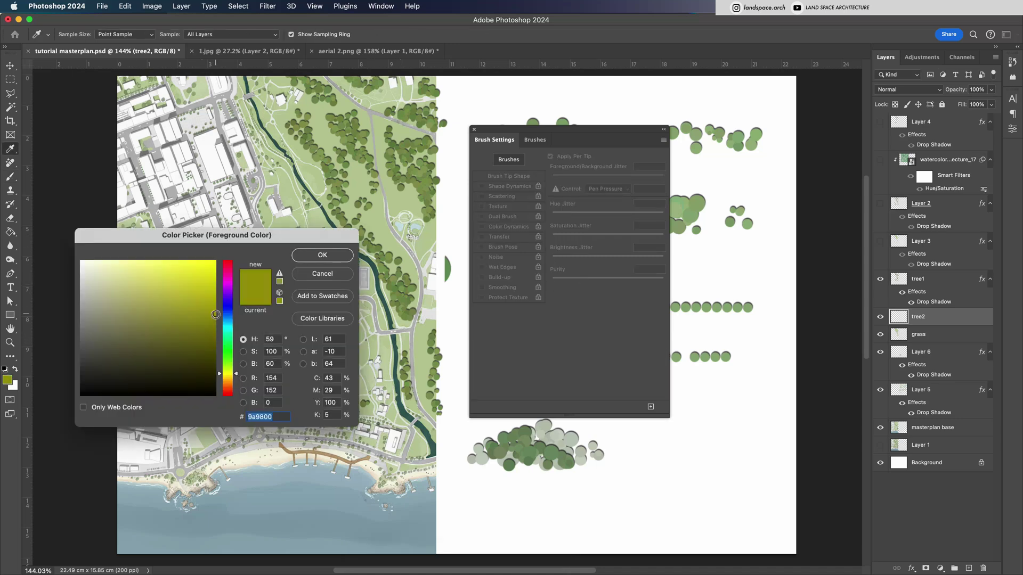
pyautogui.moveTo(216, 314); pyautogui.dragTo(216, 319)
pyautogui.moveTo(227, 372); pyautogui.dragTo(229, 369)
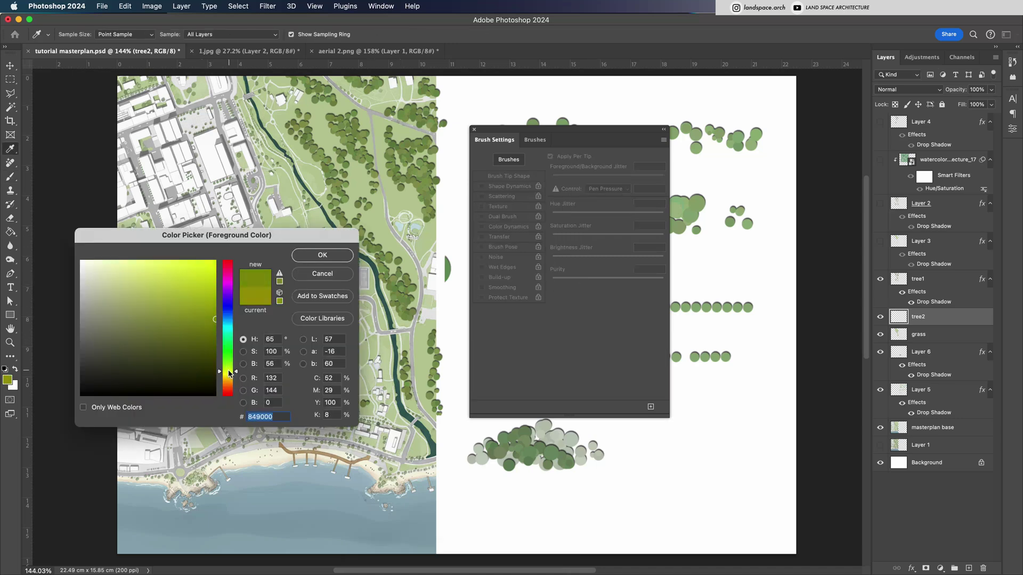
pyautogui.moveTo(213, 320); pyautogui.dragTo(215, 301)
pyautogui.click(305, 256)
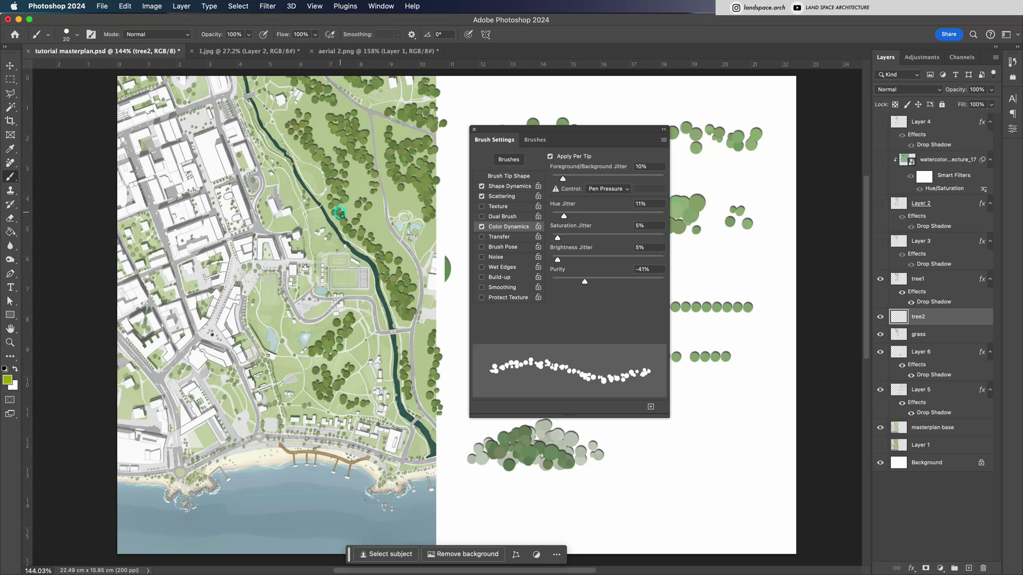
# Paint yellow-green accent trees on the tree2 layer among the existing tree clusters east of the river
pyautogui.moveTo(340, 216)
pyautogui.mouseDown()
pyautogui.moveTo(398, 285)
pyautogui.moveTo(349, 166)
pyautogui.moveTo(344, 201)
pyautogui.mouseUp()
pyautogui.press('super+z')
pyautogui.moveTo(389, 272)
pyautogui.mouseDown()
pyautogui.moveTo(403, 294)
pyautogui.moveTo(404, 269)
pyautogui.moveTo(418, 268)
pyautogui.moveTo(413, 289)
pyautogui.mouseUp()
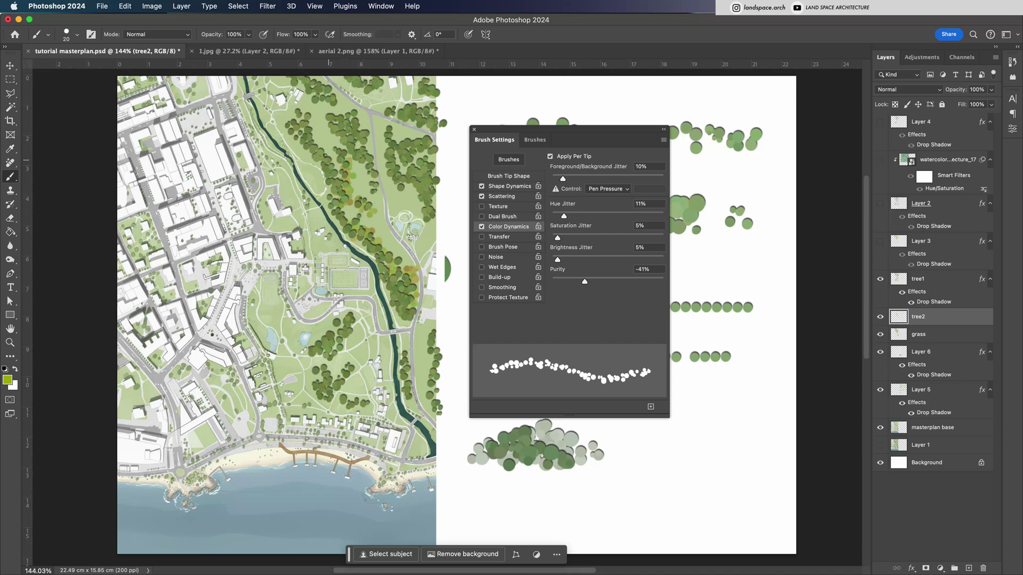
pyautogui.moveTo(318, 145); pyautogui.dragTo(309, 140)
pyautogui.scroll(2, 310, 136)
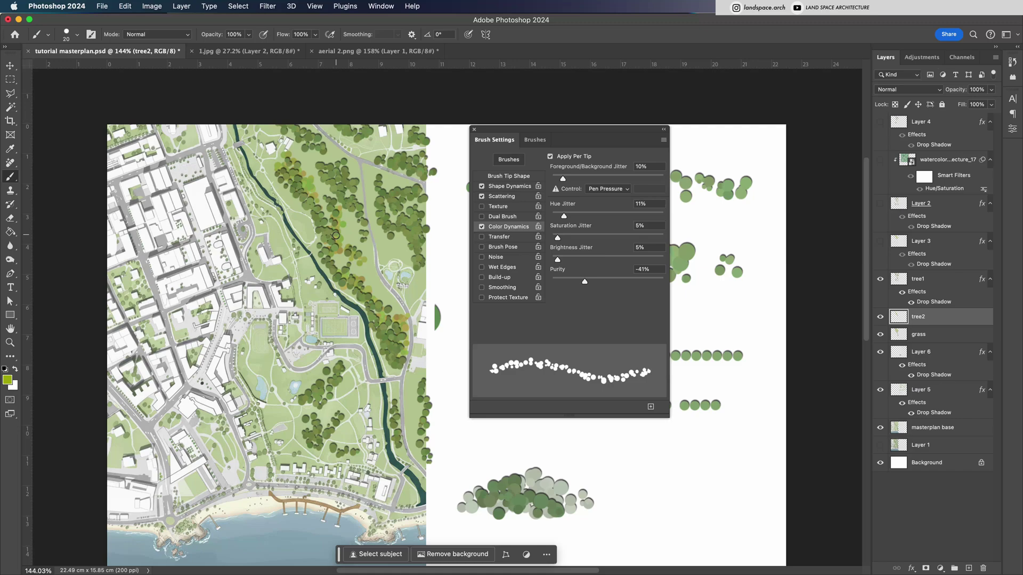
pyautogui.scroll(3, 406, 240)
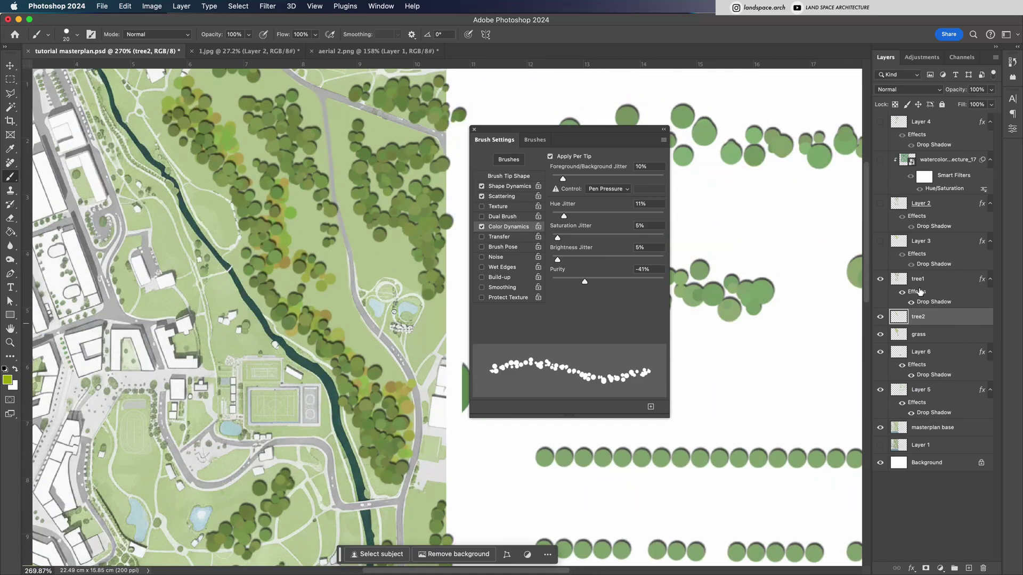
# Add a drop shadow to the tree2 layer and lower the layer's opacity to 62%
pyautogui.doubleClick(970, 321)
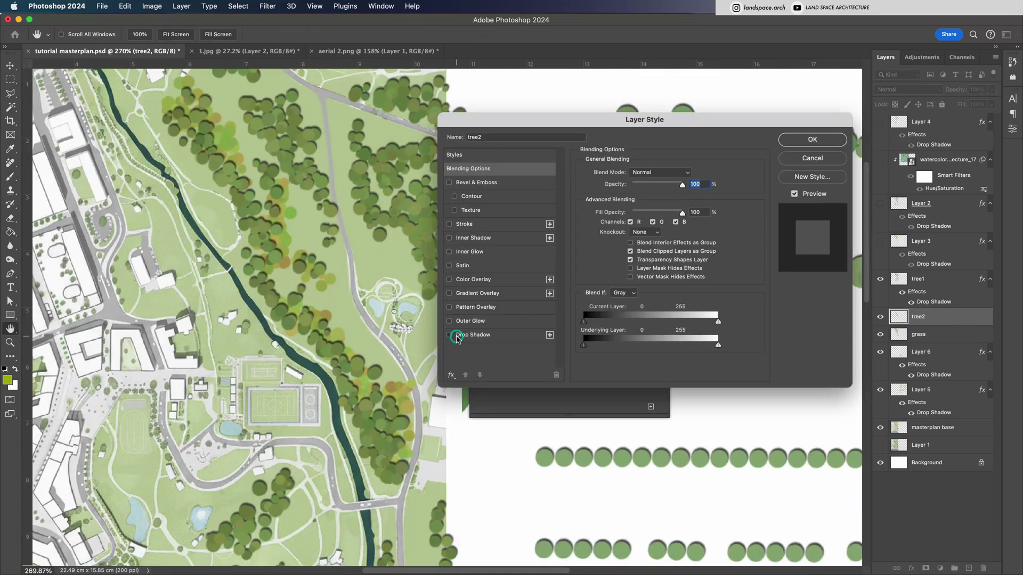
pyautogui.click(469, 335)
pyautogui.press('Return')
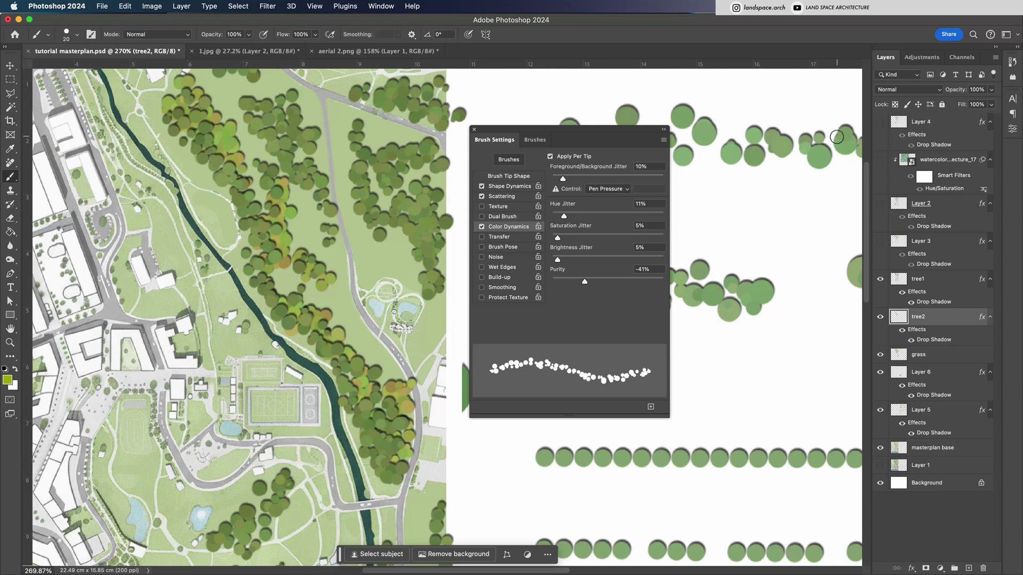
pyautogui.click(990, 89)
pyautogui.moveTo(991, 103); pyautogui.dragTo(970, 104)
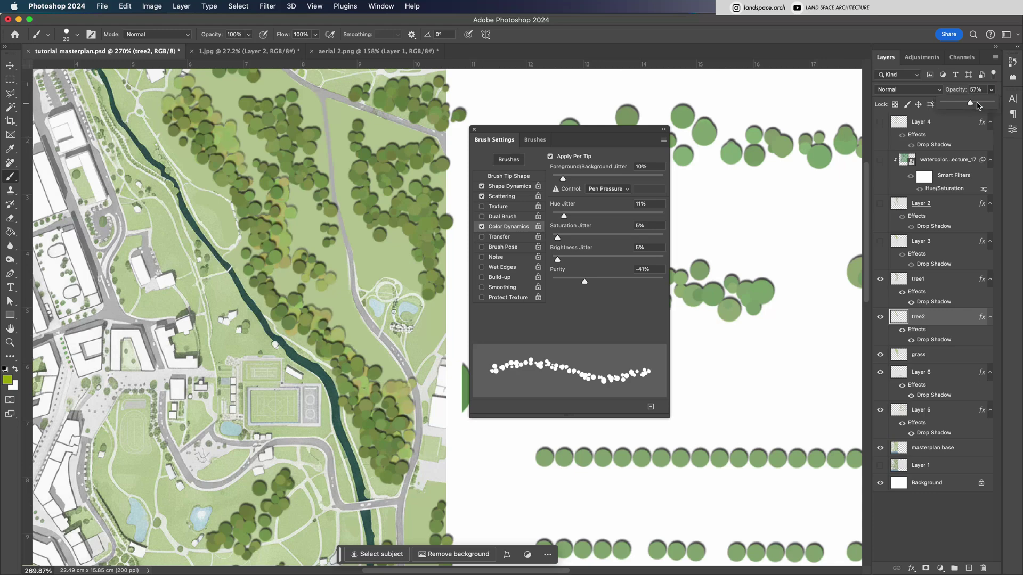
pyautogui.click(973, 103)
# Set the brush size to 15 px and paint yellow-green accent trees among the clusters along the map's eastern edge
pyautogui.scroll(-4, 451, 186)
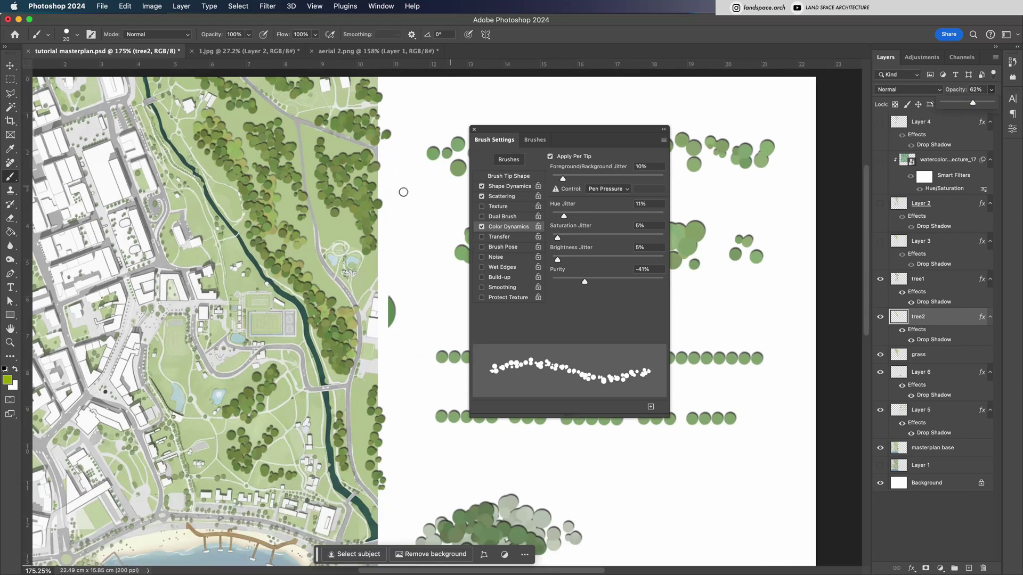
pyautogui.press('[')
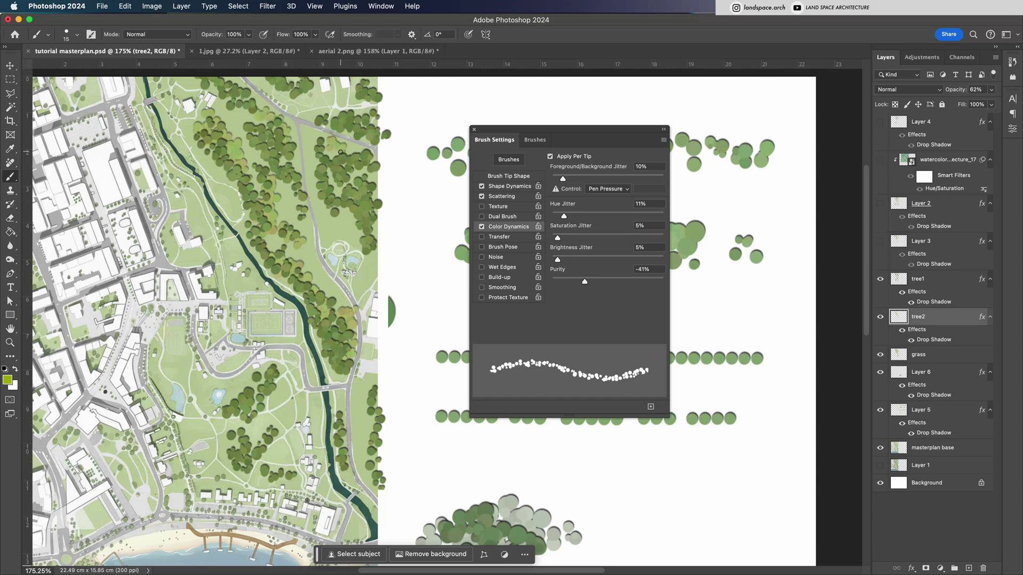
pyautogui.moveTo(339, 205); pyautogui.dragTo(358, 243)
pyautogui.scroll(-2, 363, 261)
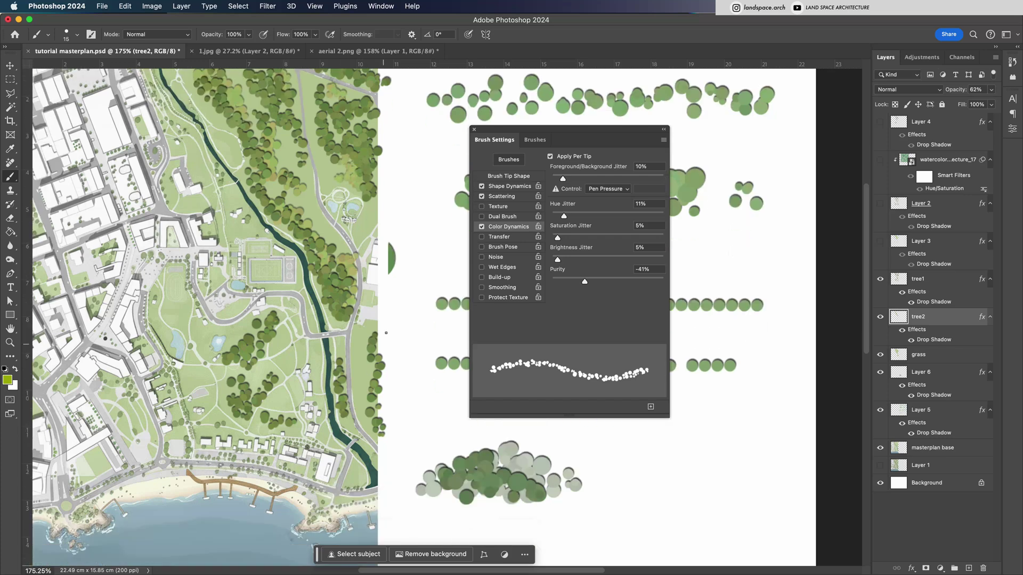
pyautogui.moveTo(368, 353)
pyautogui.mouseDown()
pyautogui.moveTo(363, 397)
pyautogui.moveTo(375, 378)
pyautogui.moveTo(381, 423)
pyautogui.moveTo(371, 392)
pyautogui.mouseUp()
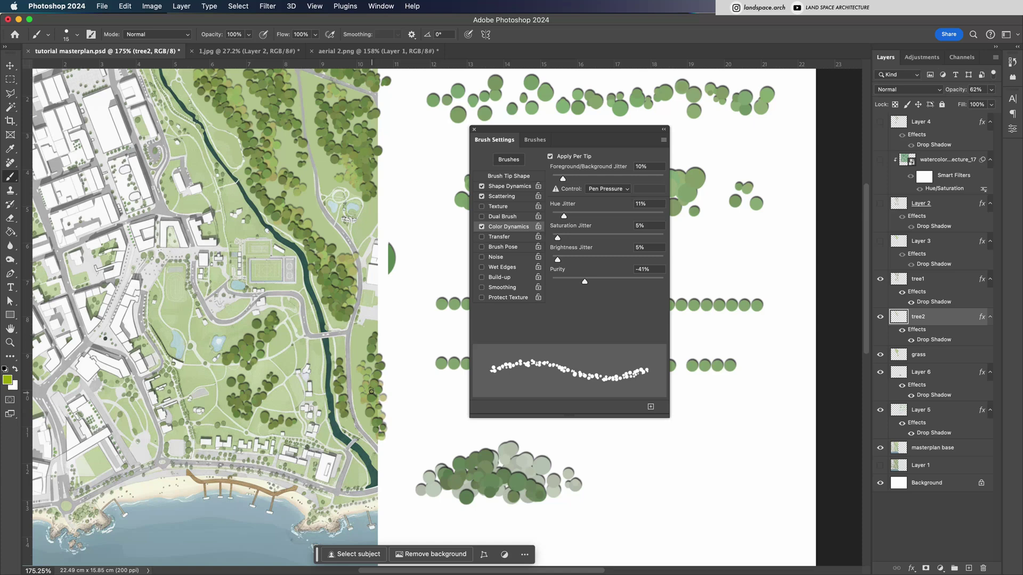
# Paint more yellow-green accent trees in the park clusters west of the river and along its banks
pyautogui.moveTo(263, 382); pyautogui.dragTo(246, 401)
pyautogui.moveTo(237, 343)
pyautogui.mouseDown()
pyautogui.moveTo(233, 342)
pyautogui.moveTo(202, 274)
pyautogui.moveTo(206, 312)
pyautogui.moveTo(191, 310)
pyautogui.moveTo(190, 333)
pyautogui.mouseUp()
pyautogui.hscroll(-2, 252, 345)
pyautogui.moveTo(243, 419); pyautogui.dragTo(251, 415)
pyautogui.moveTo(305, 399); pyautogui.dragTo(315, 400)
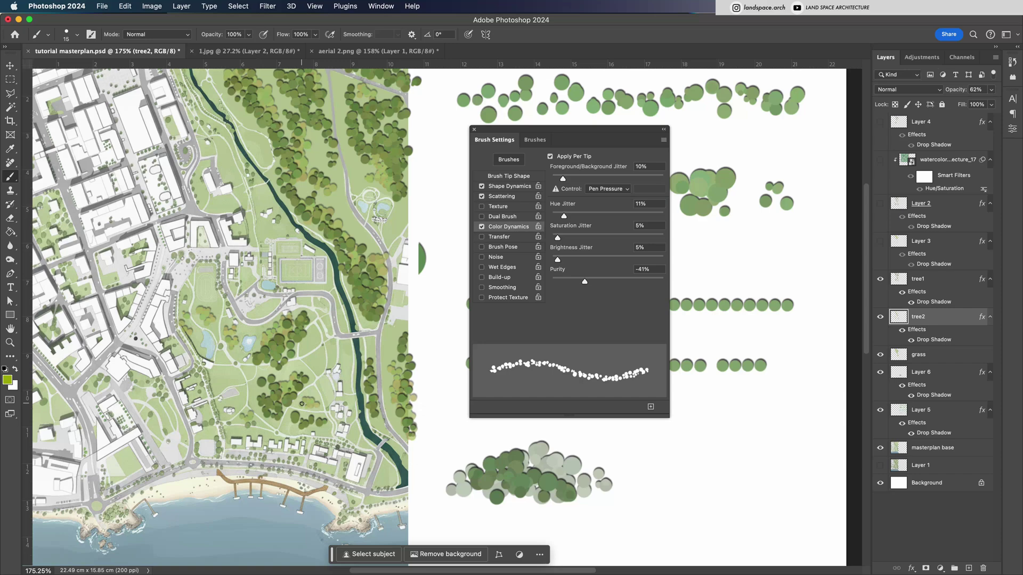
pyautogui.moveTo(335, 345)
pyautogui.mouseDown()
pyautogui.moveTo(364, 344)
pyautogui.moveTo(371, 413)
pyautogui.mouseUp()
pyautogui.moveTo(259, 184)
pyautogui.mouseDown()
pyautogui.moveTo(266, 225)
pyautogui.moveTo(285, 232)
pyautogui.moveTo(256, 165)
pyautogui.moveTo(283, 202)
pyautogui.mouseUp()
# Try a stroke over the northeastern tree clusters, undo it, and enlarge the brush to 40 px
pyautogui.scroll(3, 283, 230)
pyautogui.scroll(2, 294, 182)
pyautogui.press('super+minus')
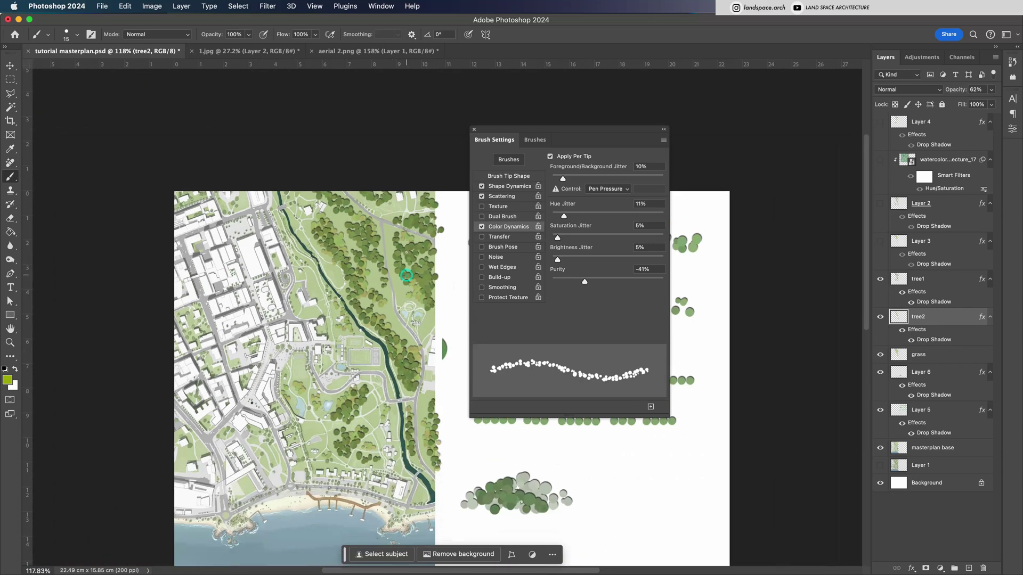
pyautogui.moveTo(406, 271); pyautogui.dragTo(419, 261)
pyautogui.press('super+z')
pyautogui.press(']')
pyautogui.press(']')
pyautogui.press(']')
pyautogui.press(']')
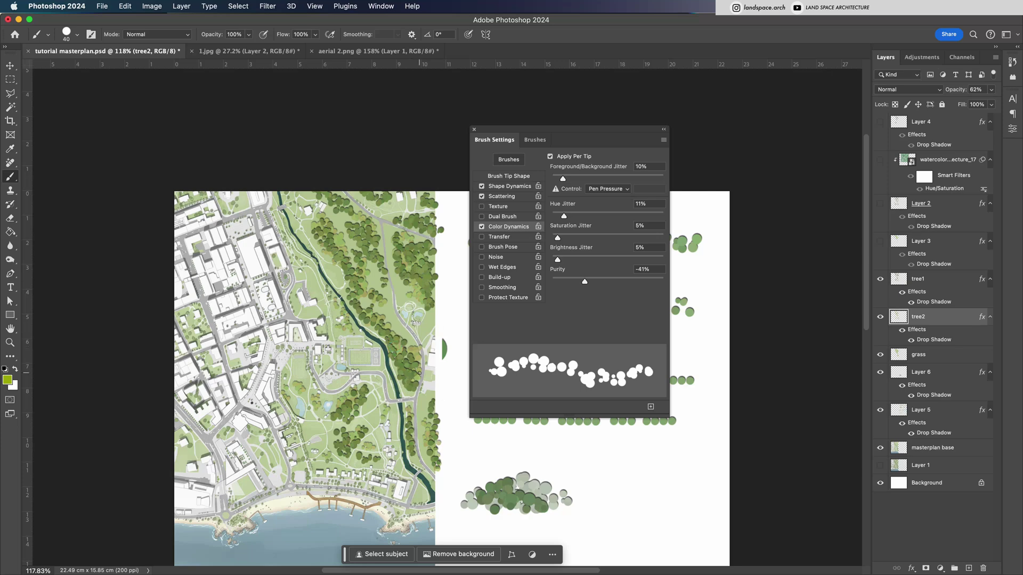
# Examine the mix of green and yellow-green trees across the masterplan with the Move tool active
pyautogui.press('v')
pyautogui.scroll(-2, 418, 266)
pyautogui.scroll(5, 312, 201)
pyautogui.hscroll(3, 312, 201)
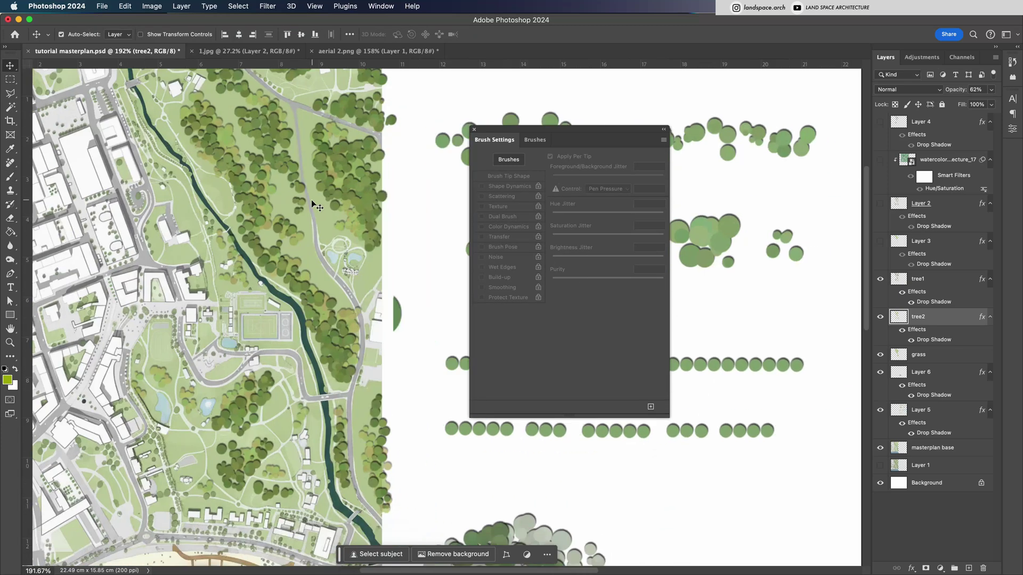
pyautogui.scroll(-3, 314, 205)
pyautogui.hscroll(-1, 293, 220)
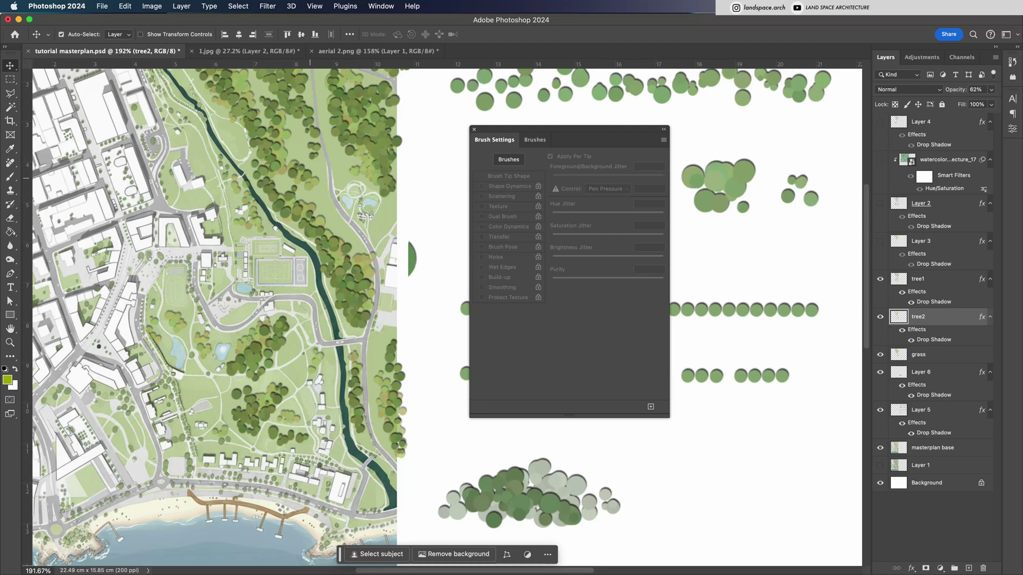
pyautogui.scroll(2, 352, 153)
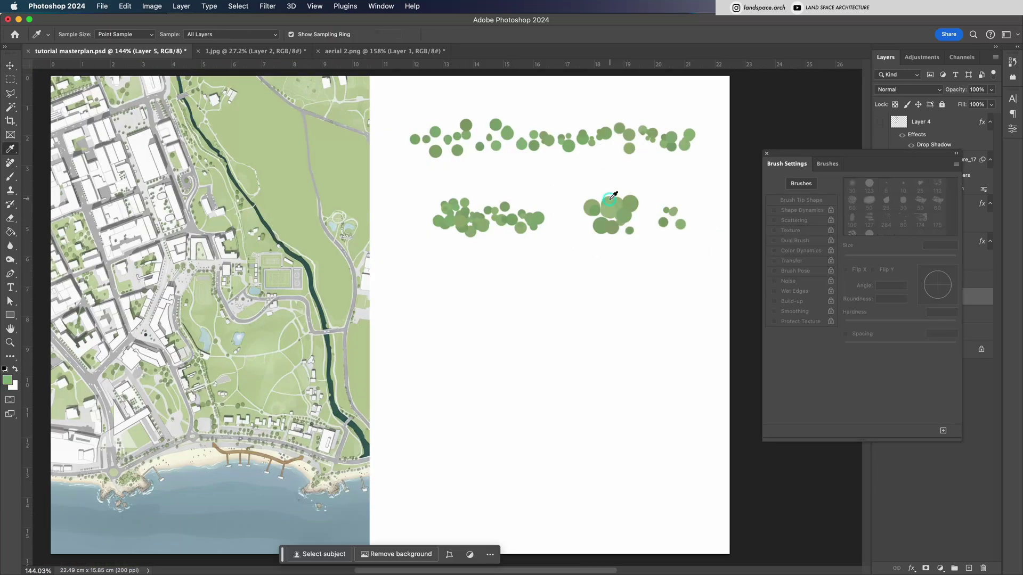
# Paint a straight row of evenly spaced trees across the white area on Layer 5 with a 25 px brush, and start a second row below
pyautogui.click(609, 199)
pyautogui.press('b')
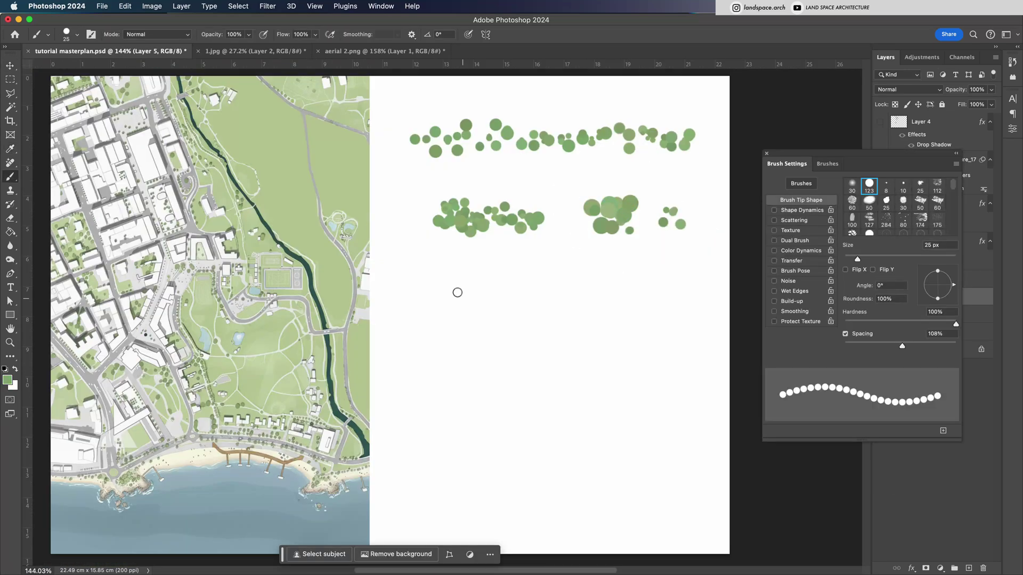
pyautogui.click(422, 307)
pyautogui.keyDown('shift'); pyautogui.click(682, 308); pyautogui.keyUp('shift')
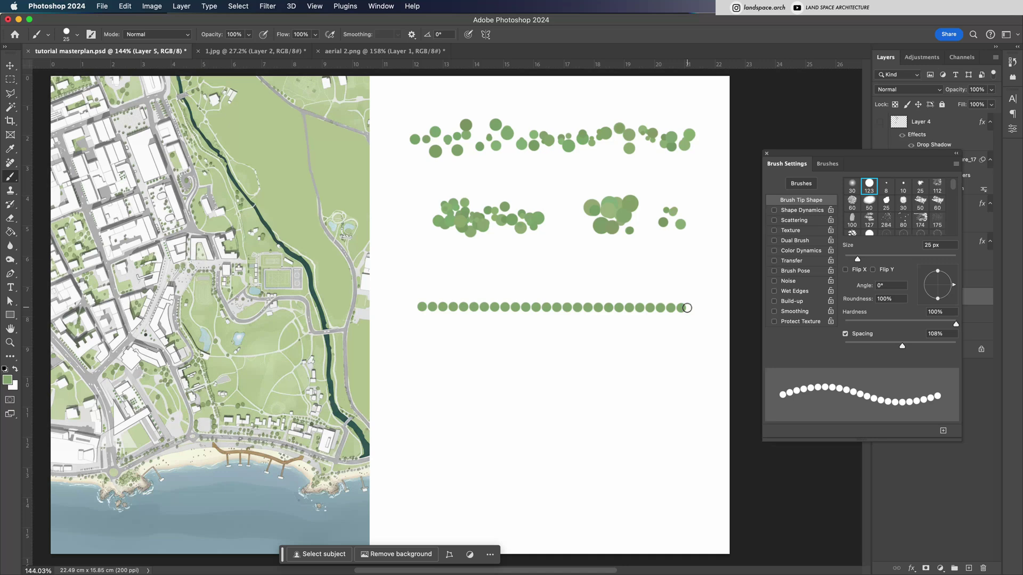
pyautogui.click(422, 356)
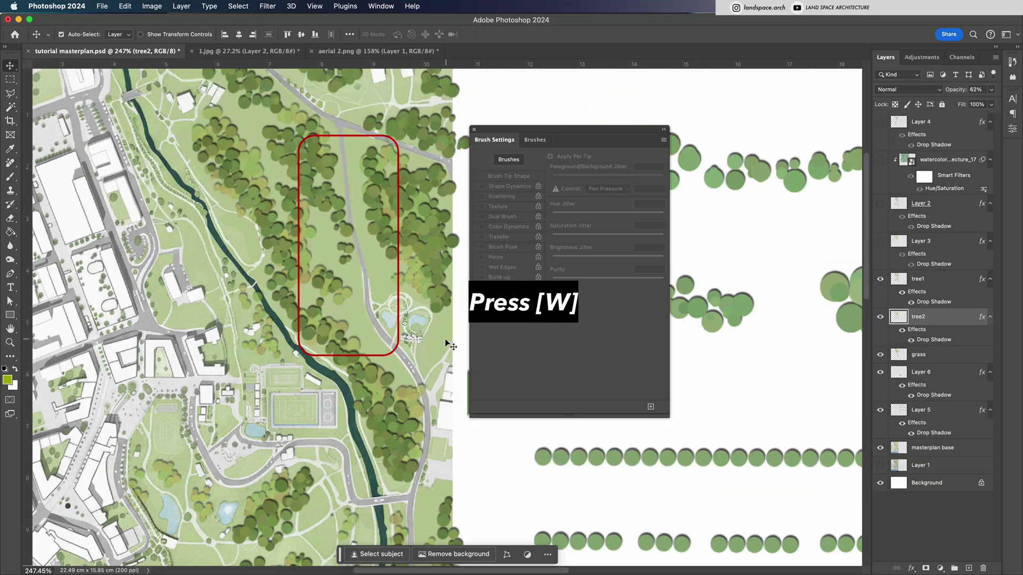
# Select the road area between the tree clusters on the grass layer with the Magic Wand at tolerance 30
pyautogui.scroll(3, 445, 339)
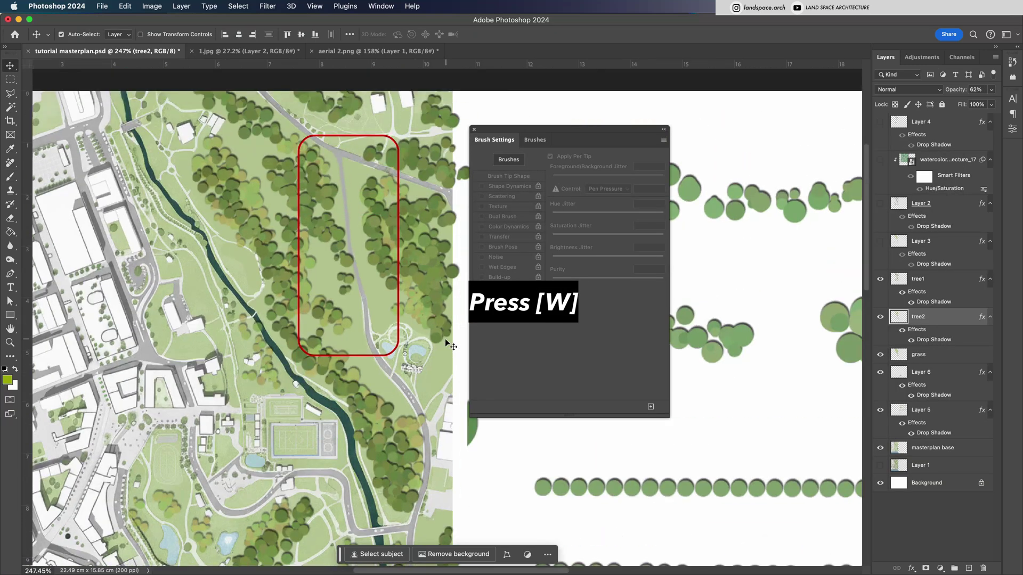
pyautogui.click(341, 163)
pyautogui.press('w')
pyautogui.click(345, 217)
pyautogui.click(371, 330)
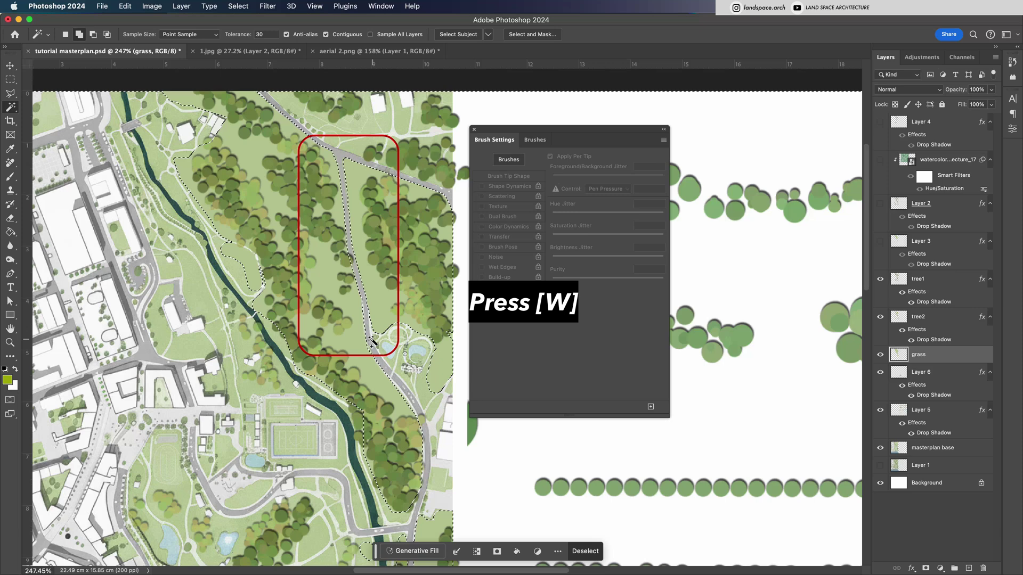
# Intersect the selection with a polygonal lasso outline so that only the straight path segment between the clusters stays selected
pyautogui.press('l')
pyautogui.click(106, 33)
pyautogui.click(327, 154)
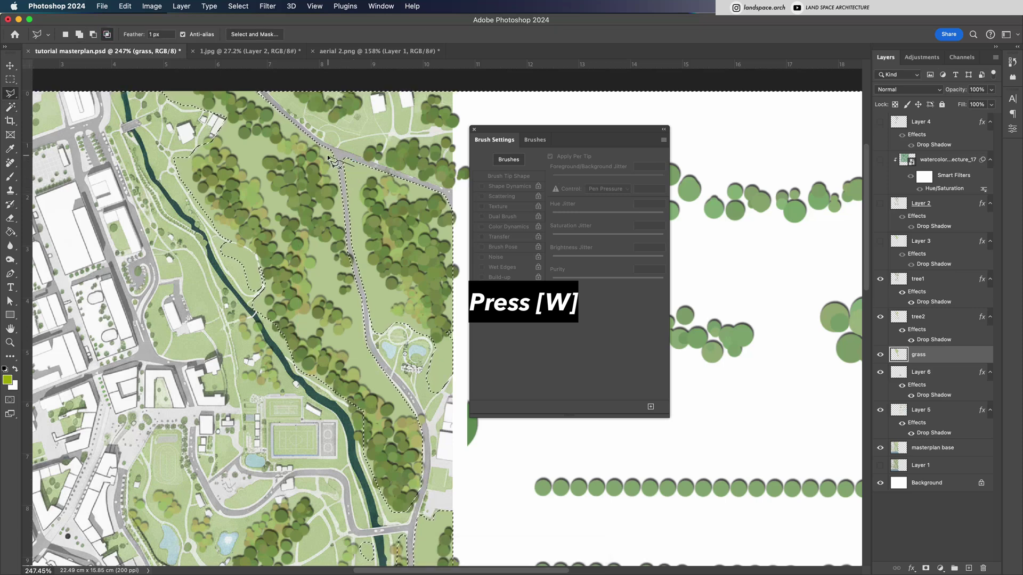
pyautogui.click(372, 359)
pyautogui.click(383, 306)
pyautogui.doubleClick(353, 164)
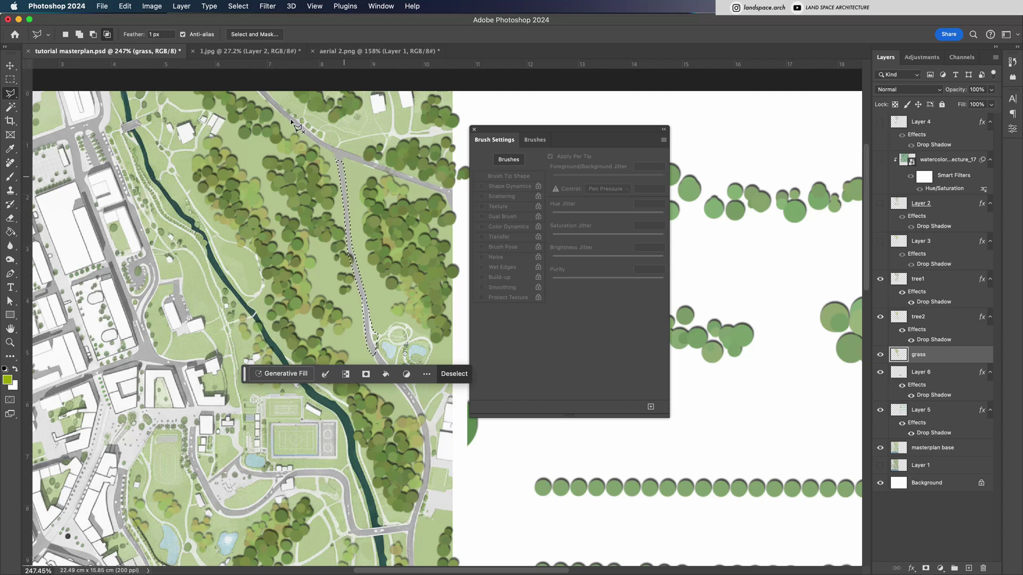
# Try expanding the path segment's selection outward
pyautogui.click(238, 6)
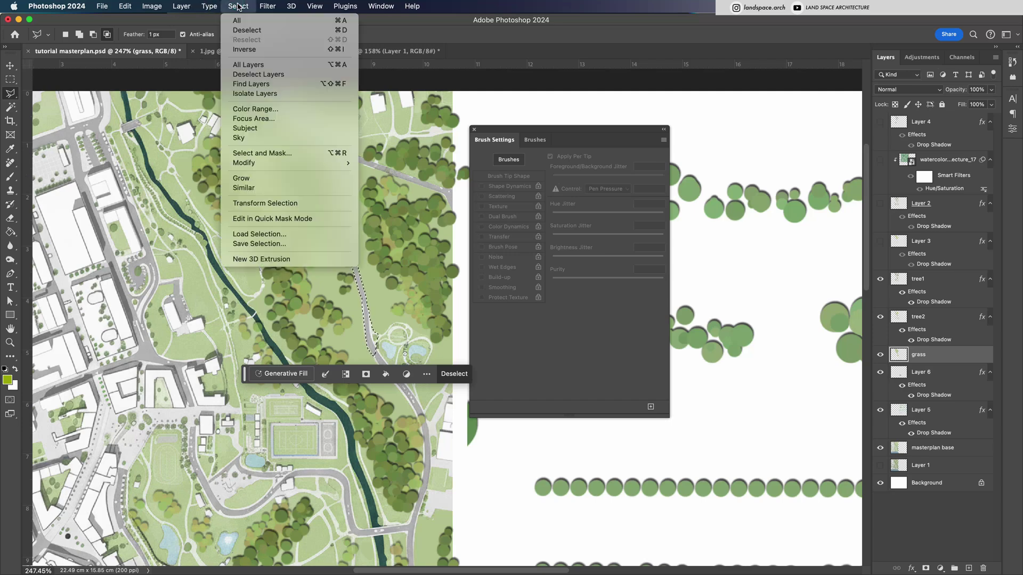
pyautogui.moveTo(280, 164)
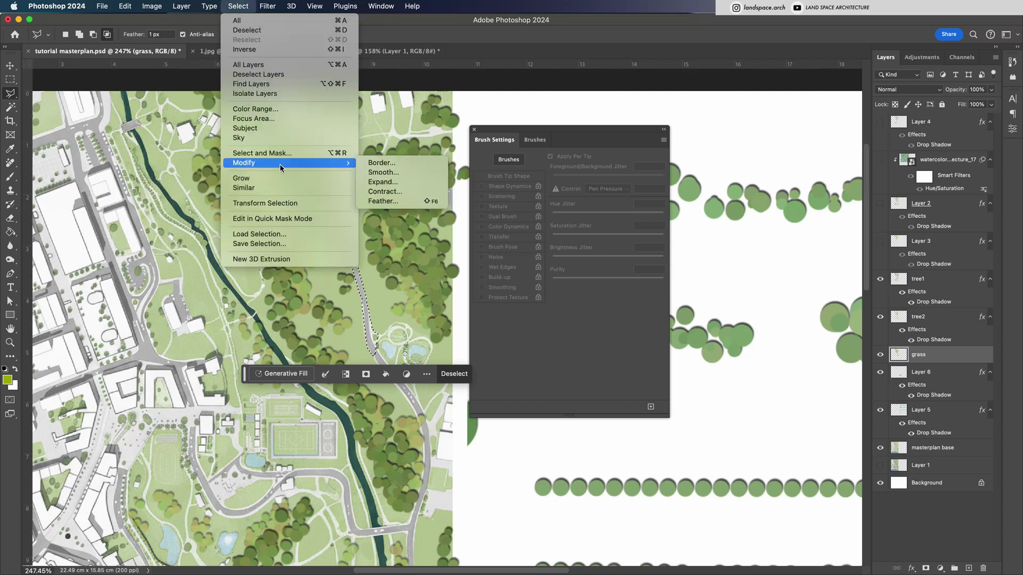
pyautogui.click(396, 183)
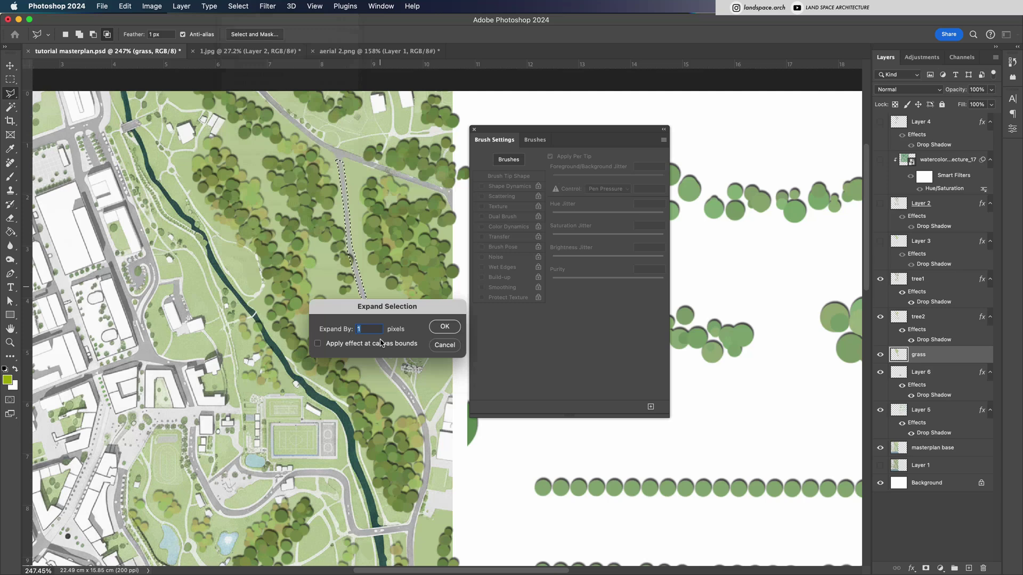
pyautogui.click(453, 323)
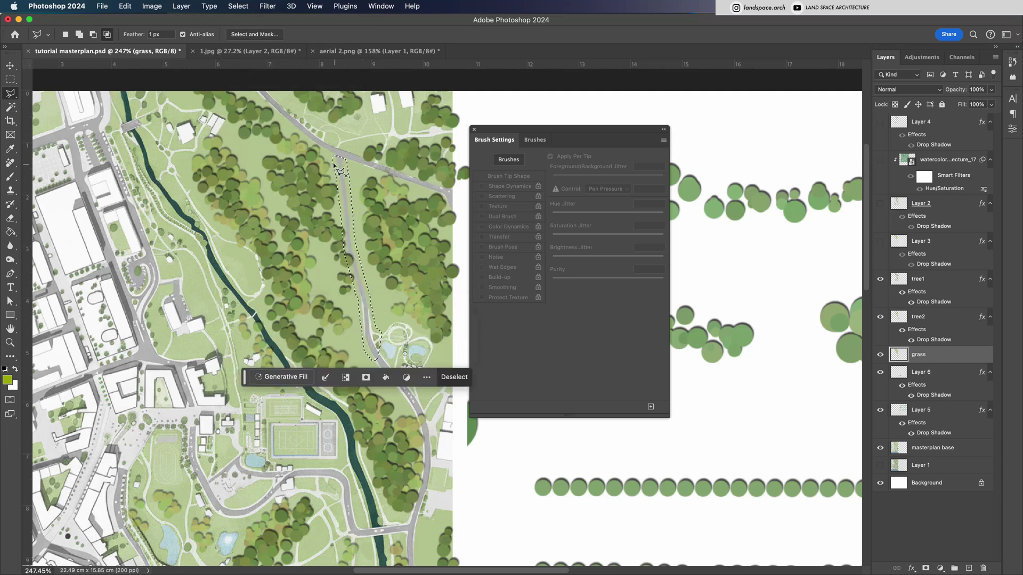
# Expand the path segment's selection so it takes in a wider strip of grass on both sides
pyautogui.click(245, 8)
pyautogui.moveTo(319, 163)
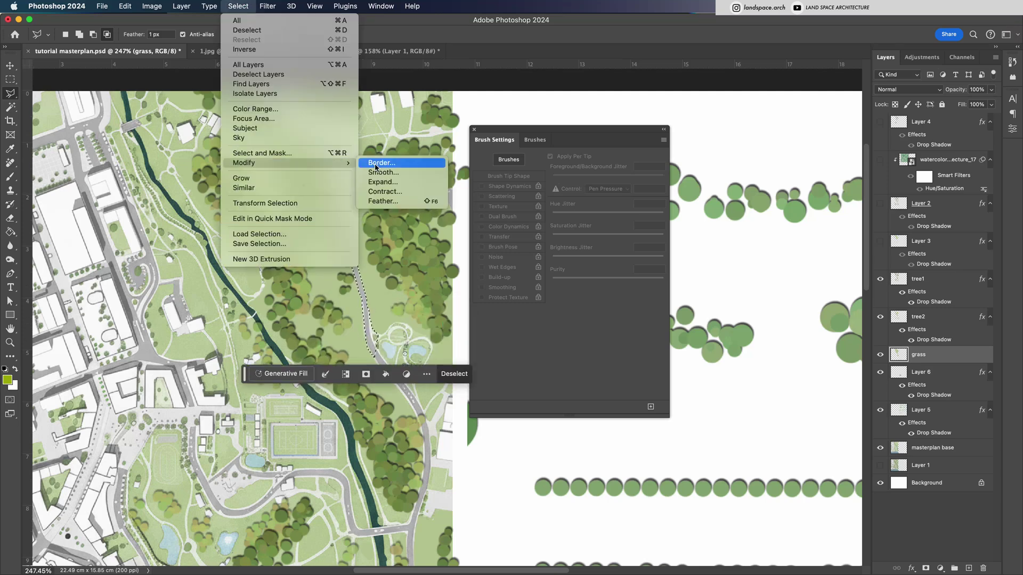
pyautogui.click(395, 183)
pyautogui.press('Return')
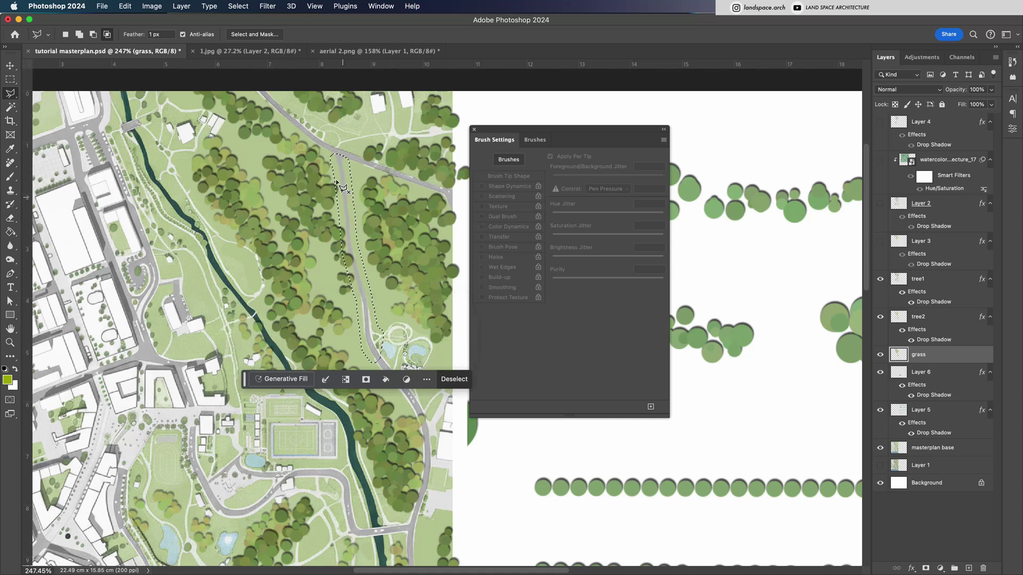
# With a new layer above tree1 active, convert the expanded selection to a work path with a 2.0 px tolerance
pyautogui.press('w')
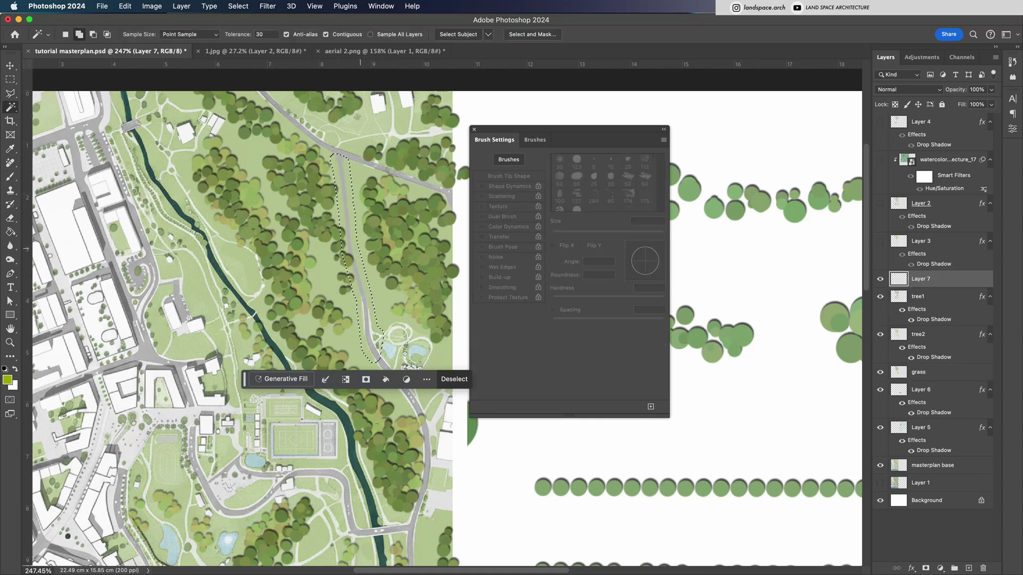
pyautogui.rightClick(361, 250)
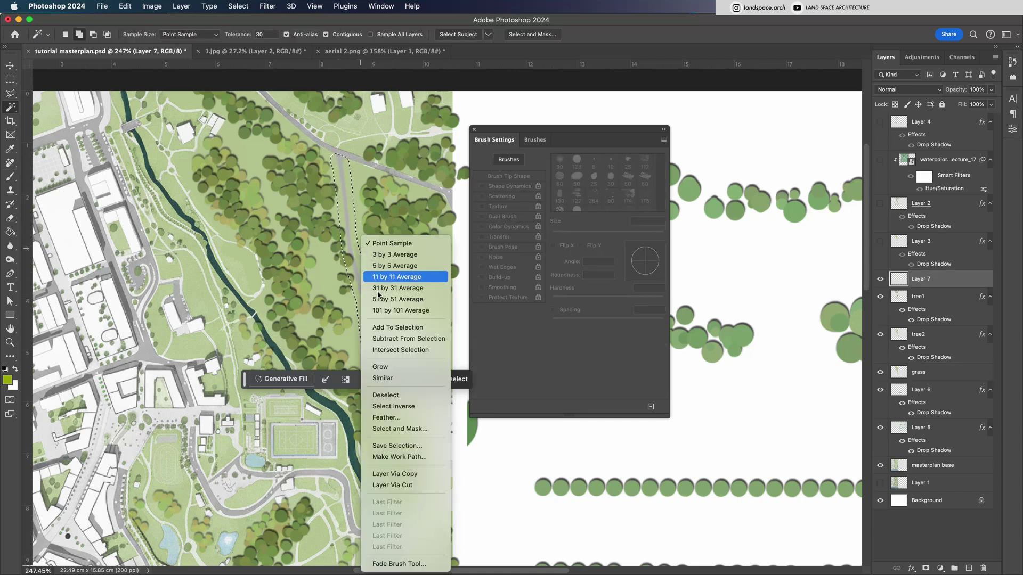
pyautogui.click(392, 458)
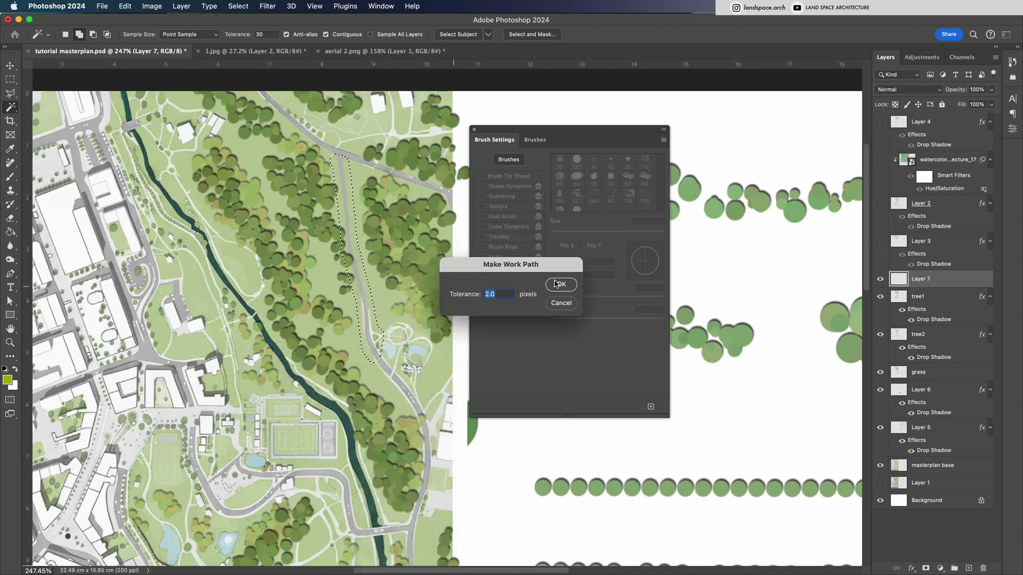
pyautogui.click(556, 283)
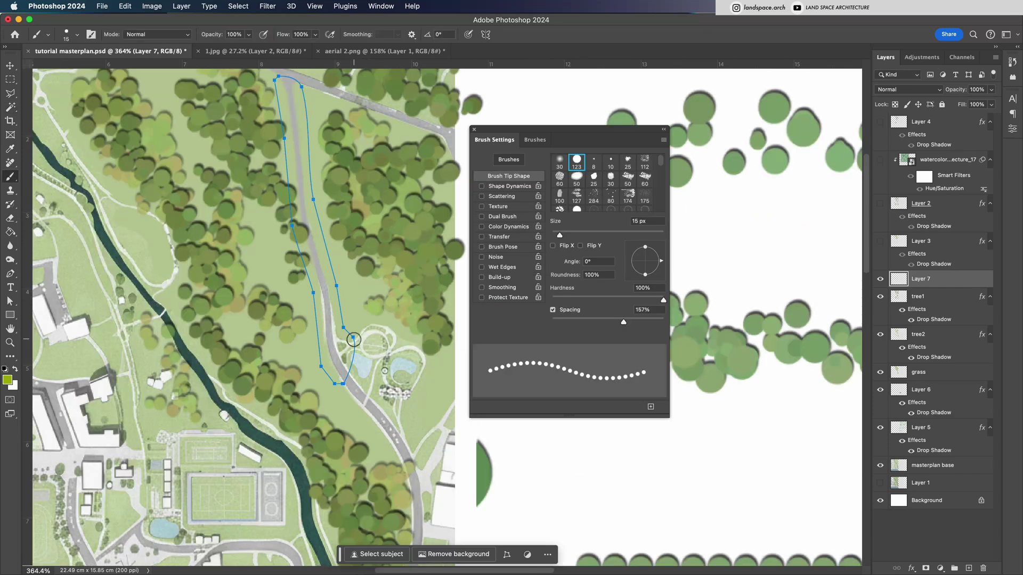
# Stroke the work path with the Brush, without simulated pressure, to line both sides of the path with yellow-green trees
pyautogui.press('p')
pyautogui.rightClick(355, 343)
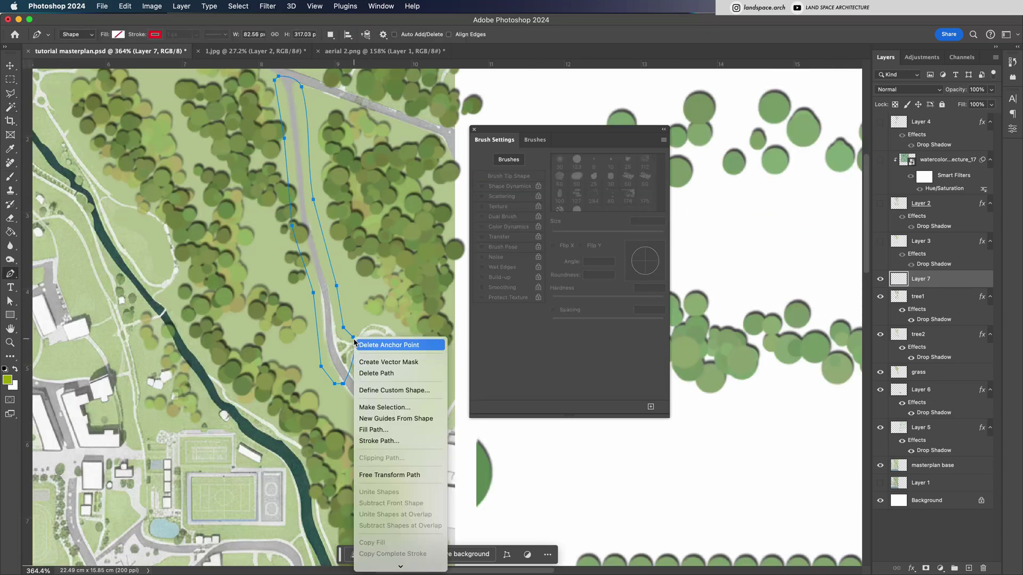
pyautogui.click(391, 441)
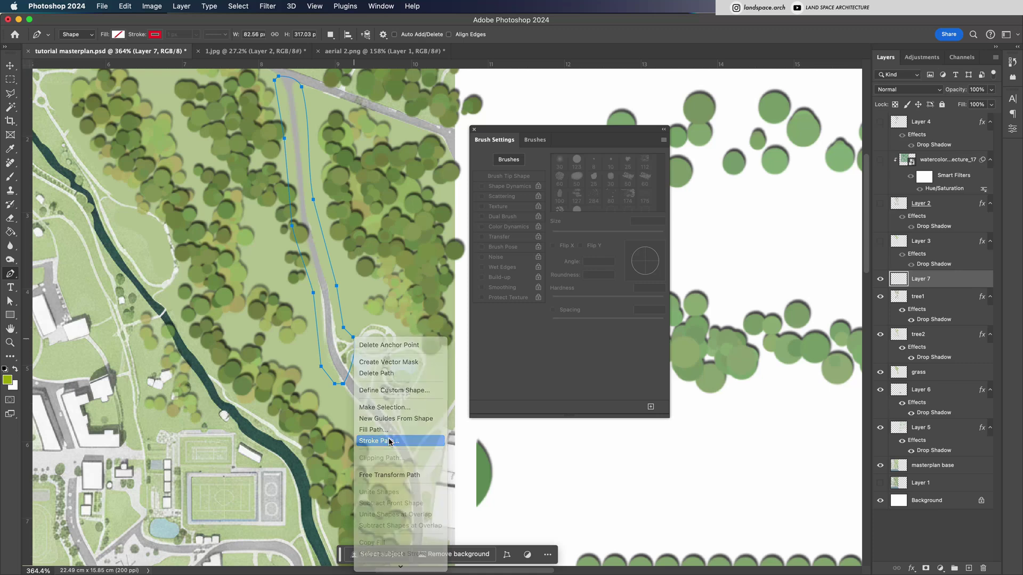
pyautogui.click(507, 284)
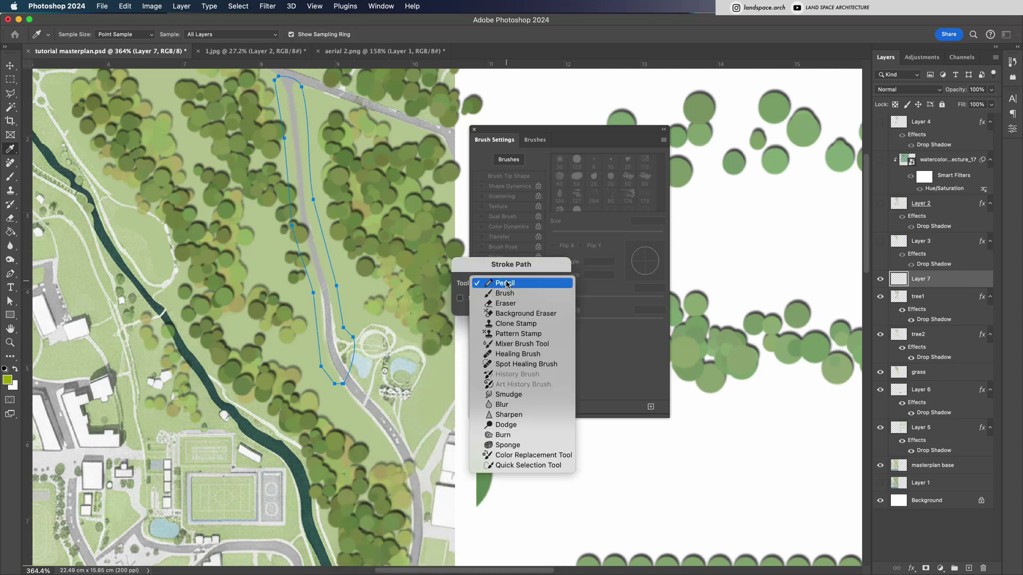
pyautogui.click(506, 293)
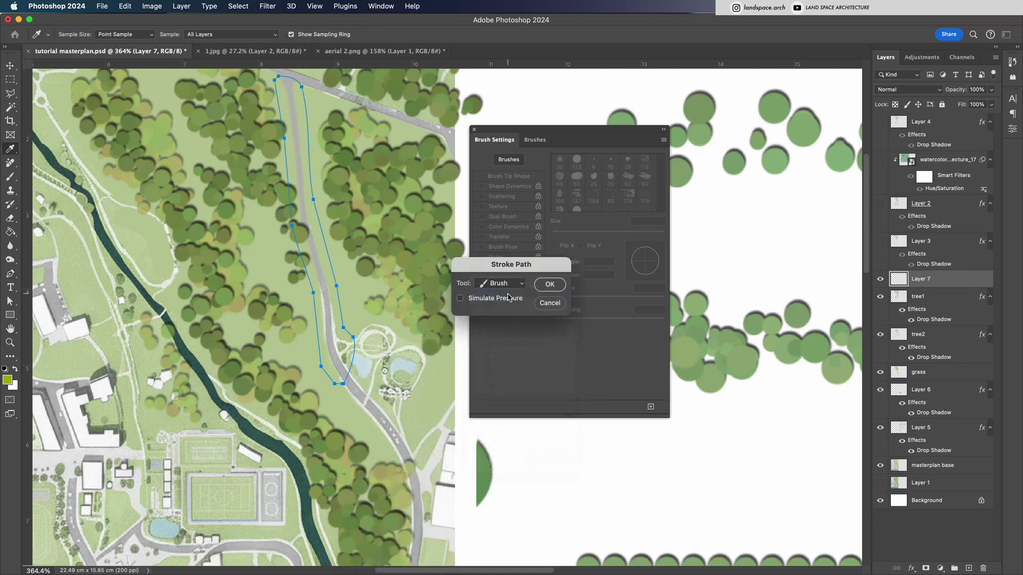
pyautogui.click(547, 288)
pyautogui.press('p')
pyautogui.scroll(3, 367, 305)
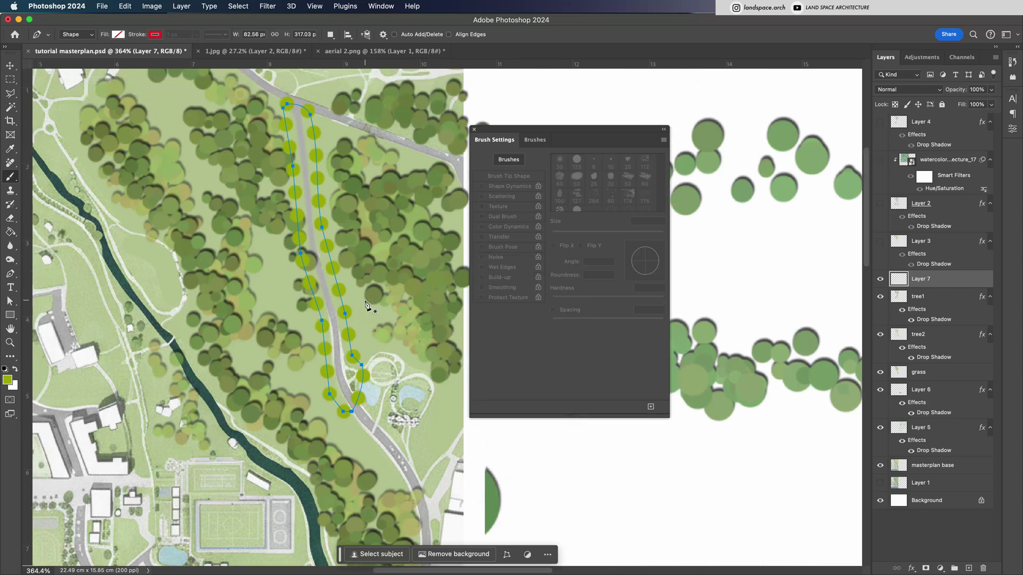
pyautogui.scroll(1, 367, 306)
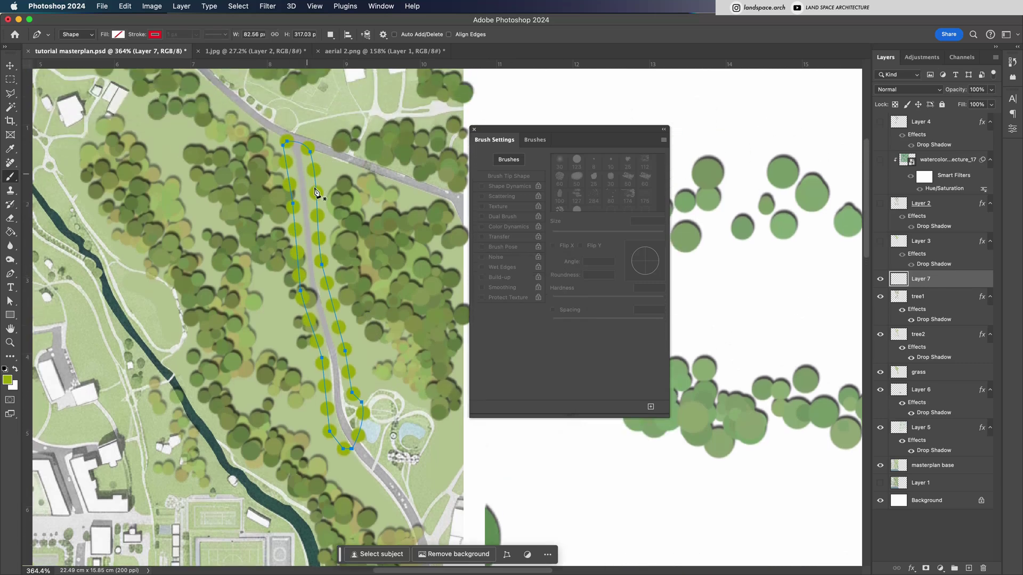
# Change the foreground color from yellow-green to a dark olive green
pyautogui.click(8, 379)
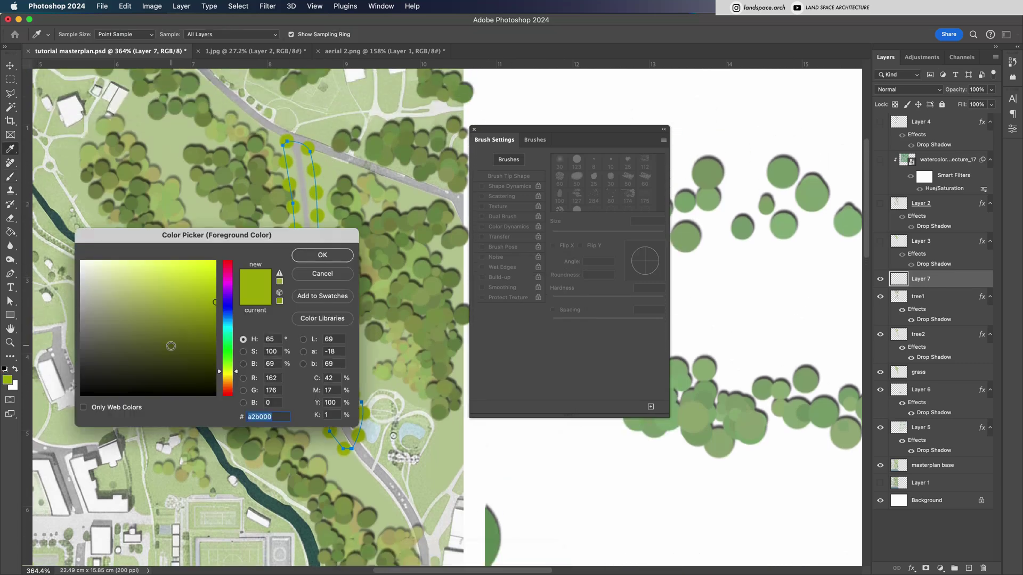
pyautogui.click(171, 346)
pyautogui.click(320, 255)
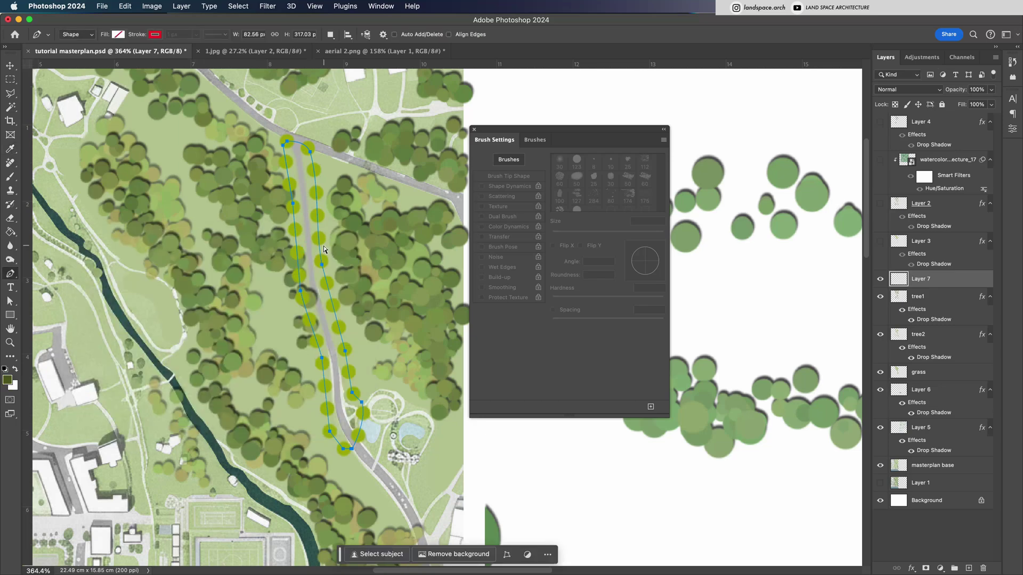
# Set the hard round brush to 10 px and widen its spacing for smaller, more separated trees
pyautogui.scroll(-3, 383, 329)
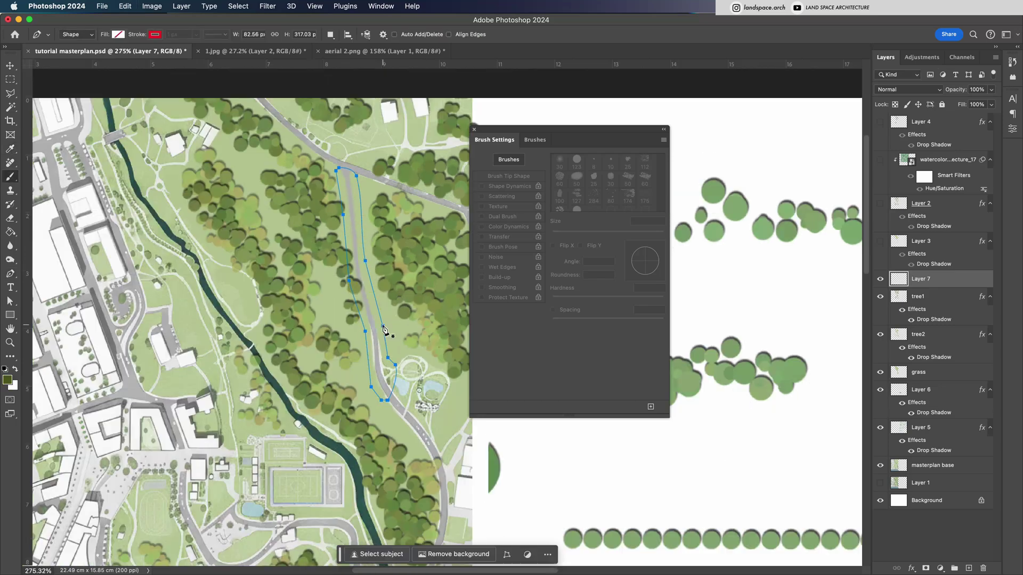
pyautogui.press('b')
pyautogui.moveTo(611, 326); pyautogui.dragTo(602, 325)
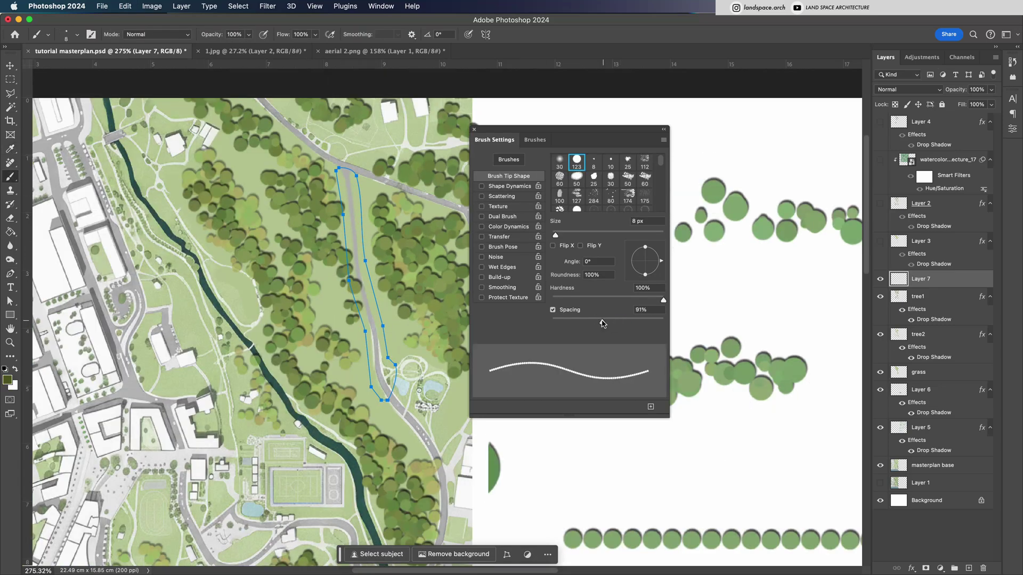
pyautogui.moveTo(556, 236); pyautogui.dragTo(569, 234)
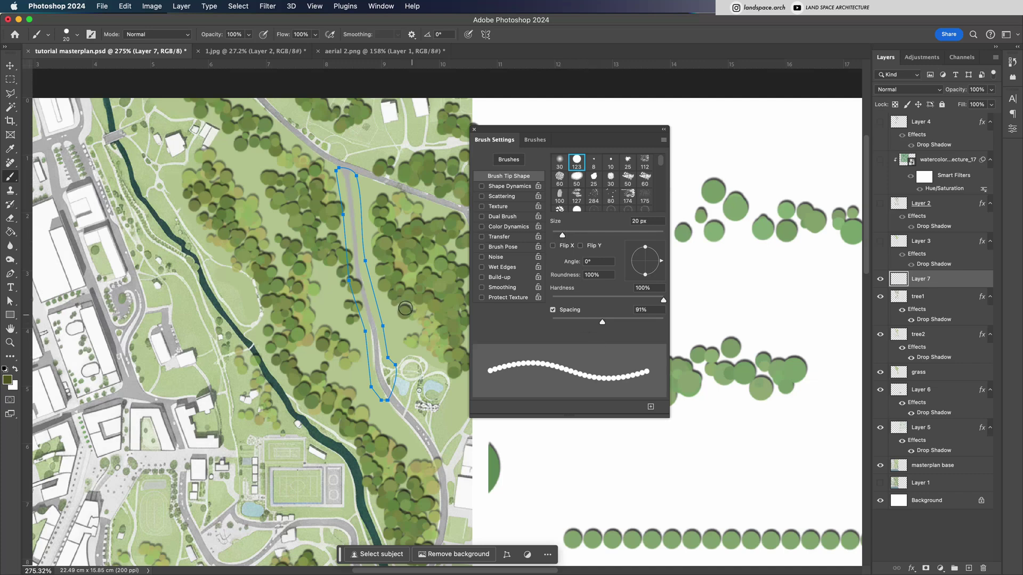
pyautogui.press('[')
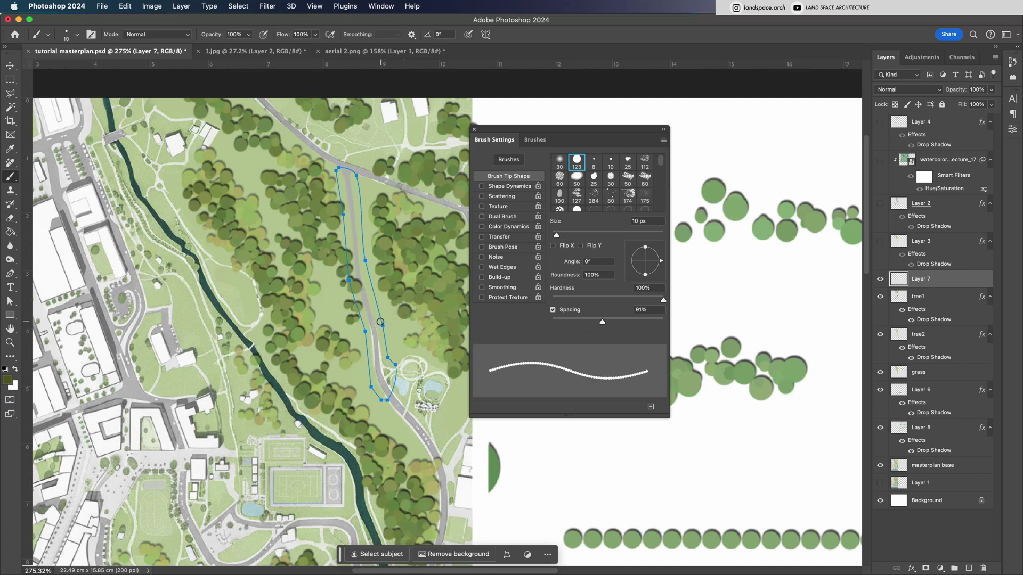
pyautogui.moveTo(602, 322); pyautogui.dragTo(622, 322)
# Stroke the work path on Layer 7 with the Brush, without simulated pressure, to line the path with small dark olive trees
pyautogui.press('p')
pyautogui.rightClick(366, 261)
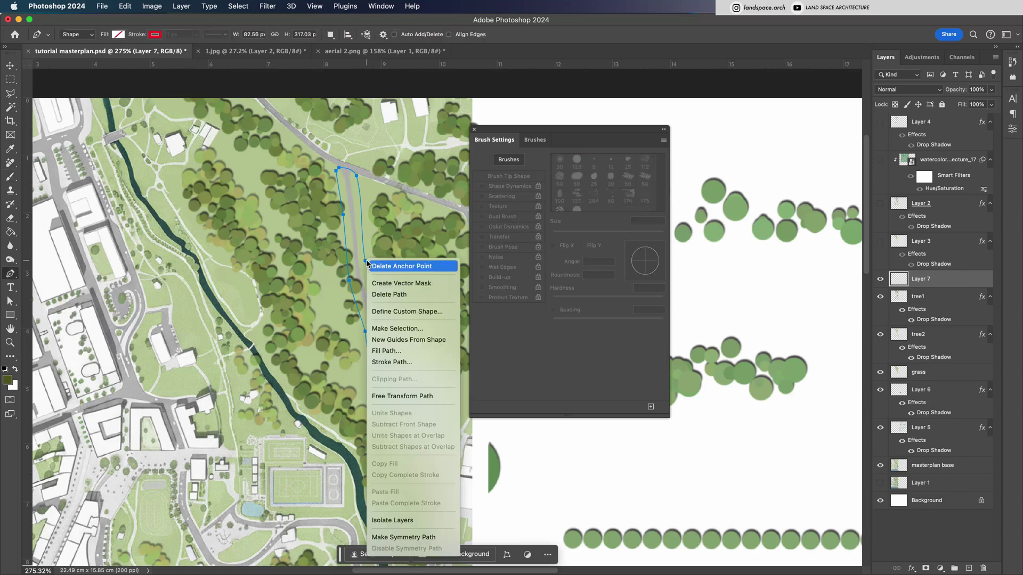
pyautogui.click(389, 363)
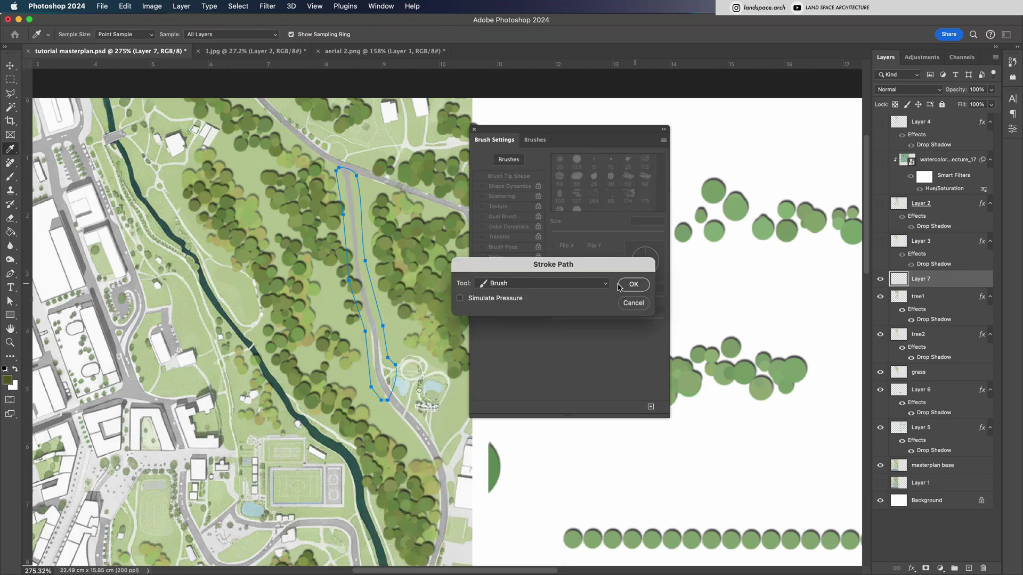
pyautogui.click(527, 285)
pyautogui.click(540, 283)
pyautogui.click(633, 284)
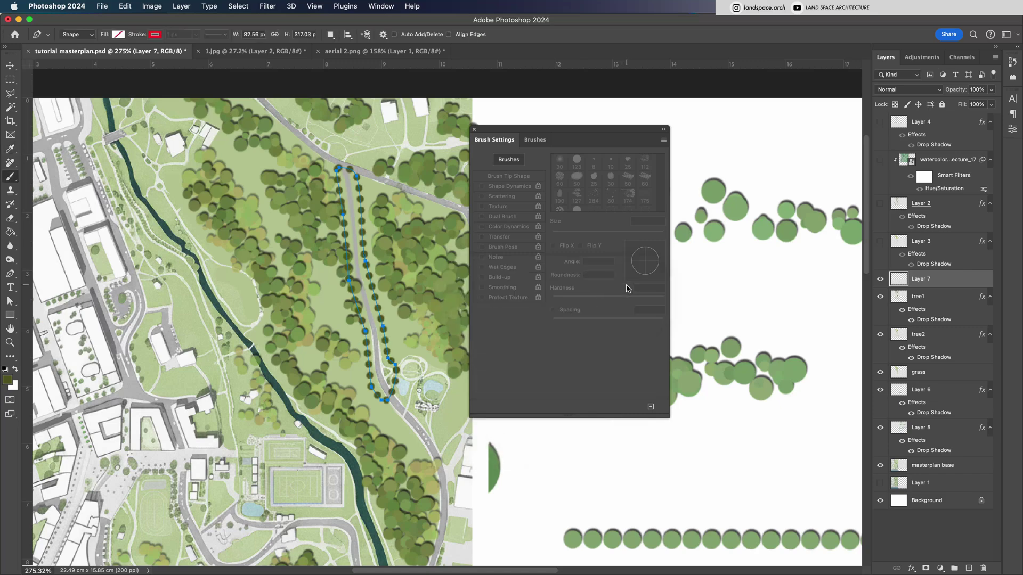
# Delete the work path around the tree rows, keeping Layer 7 with its trees
pyautogui.click(11, 66)
pyautogui.press('BackSpace')
pyautogui.press('BackSpace')
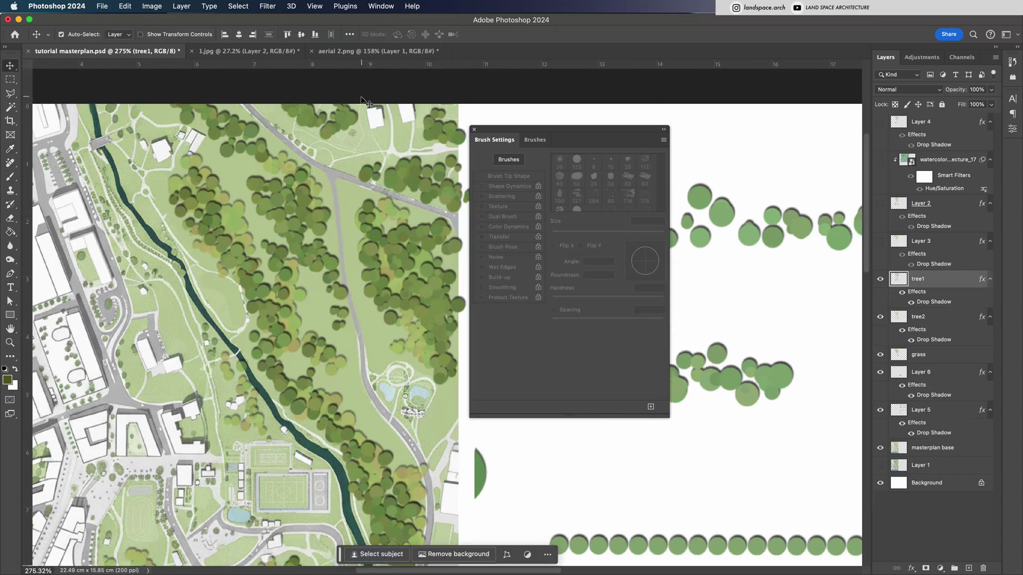
pyautogui.press('super+z')
pyautogui.scroll(-4, 426, 194)
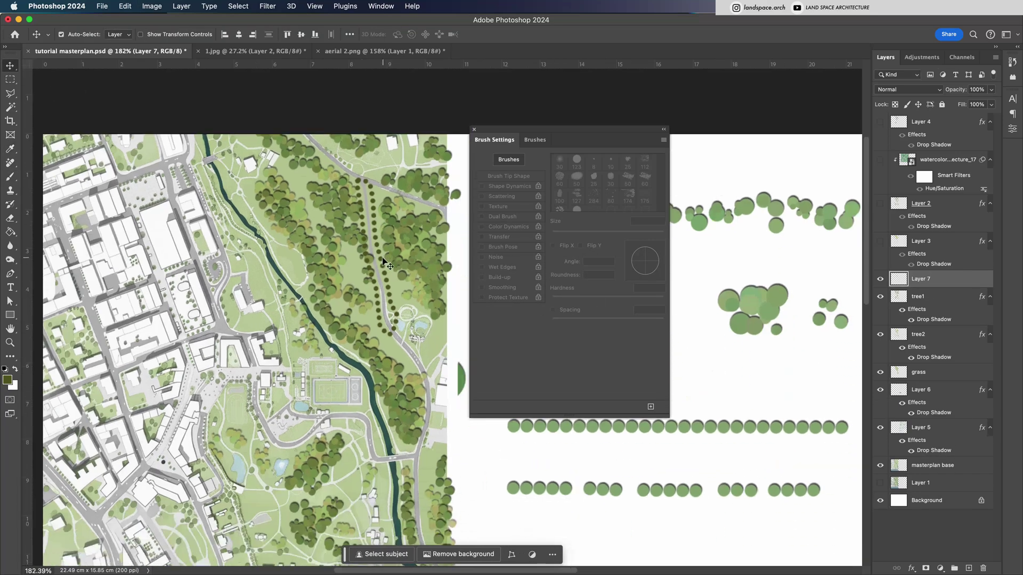
# Lasso the surplus trees that close off the rows at the path's lower end near the ponds and delete them
pyautogui.scroll(1, 377, 324)
pyautogui.press('l')
pyautogui.scroll(3, 375, 325)
pyautogui.click(387, 330)
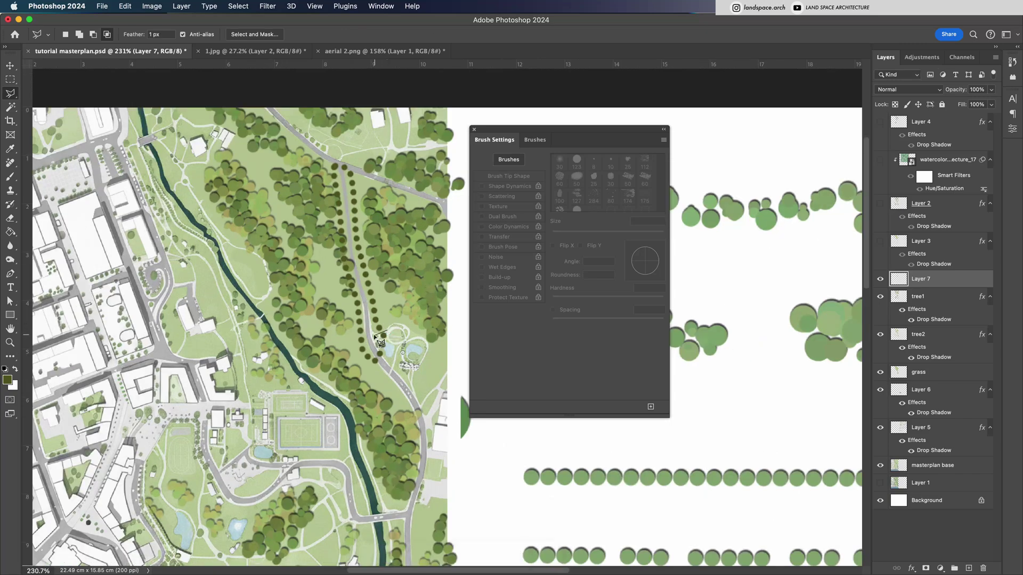
pyautogui.click(374, 337)
pyautogui.click(372, 363)
pyautogui.click(385, 392)
pyautogui.click(404, 355)
pyautogui.click(405, 357)
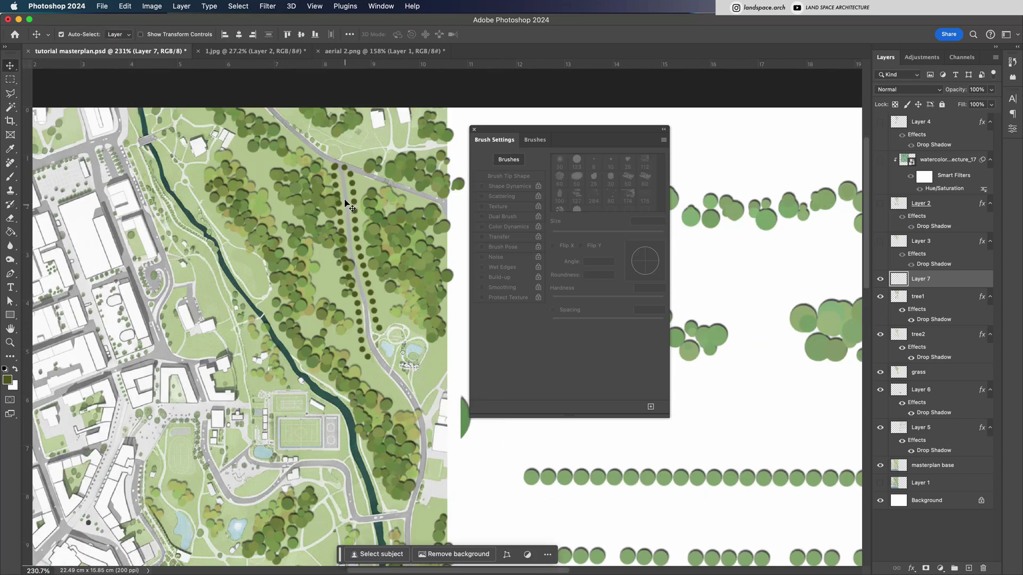
pyautogui.click(354, 163)
pyautogui.press('Escape')
# Move Layer 7 below tree2 in the layer stack, directly above the grass layer
pyautogui.scroll(-2, 333, 160)
pyautogui.press('v')
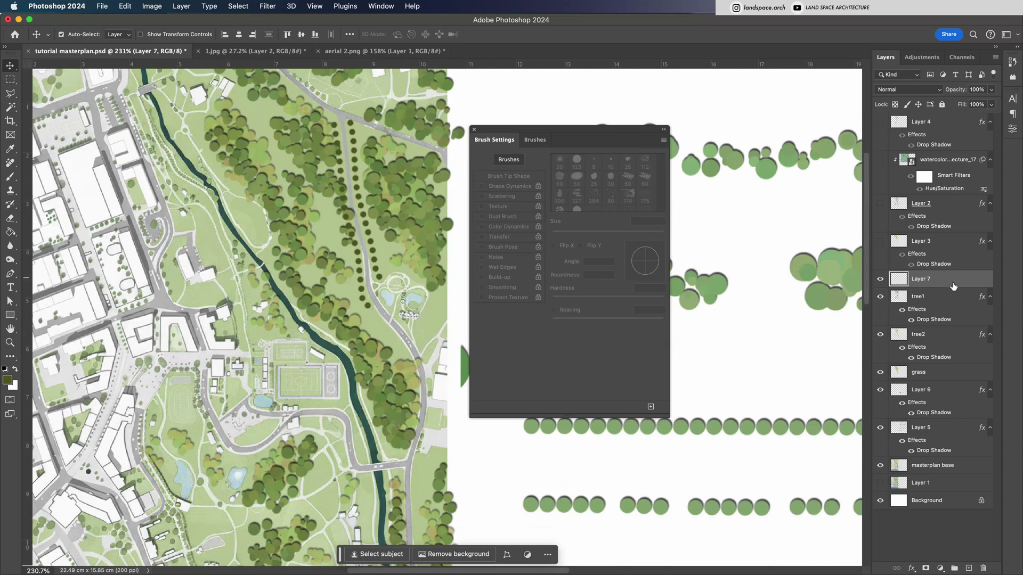
pyautogui.moveTo(953, 286); pyautogui.dragTo(951, 364)
# Lower Layer 7's opacity to 47% and copy tree2's drop shadow onto it
pyautogui.click(991, 89)
pyautogui.moveTo(994, 101); pyautogui.dragTo(969, 104)
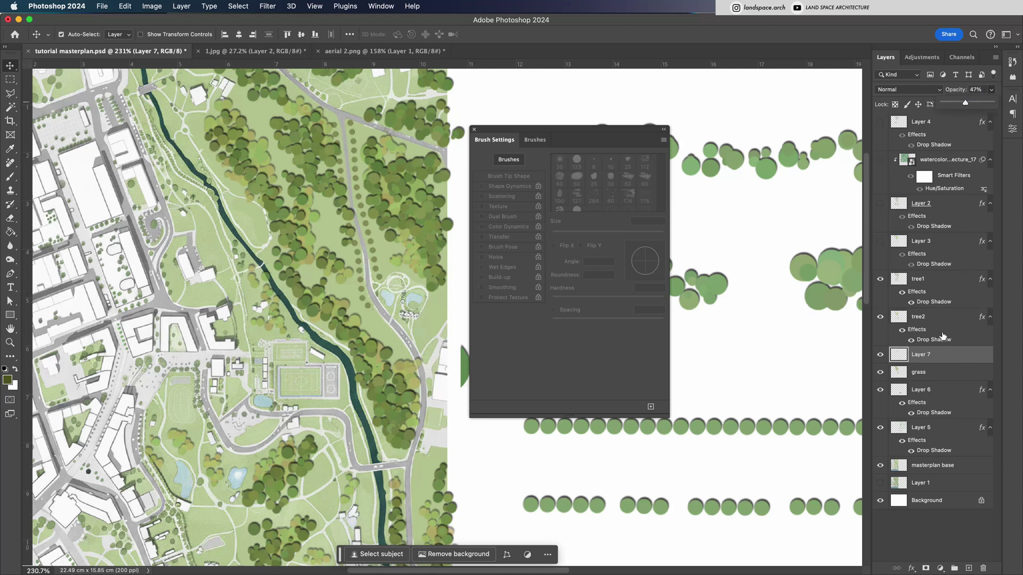
pyautogui.moveTo(943, 335); pyautogui.dragTo(934, 360)
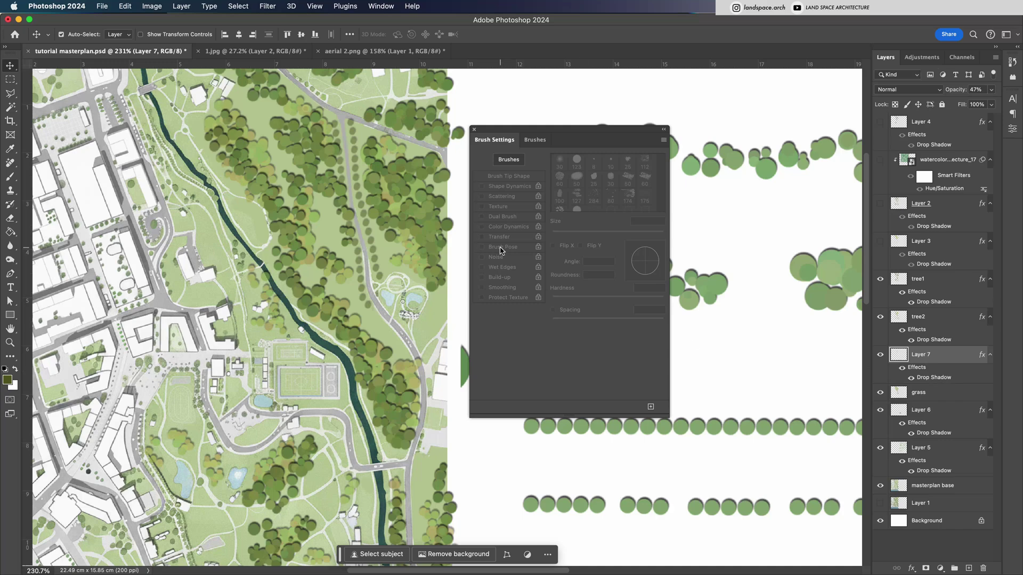
# On the masterplan base layer, select the winding road south of the ponds with the Magic Wand at tolerance 30
pyautogui.scroll(-3, 421, 273)
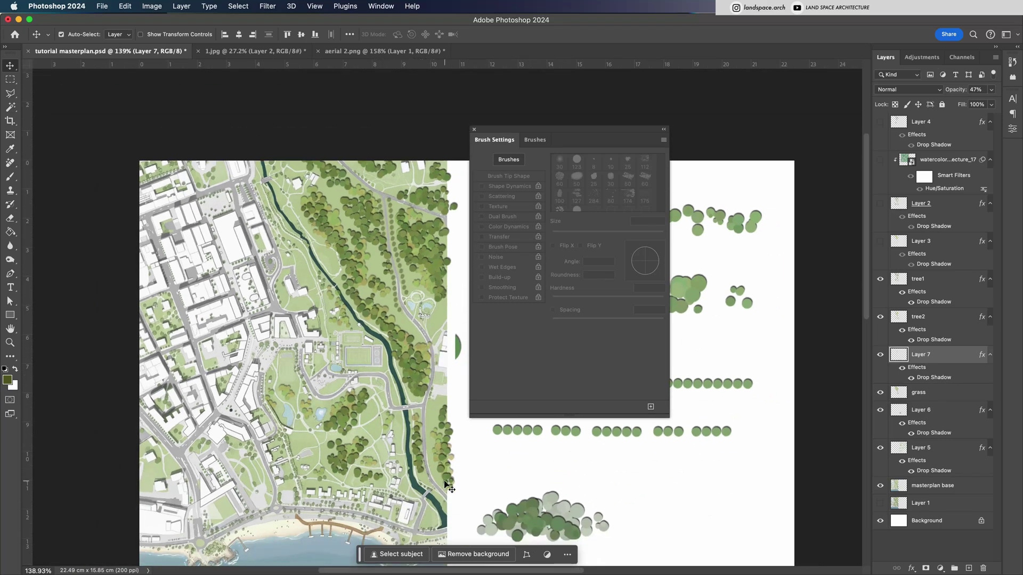
pyautogui.scroll(3, 400, 361)
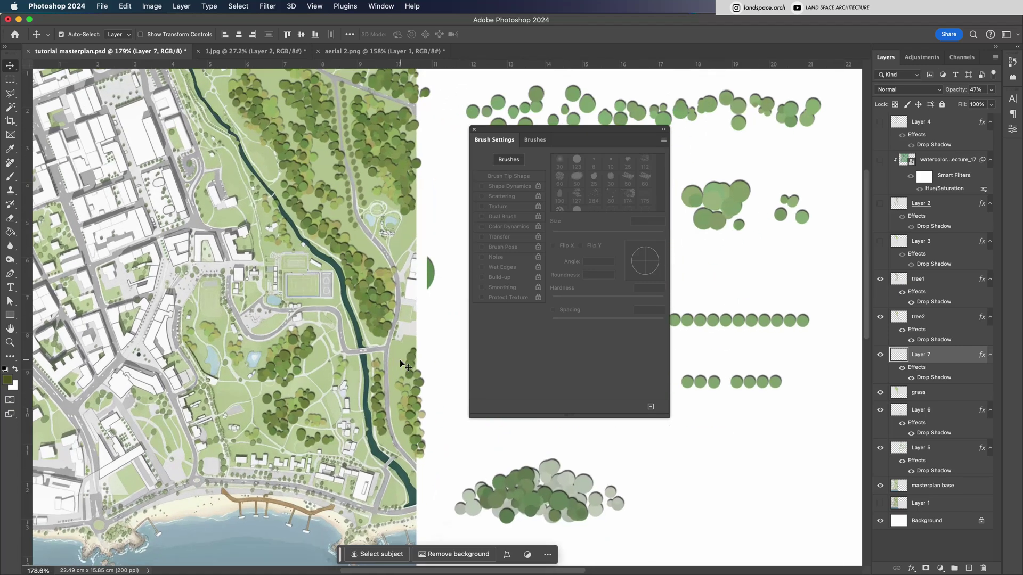
pyautogui.click(376, 245)
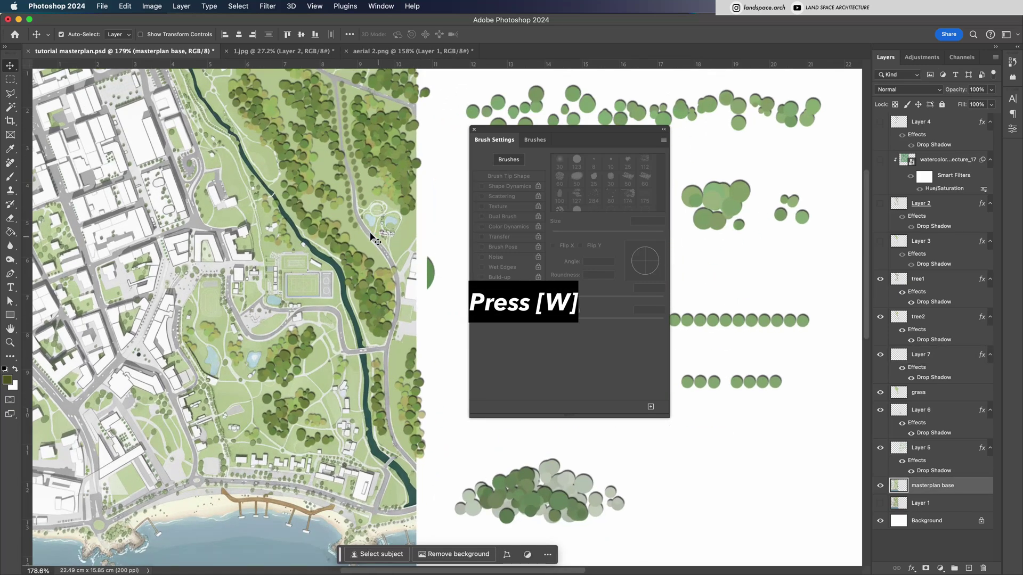
pyautogui.press('w')
pyautogui.click(376, 245)
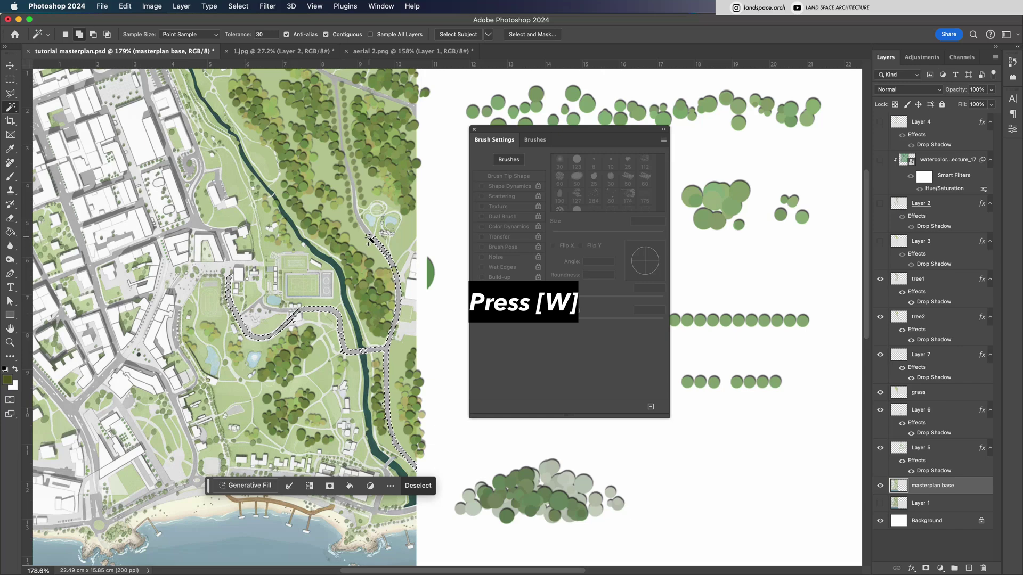
# Expand the winding road's selection by 8 pixels
pyautogui.scroll(-2, 368, 241)
pyautogui.click(238, 6)
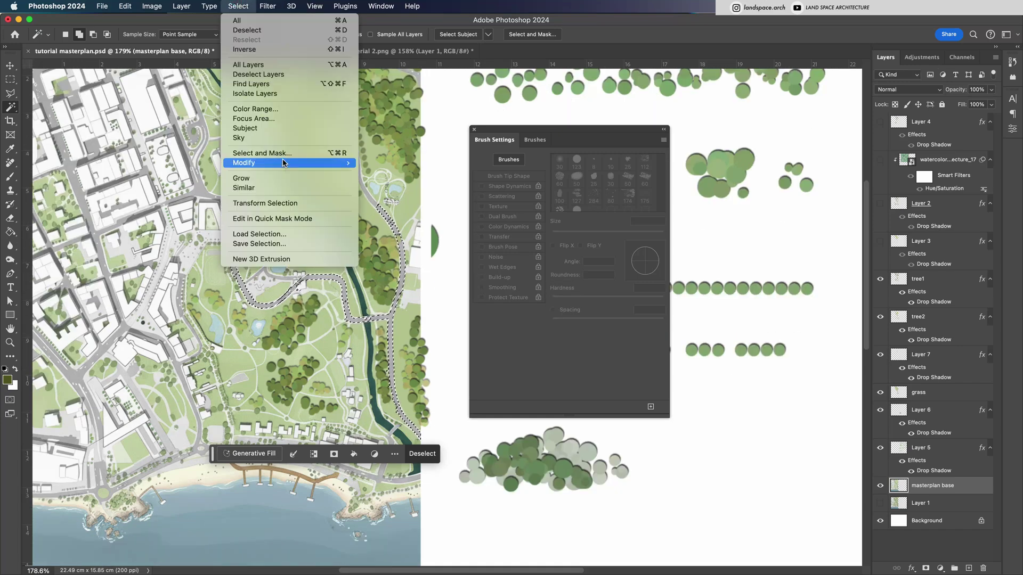
pyautogui.moveTo(283, 162)
pyautogui.click(410, 180)
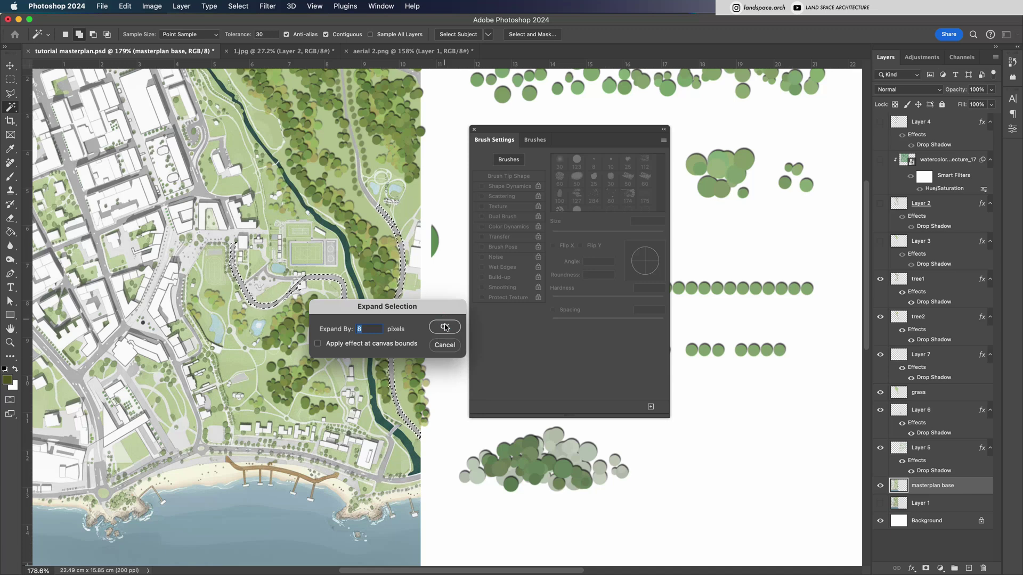
pyautogui.click(446, 327)
# Convert the expanded road selection to a work path with a 2.0 px tolerance
pyautogui.rightClick(426, 309)
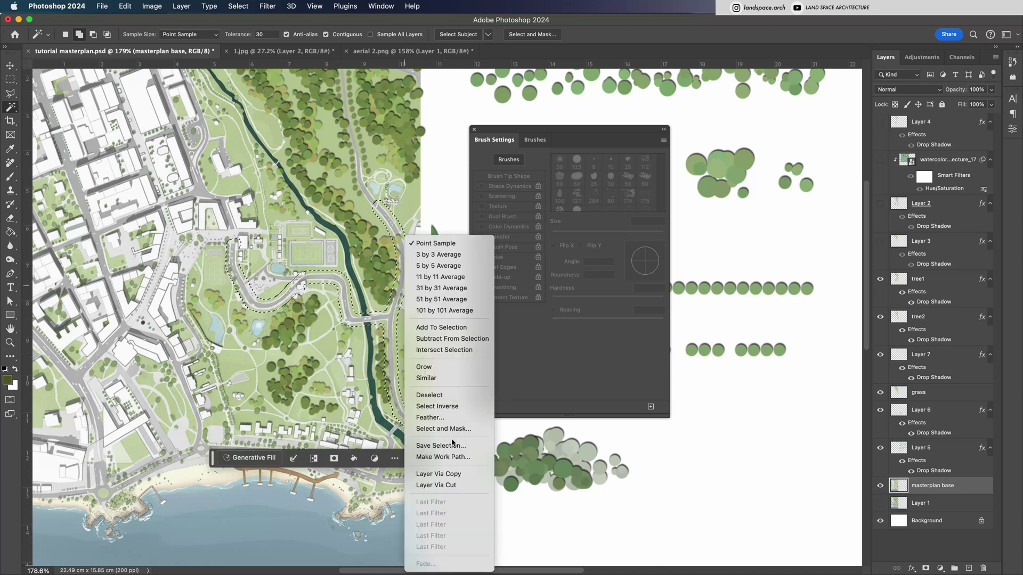
pyautogui.click(452, 457)
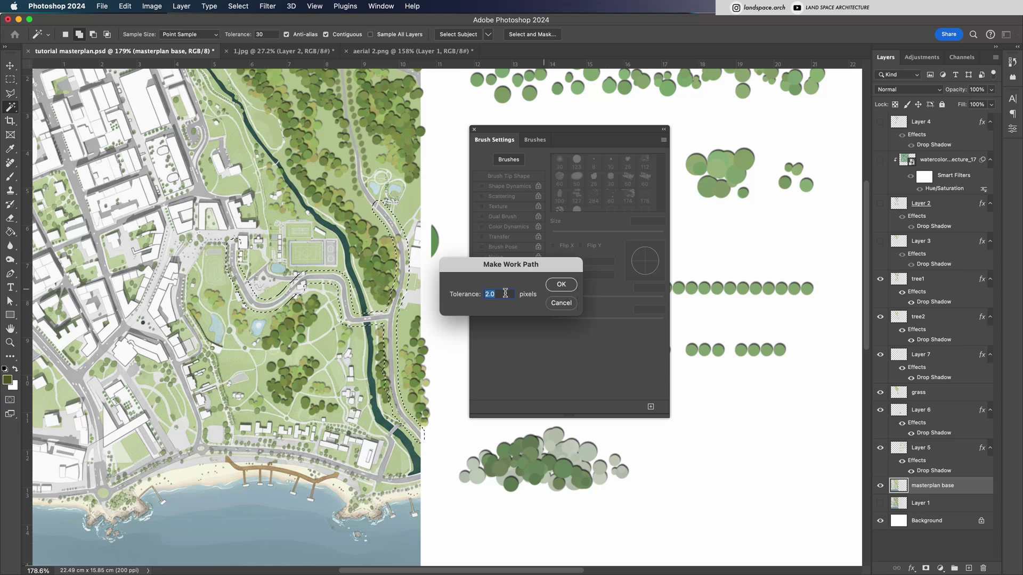
pyautogui.click(562, 286)
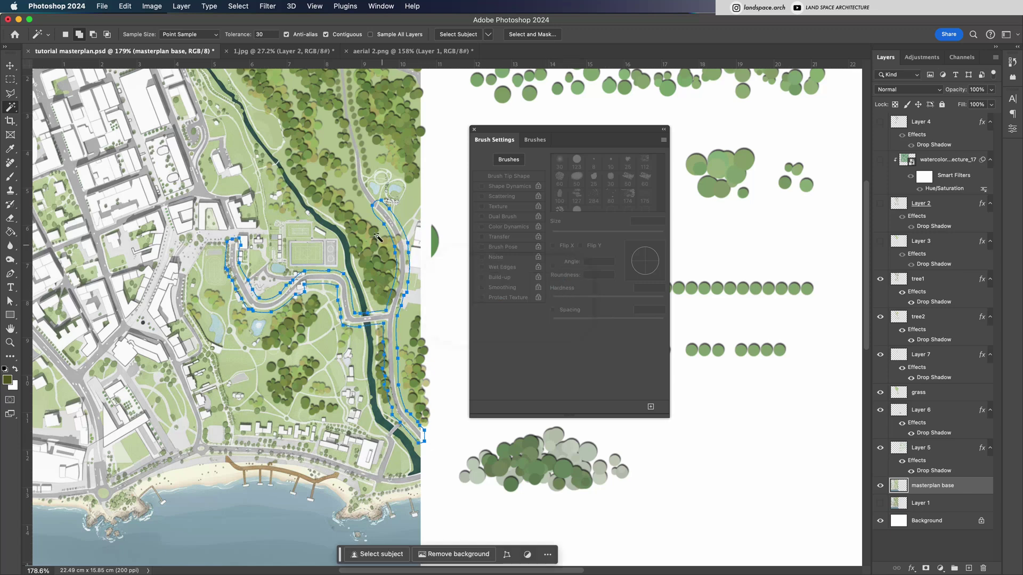
# Stroke the road's work path on Layer 7 with the Brush, without simulated pressure, to line both sides with trees
pyautogui.scroll(2, 367, 202)
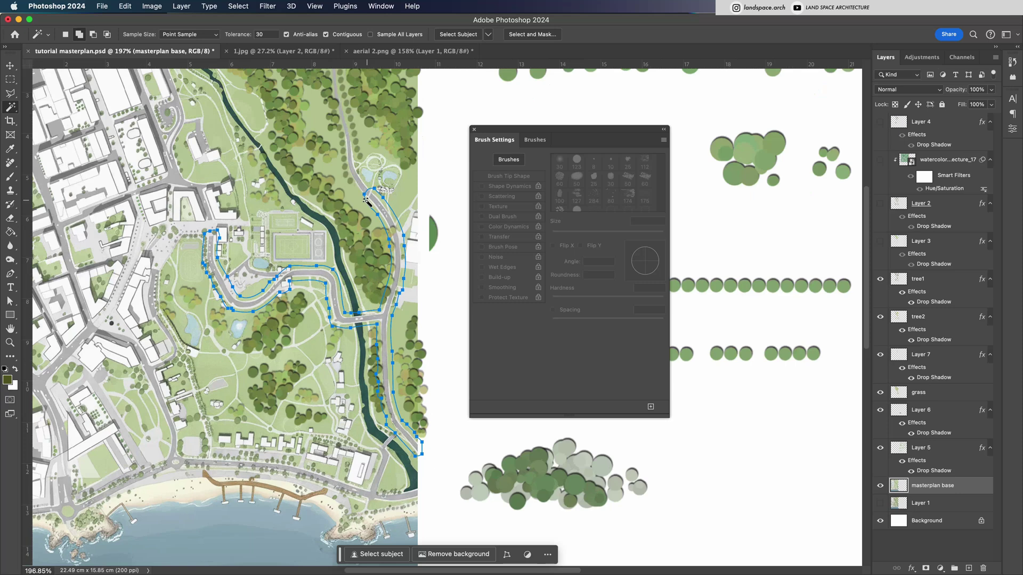
pyautogui.press('p')
pyautogui.rightClick(367, 205)
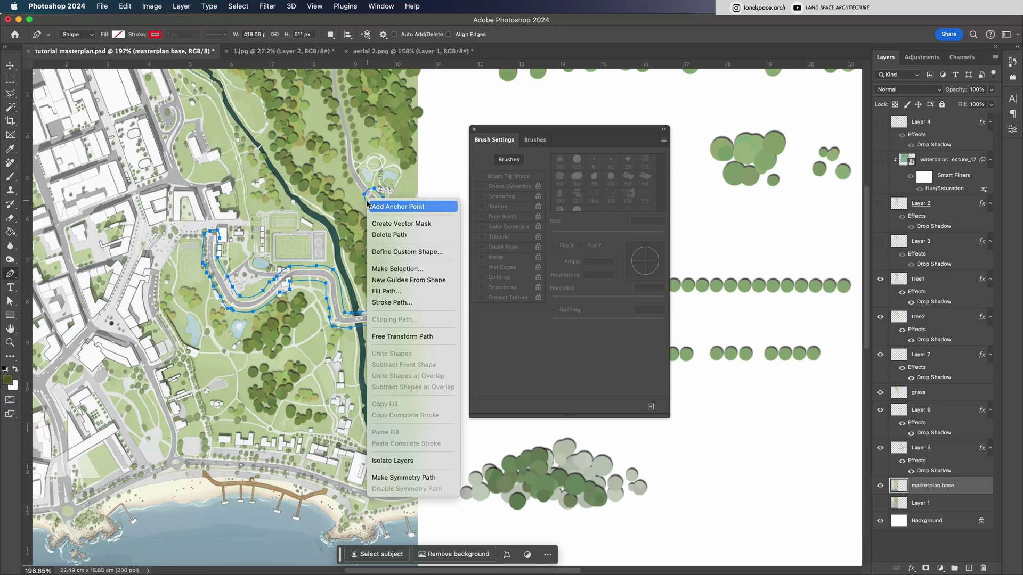
pyautogui.click(415, 304)
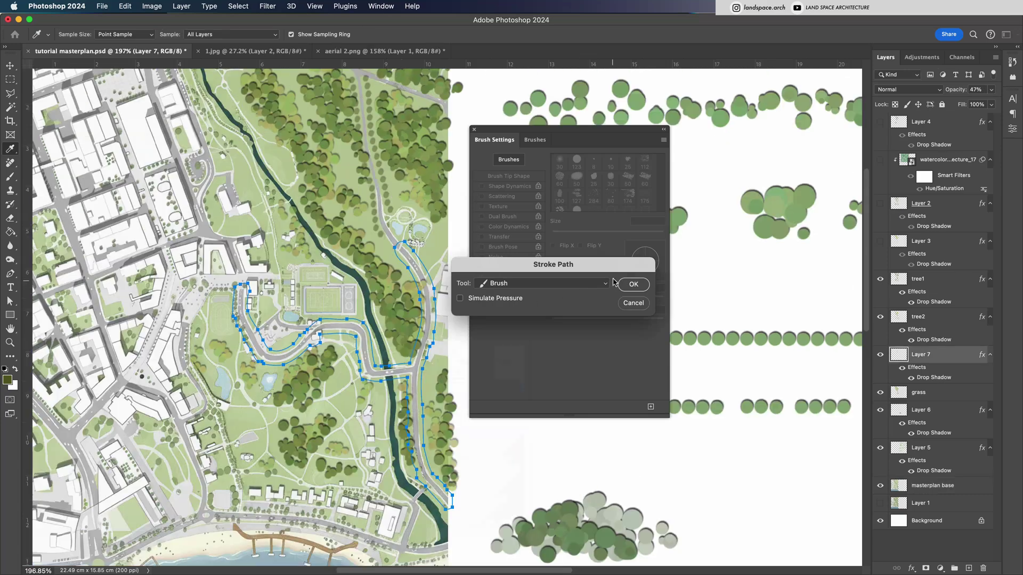
pyautogui.click(633, 284)
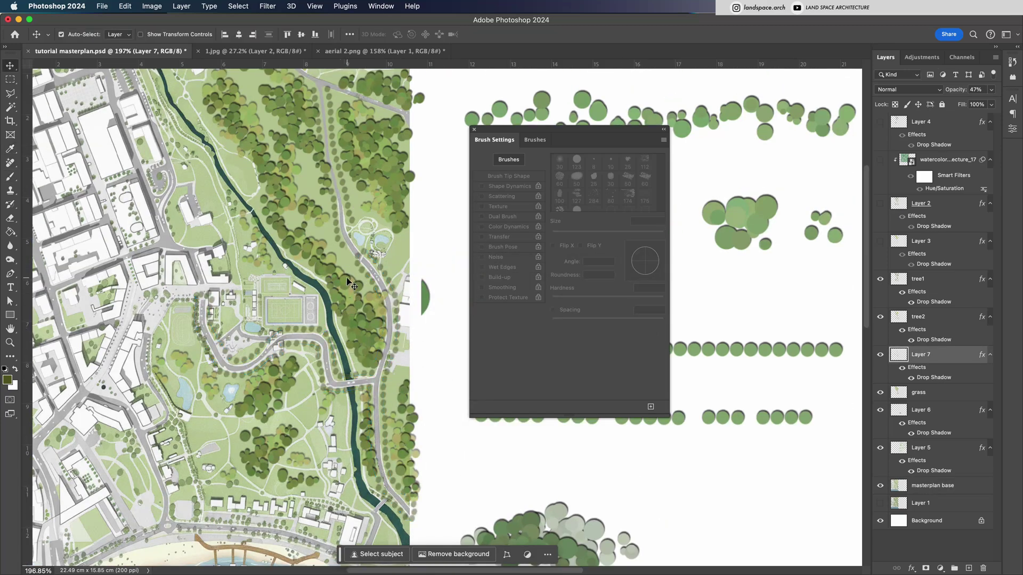
# Trim the surplus trees at the ends of the new road rows on Layer 7
pyautogui.press('l')
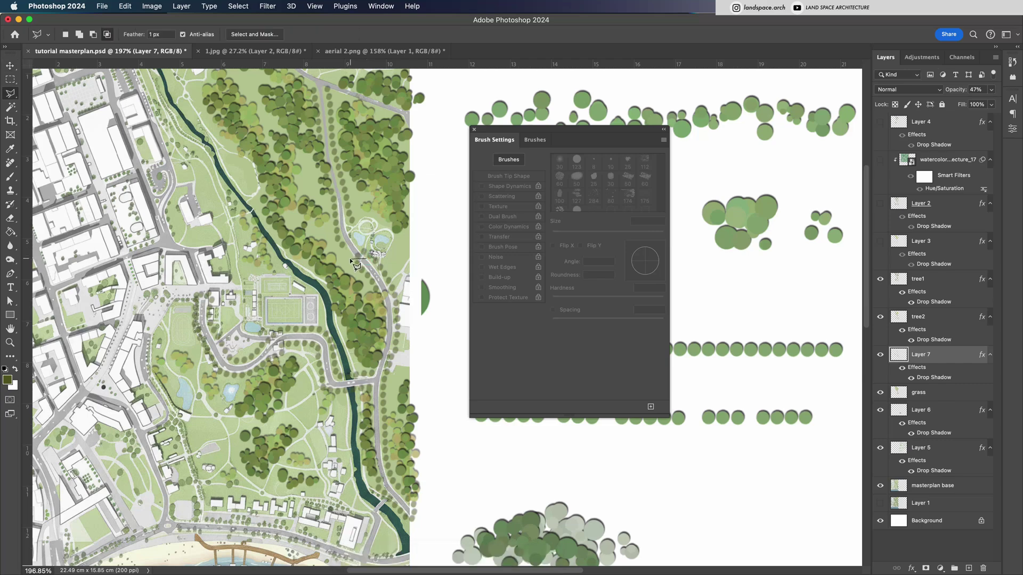
pyautogui.click(355, 244)
pyautogui.press('Escape')
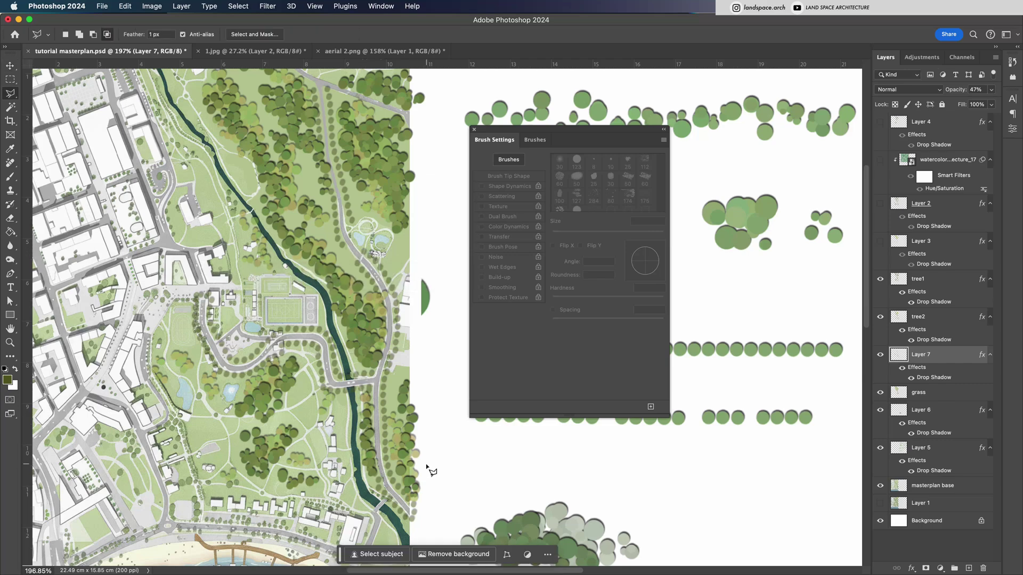
pyautogui.press('v')
pyautogui.hscroll(-3, 379, 461)
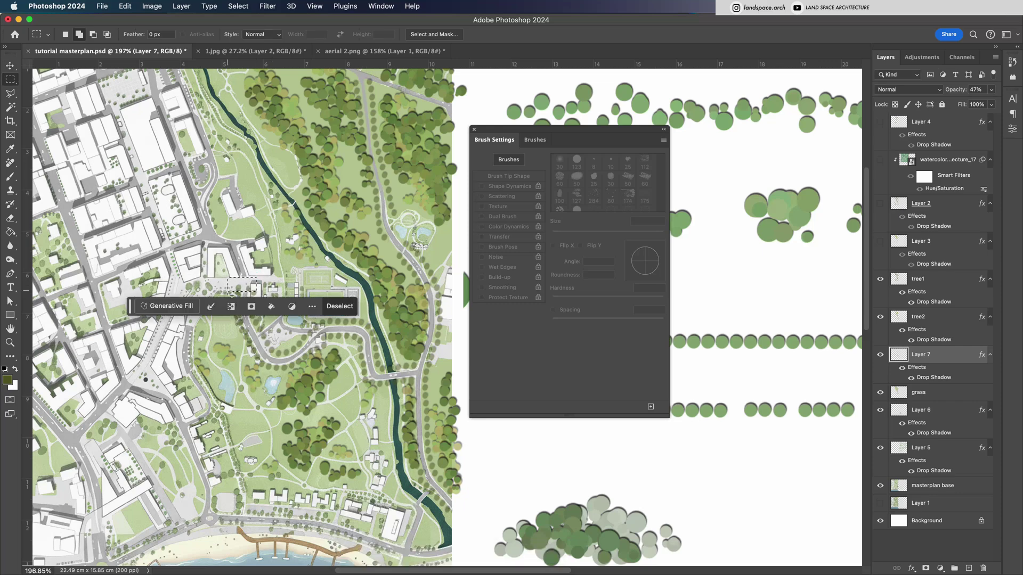
pyautogui.scroll(-3, 367, 298)
pyautogui.hscroll(2, 368, 298)
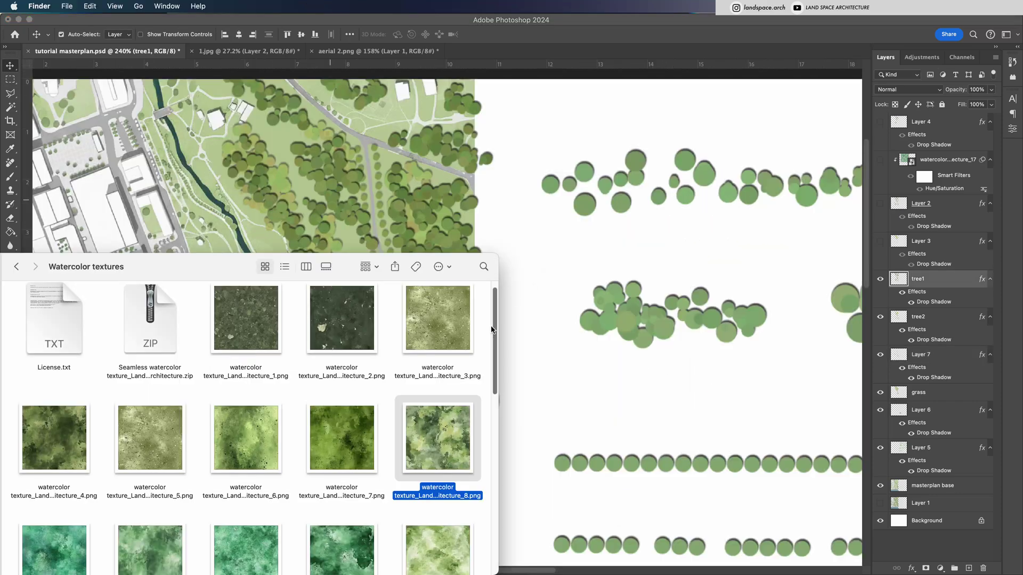
# Place watercolor texture 17 from the Watercolor textures folder above the tree1 layer, covering the wooded area of the masterplan
pyautogui.scroll(-10, 379, 394)
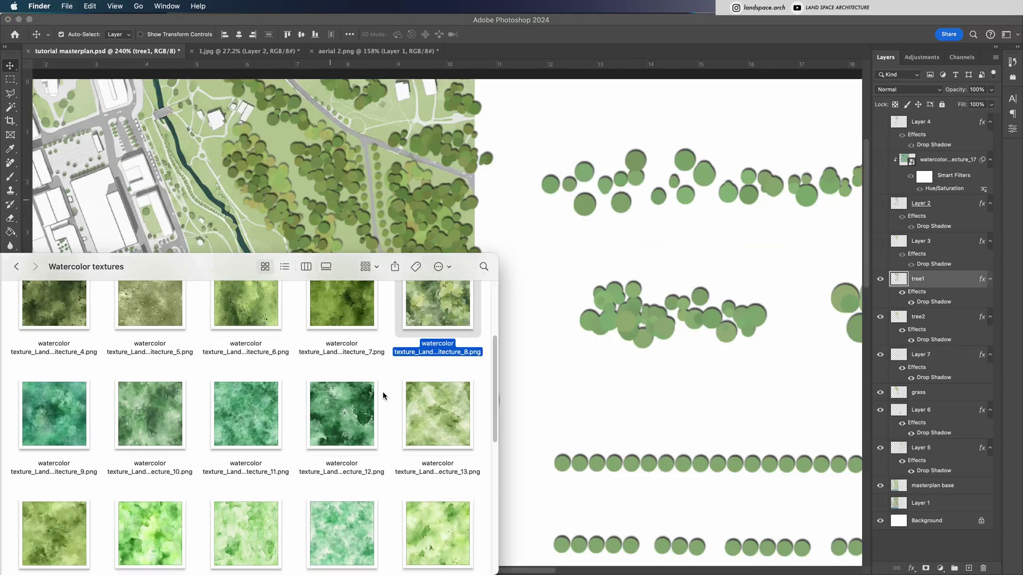
pyautogui.scroll(-1, 242, 425)
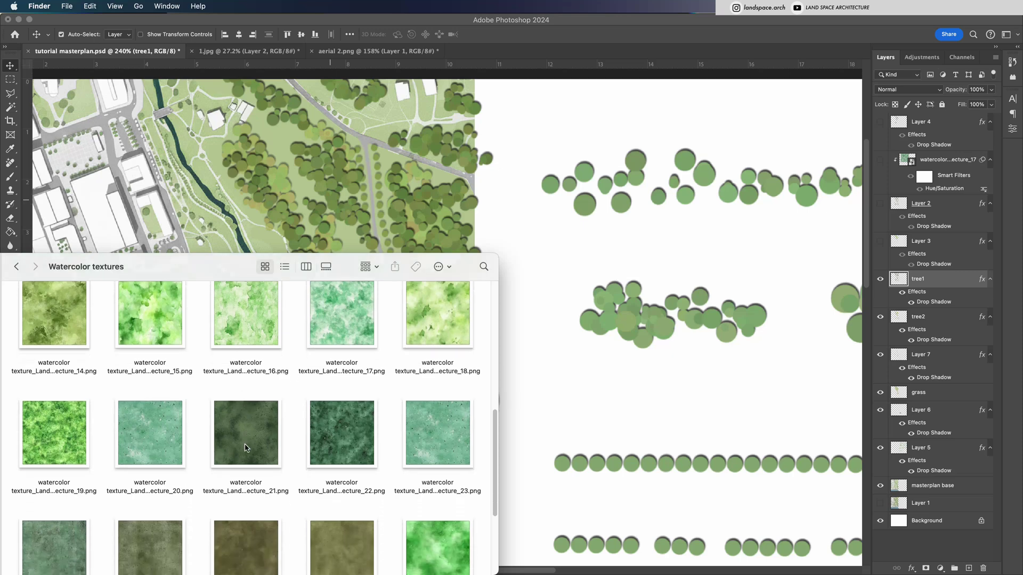
pyautogui.scroll(1, 245, 444)
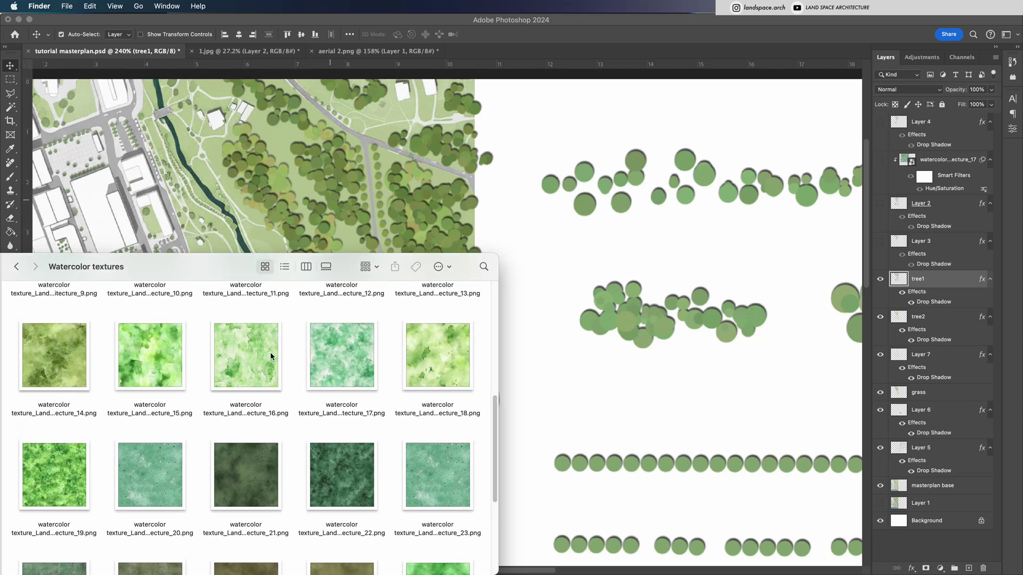
pyautogui.click(347, 372)
pyautogui.moveTo(343, 372); pyautogui.dragTo(312, 196)
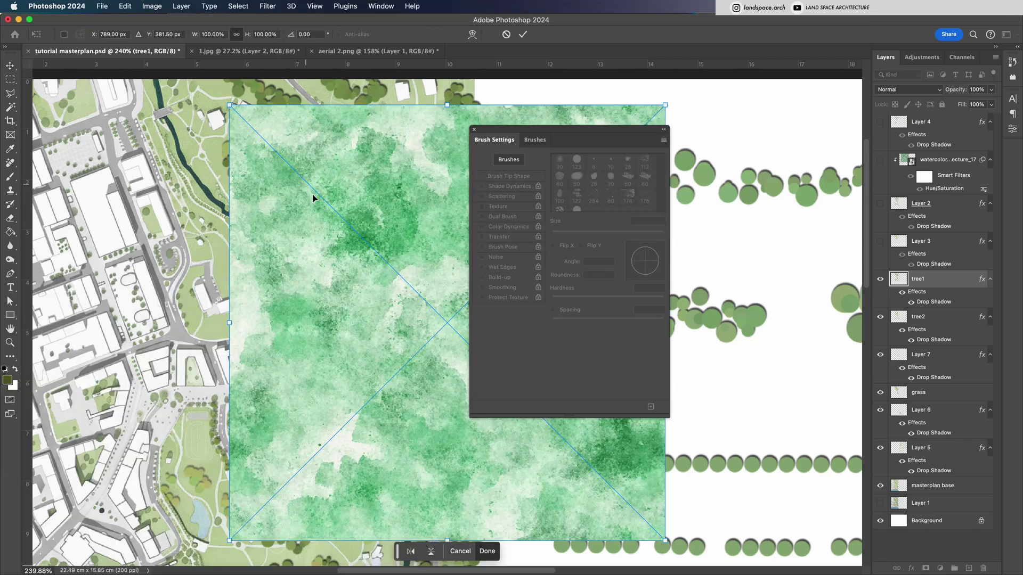
pyautogui.moveTo(404, 228); pyautogui.dragTo(257, 194)
pyautogui.press('Return')
pyautogui.press('Return')
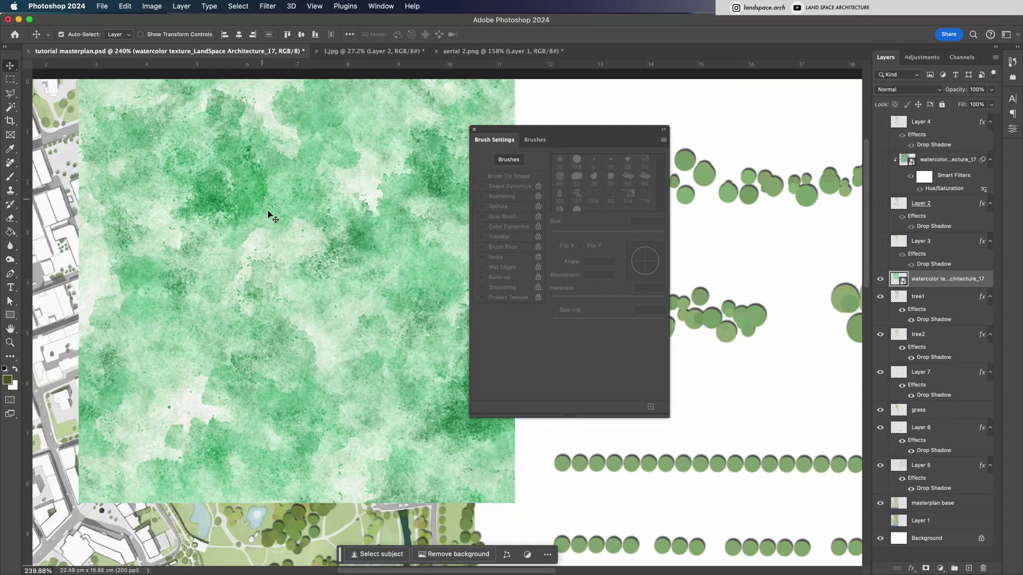
# Clip the watercolor texture to the tree1 layer and adjust its position over the trees
pyautogui.keyDown('alt'); pyautogui.click(925, 286); pyautogui.keyUp('alt')
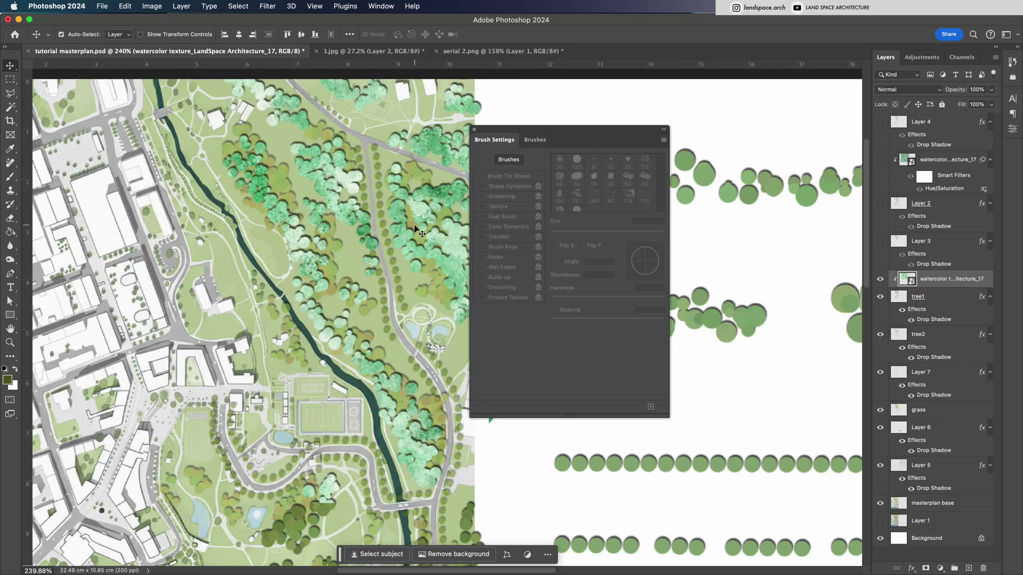
pyautogui.scroll(-6, 418, 231)
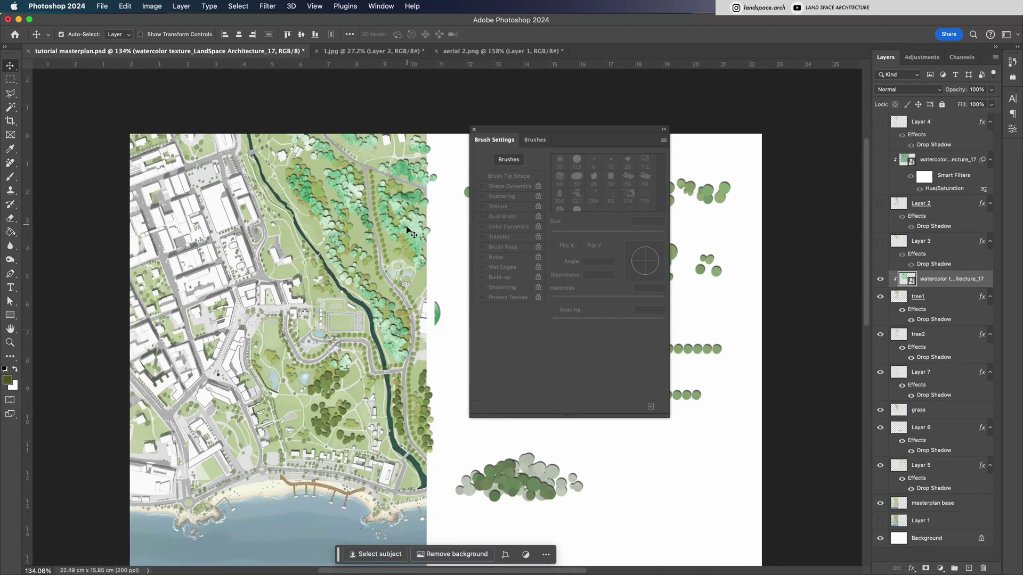
pyautogui.moveTo(407, 230); pyautogui.dragTo(408, 238)
# Darken the clipped watercolor texture with a Curves adjustment, mapping input 151 to output 114
pyautogui.hotkey('ctrl', 'm')
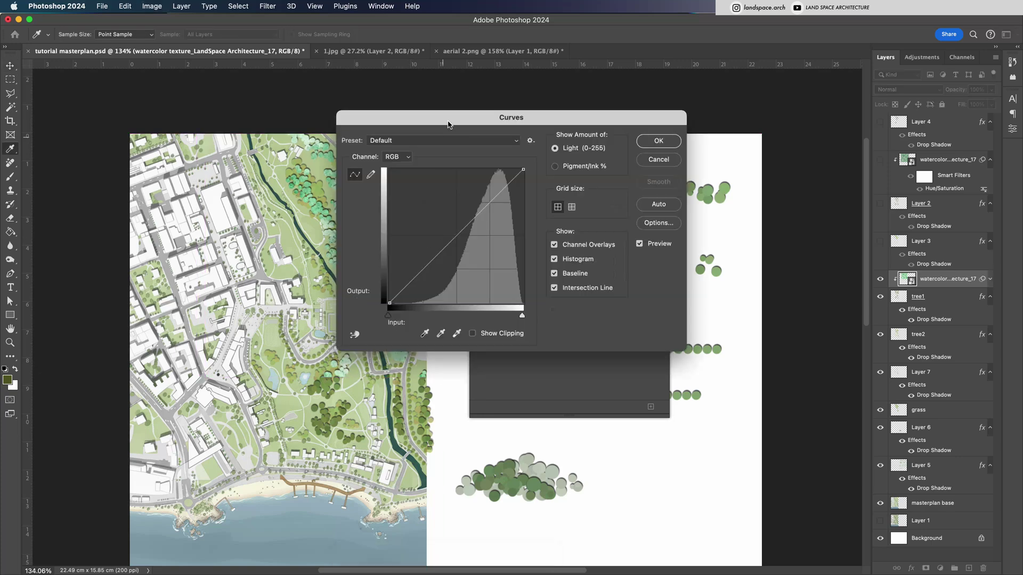
pyautogui.moveTo(447, 124); pyautogui.dragTo(530, 188)
pyautogui.moveTo(551, 287); pyautogui.dragTo(551, 308)
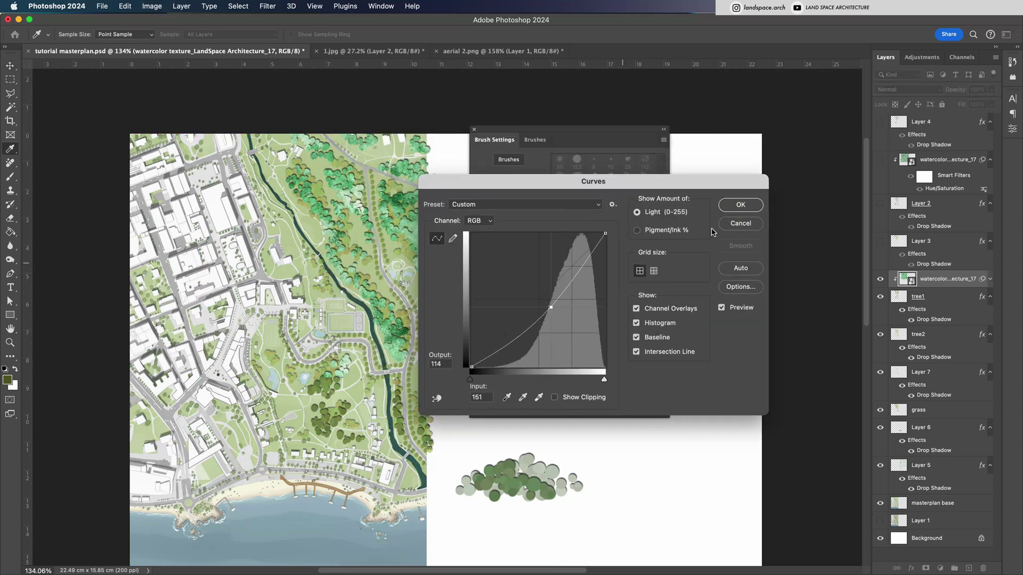
pyautogui.click(739, 205)
# Apply Hue/Saturation to the watercolor texture with Hue -29 and Lightness -7
pyautogui.hotkey('ctrl', 'b')
pyautogui.press('Escape')
pyautogui.hotkey('ctrl', 'u')
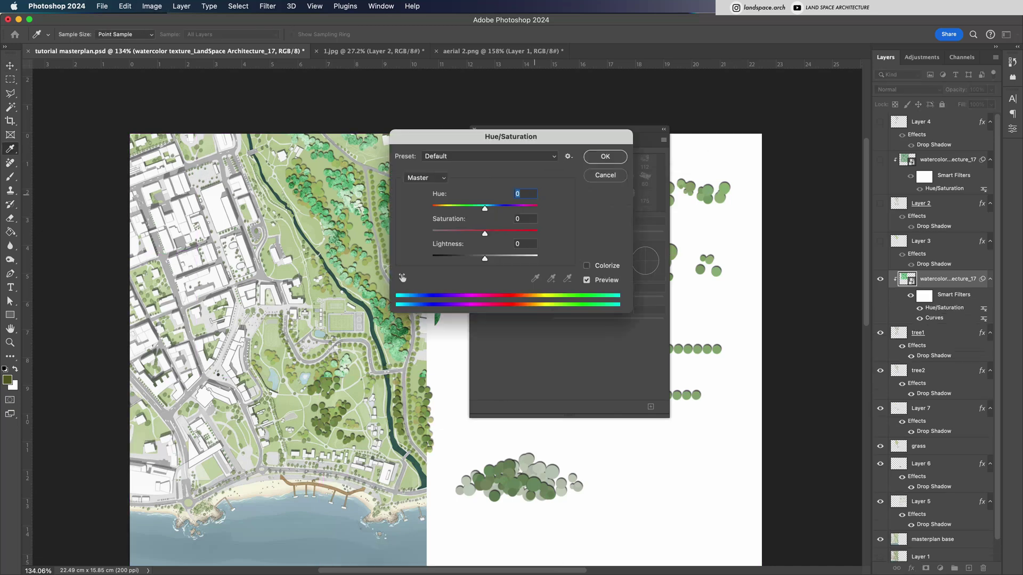
pyautogui.moveTo(485, 208)
pyautogui.mouseDown()
pyautogui.moveTo(496, 207)
pyautogui.moveTo(469, 208)
pyautogui.mouseUp()
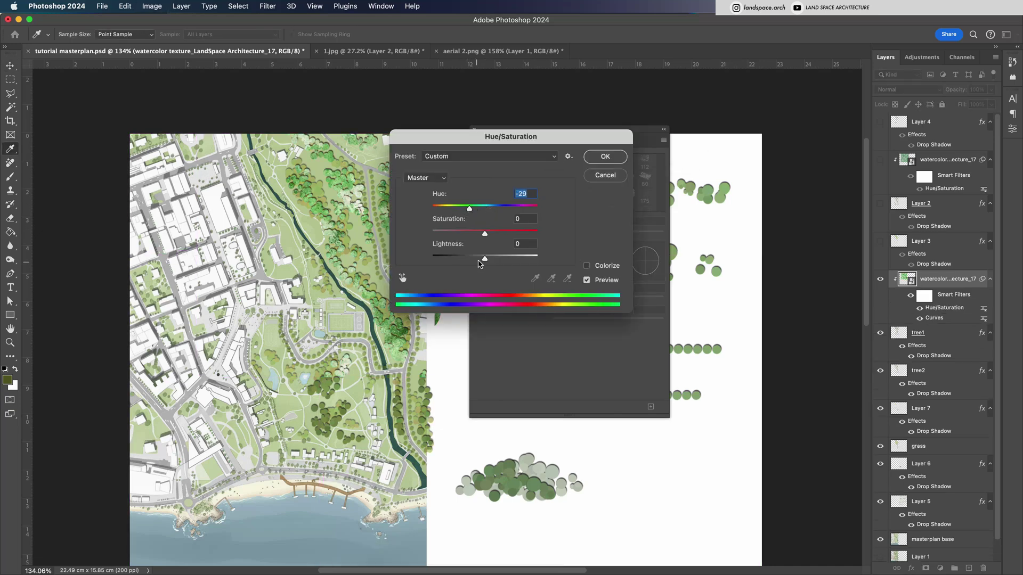
pyautogui.moveTo(484, 258)
pyautogui.mouseDown()
pyautogui.moveTo(472, 260)
pyautogui.moveTo(481, 259)
pyautogui.mouseUp()
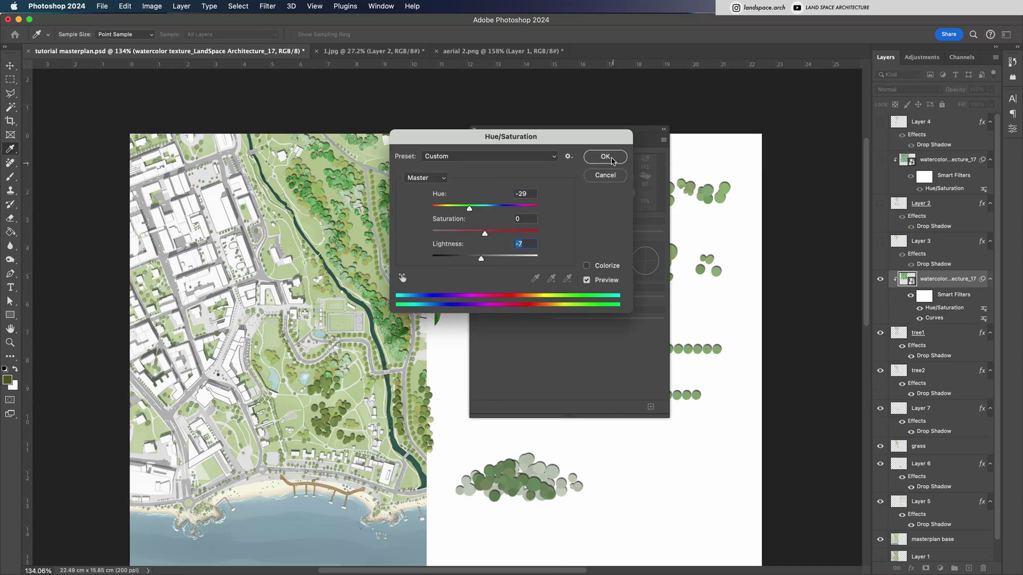
pyautogui.click(608, 157)
# Set the watercolor texture's opacity to 59% and duplicate it downward over the trees in the southern part
pyautogui.moveTo(990, 90); pyautogui.dragTo(972, 105)
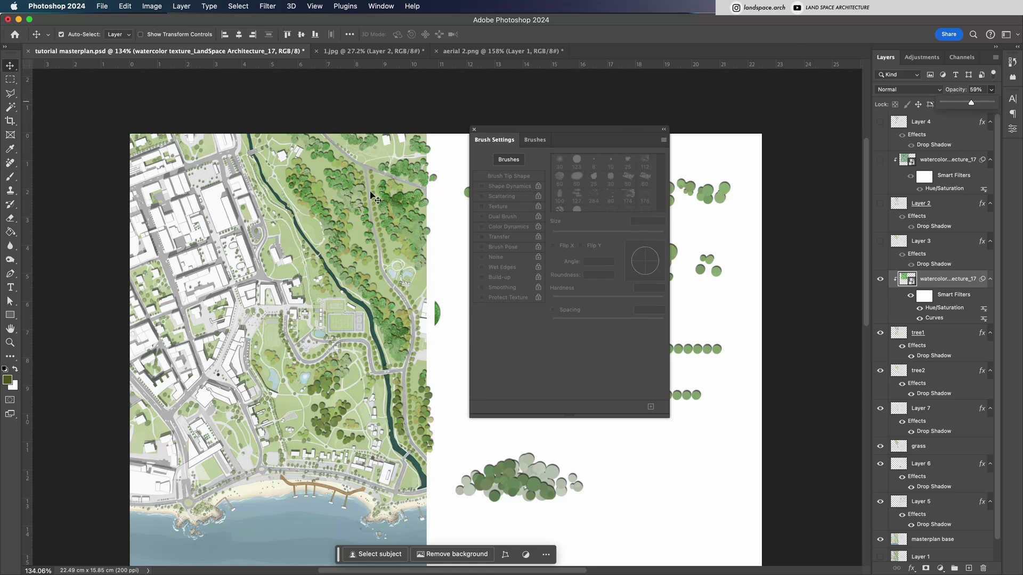
pyautogui.keyDown('alt'); pyautogui.moveTo(404, 196); pyautogui.dragTo(407, 371); pyautogui.keyUp('alt')
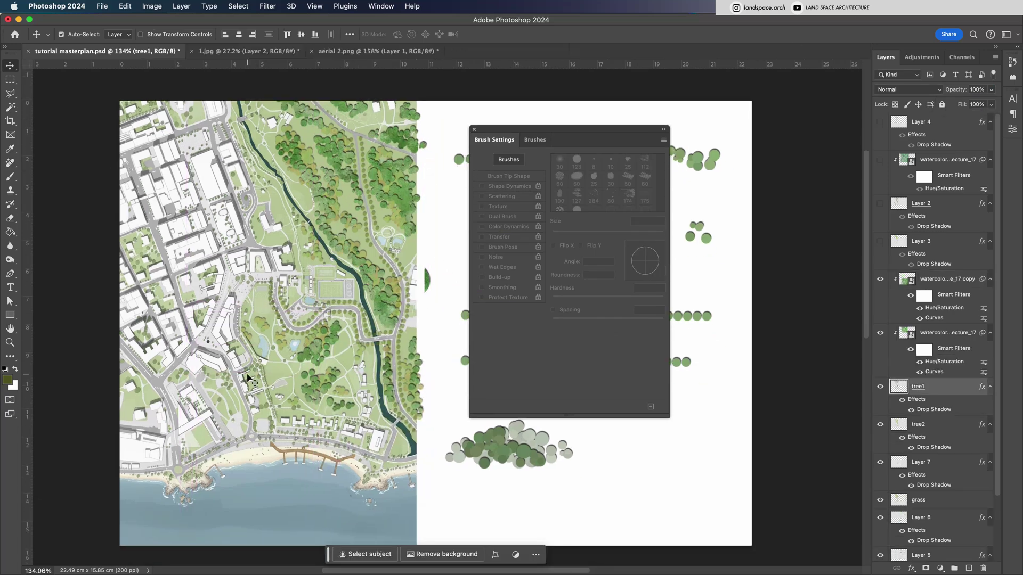
# Select the Brush and enable Shape Dynamics, Scattering and Color Dynamics for painting on the tree1 layer
pyautogui.press('b')
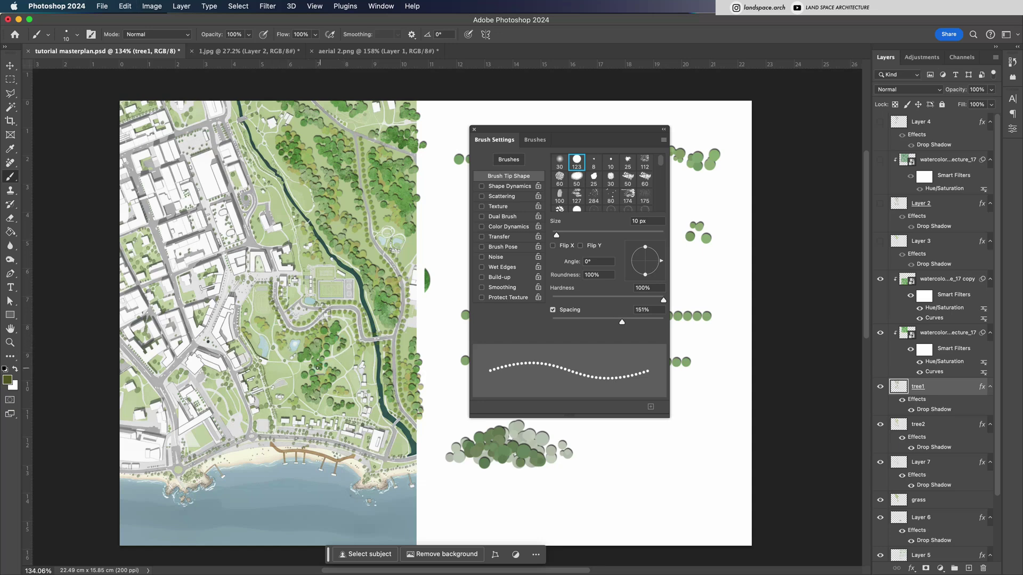
pyautogui.click(492, 186)
pyautogui.click(492, 196)
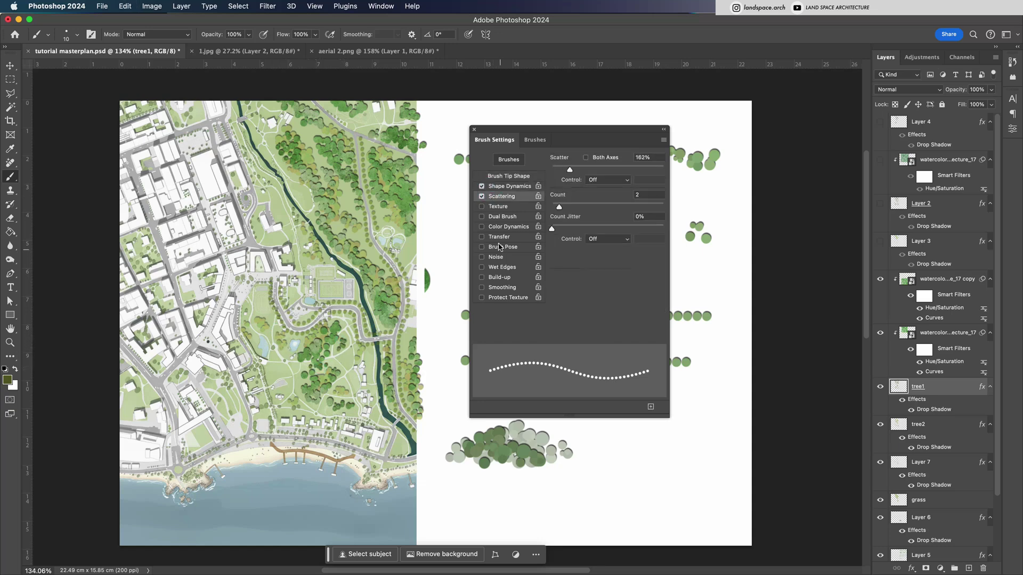
pyautogui.click(495, 227)
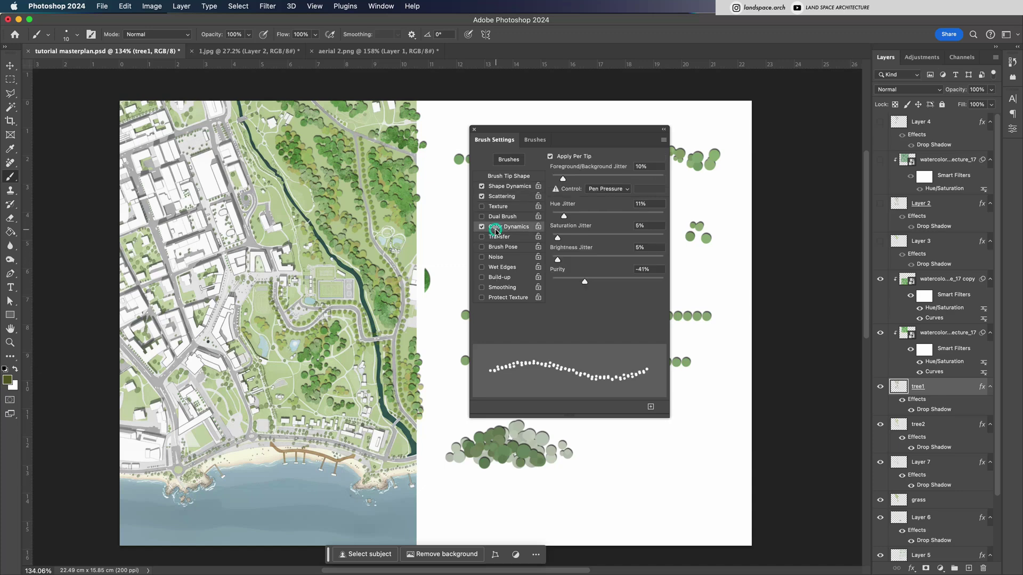
pyautogui.click(507, 186)
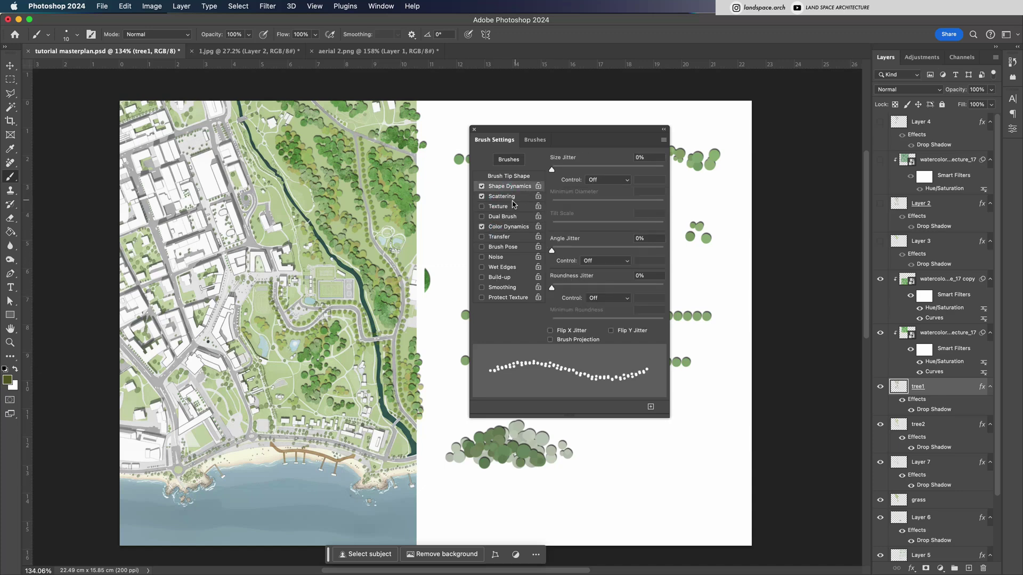
# Set the brush's scatter to 219%, count to 4, spacing to 59% and size to 9 px
pyautogui.click(511, 198)
pyautogui.moveTo(559, 207)
pyautogui.mouseDown()
pyautogui.moveTo(582, 207)
pyautogui.moveTo(573, 207)
pyautogui.mouseUp()
pyautogui.moveTo(570, 170)
pyautogui.mouseDown()
pyautogui.moveTo(589, 169)
pyautogui.moveTo(577, 169)
pyautogui.mouseUp()
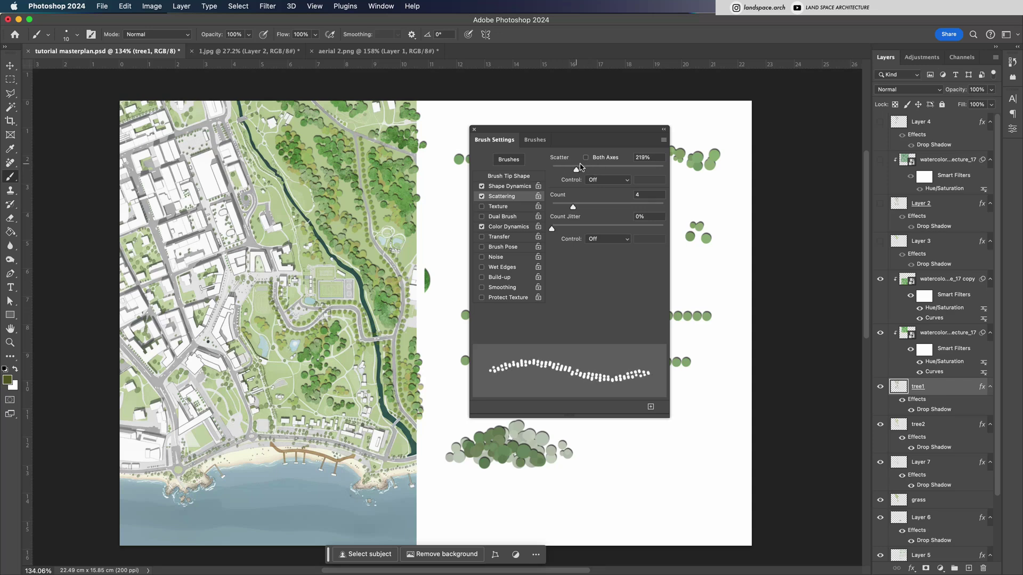
pyautogui.press('[')
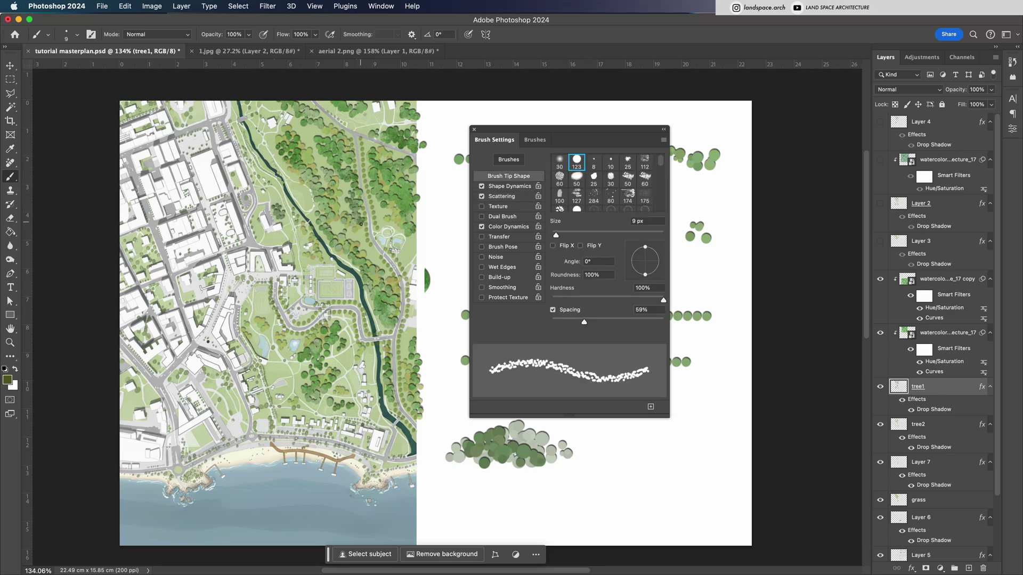
# Paint small scattered trees on the tree1 layer across the masterplan's parkland and along the river
pyautogui.moveTo(414, 236); pyautogui.dragTo(408, 260)
pyautogui.click(270, 370)
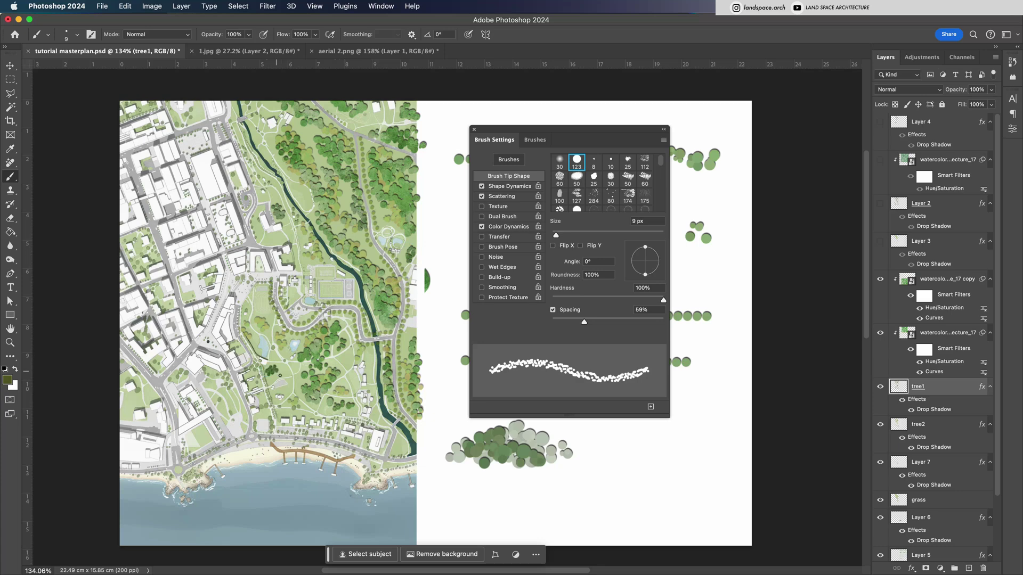
pyautogui.moveTo(258, 291); pyautogui.dragTo(259, 312)
pyautogui.click(301, 196)
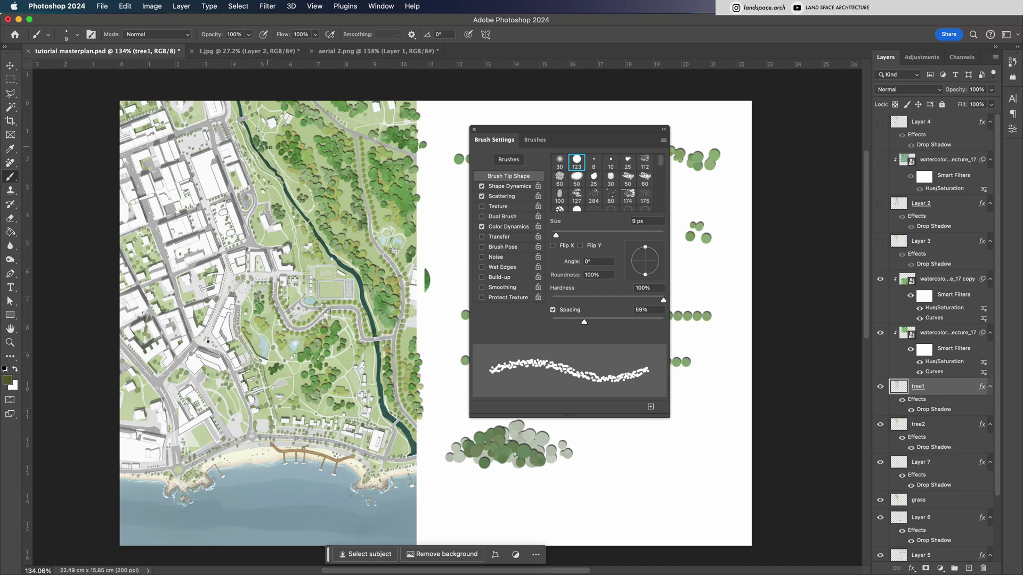
pyautogui.click(271, 140)
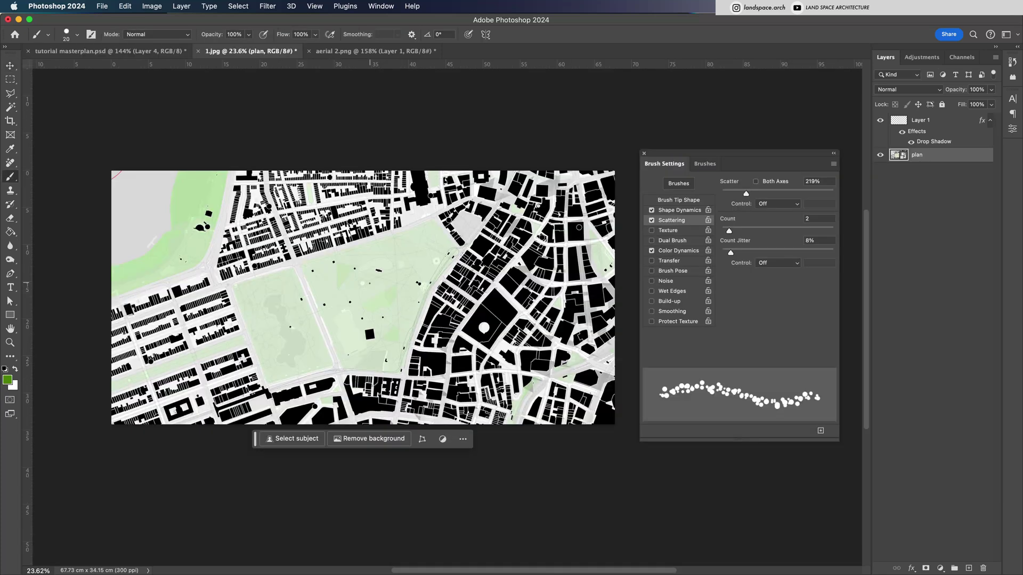
# Enlarge the brush to 100 px and add a new layer above the plan layer in 1.jpg
pyautogui.press(']')
pyautogui.press(']')
pyautogui.press(']')
pyautogui.press(']')
pyautogui.press(']')
pyautogui.press(']')
pyautogui.press(']')
pyautogui.press(']')
pyautogui.press(']')
pyautogui.press('super+shift+alt+n')
# Paint scattered tree clusters on Layer 2 across the two adjoining central parks of the plan
pyautogui.moveTo(368, 255)
pyautogui.mouseDown()
pyautogui.moveTo(438, 241)
pyautogui.moveTo(397, 328)
pyautogui.moveTo(418, 239)
pyautogui.moveTo(402, 300)
pyautogui.moveTo(319, 282)
pyautogui.moveTo(336, 332)
pyautogui.moveTo(374, 278)
pyautogui.mouseUp()
pyautogui.press('super+z')
pyautogui.moveTo(354, 349); pyautogui.dragTo(392, 360)
pyautogui.moveTo(250, 293); pyautogui.dragTo(271, 356)
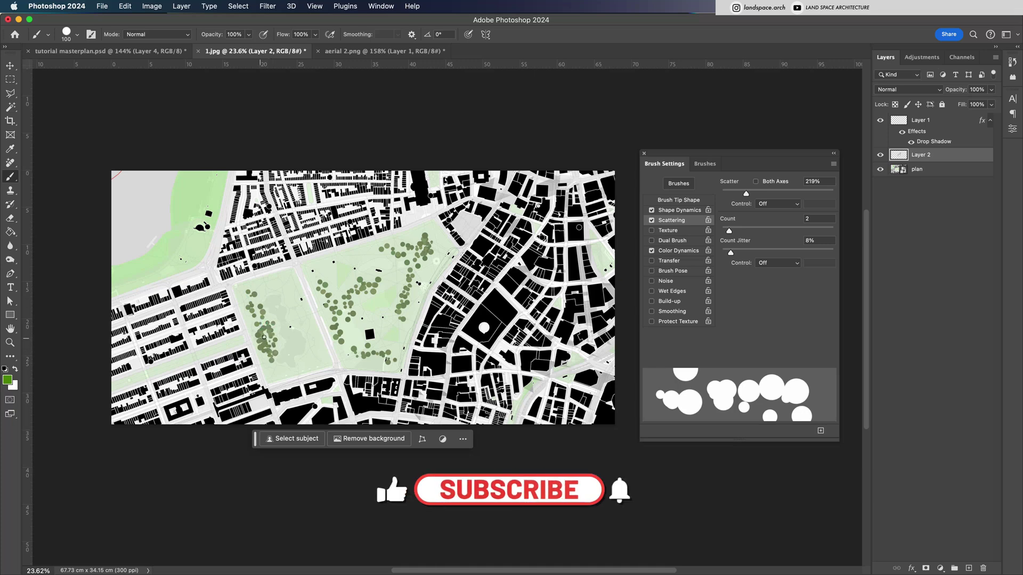
pyautogui.moveTo(253, 319)
pyautogui.mouseDown()
pyautogui.moveTo(261, 279)
pyautogui.moveTo(298, 309)
pyautogui.moveTo(300, 367)
pyautogui.moveTo(288, 381)
pyautogui.mouseUp()
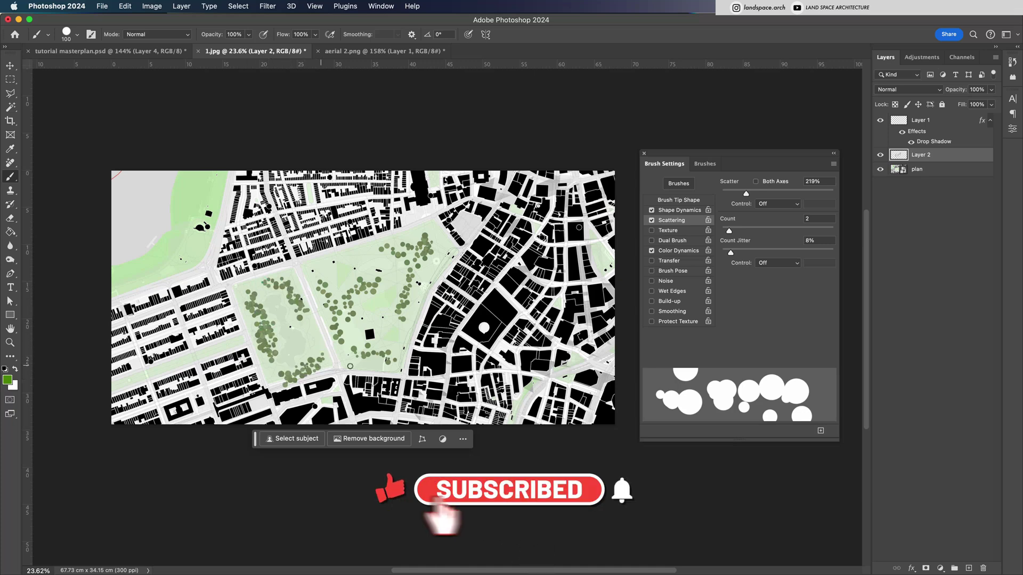
# Fill the larger park's southwest side and northern edge with more scattered trees, undoing unwanted strokes
pyautogui.moveTo(372, 366)
pyautogui.mouseDown()
pyautogui.moveTo(341, 361)
pyautogui.moveTo(331, 334)
pyautogui.moveTo(375, 361)
pyautogui.moveTo(357, 354)
pyautogui.moveTo(355, 304)
pyautogui.moveTo(354, 348)
pyautogui.moveTo(345, 328)
pyautogui.mouseUp()
pyautogui.press('super+z')
pyautogui.press('super+z')
pyautogui.click(347, 326)
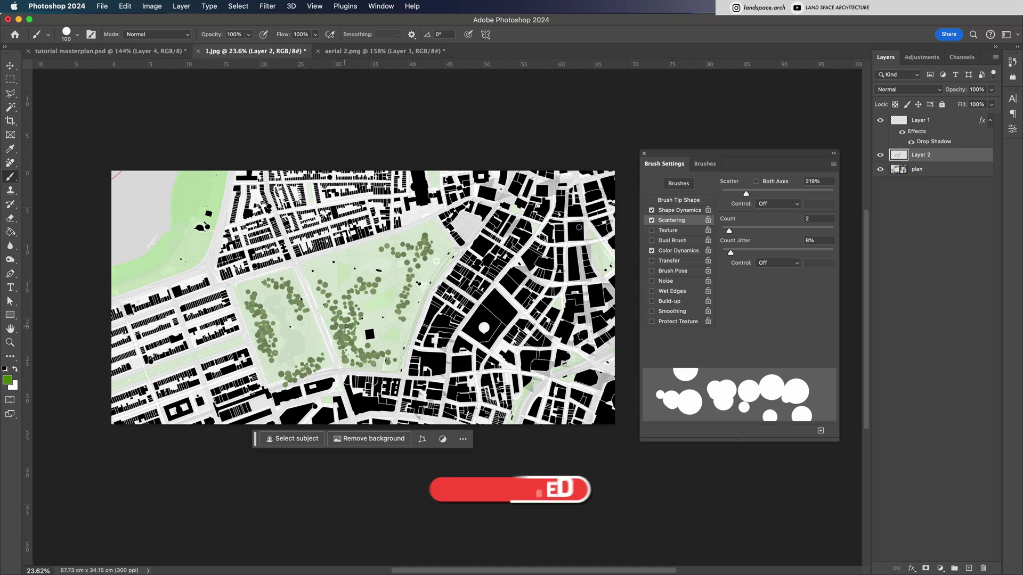
pyautogui.moveTo(358, 257)
pyautogui.mouseDown()
pyautogui.moveTo(444, 244)
pyautogui.moveTo(435, 218)
pyautogui.moveTo(441, 247)
pyautogui.mouseUp()
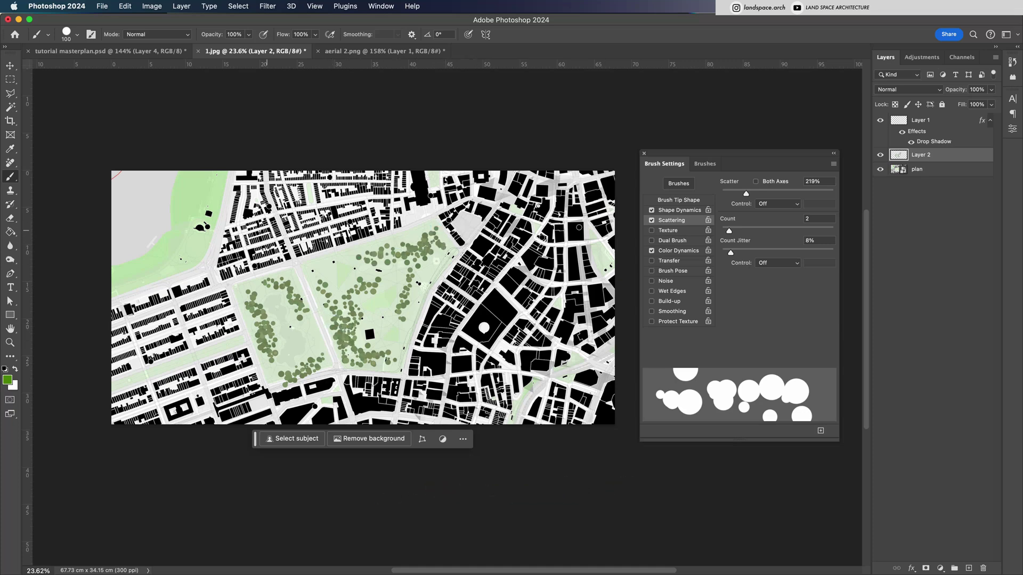
# Paint scattered trees along the curved green strip in the plan's northwest corner and touch up the smaller park's east edge
pyautogui.moveTo(189, 198)
pyautogui.mouseDown()
pyautogui.moveTo(171, 242)
pyautogui.moveTo(199, 232)
pyautogui.moveTo(208, 196)
pyautogui.mouseUp()
pyautogui.press('super+z')
pyautogui.moveTo(126, 274)
pyautogui.mouseDown()
pyautogui.moveTo(201, 179)
pyautogui.moveTo(190, 212)
pyautogui.moveTo(211, 190)
pyautogui.moveTo(180, 245)
pyautogui.moveTo(117, 274)
pyautogui.mouseUp()
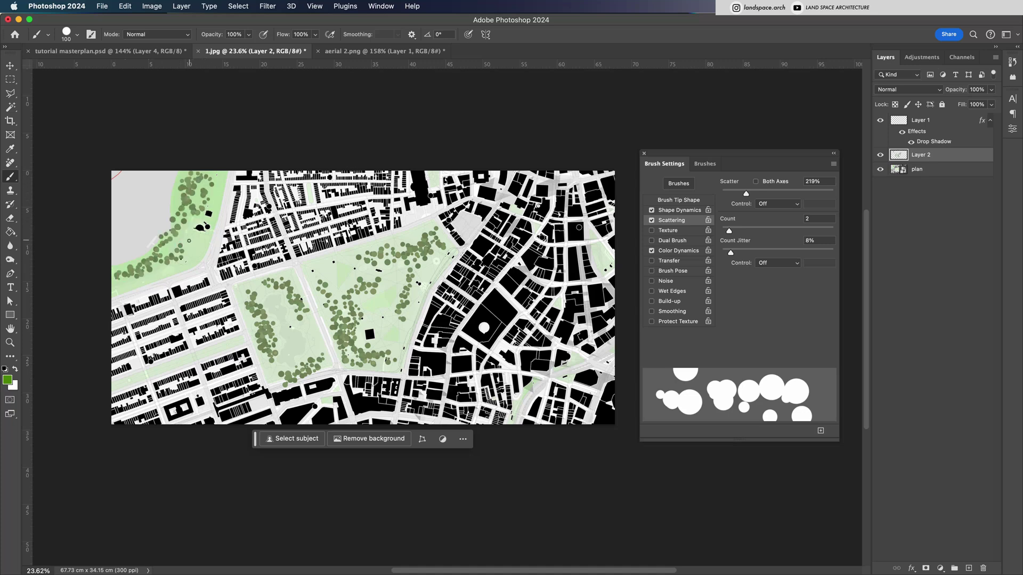
pyautogui.click(318, 343)
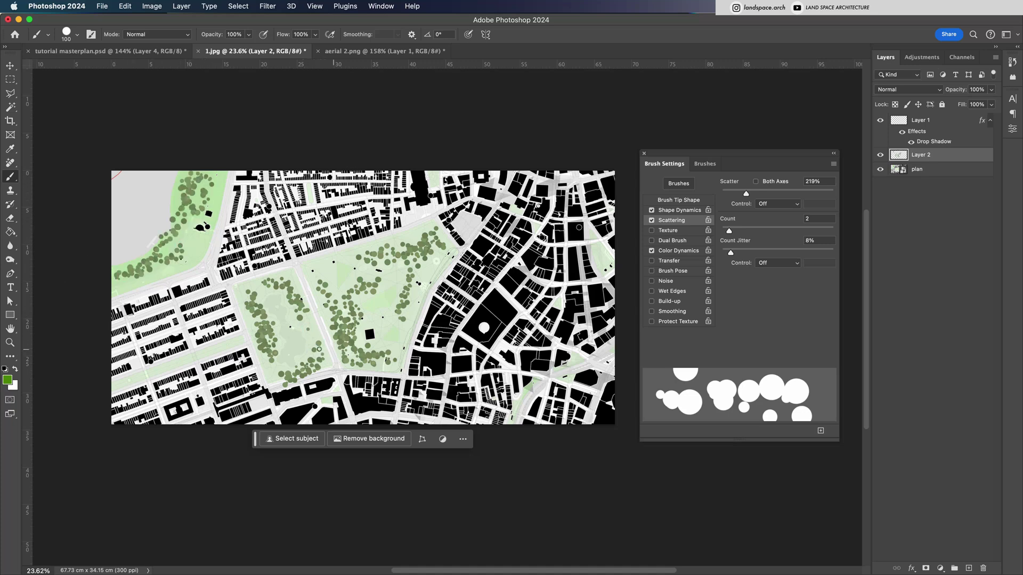